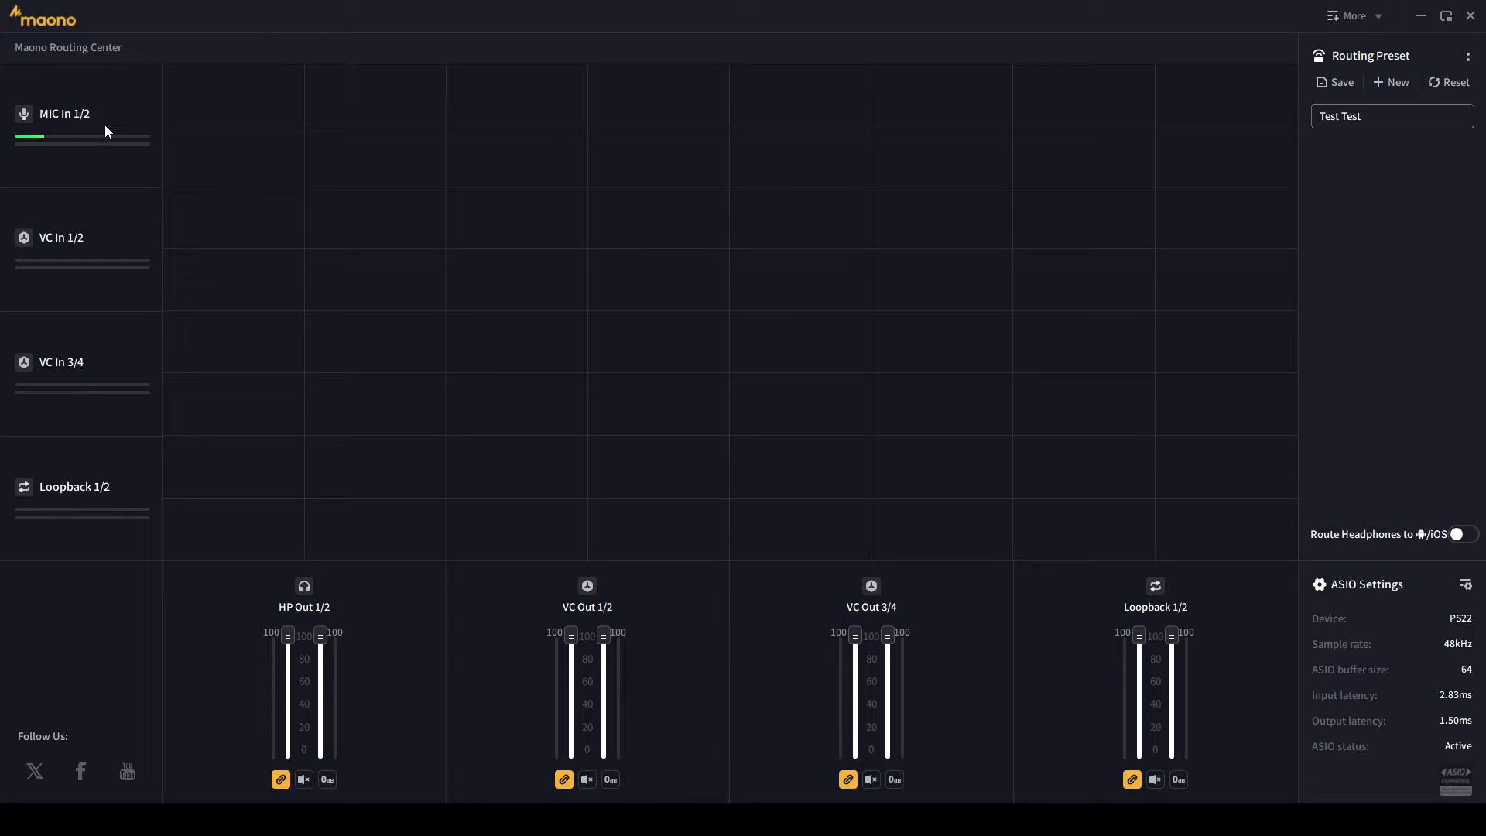
# - Route MIC In 1/2 to both HP Out left and right channels
pyautogui.click(209, 95)
pyautogui.click(285, 104)
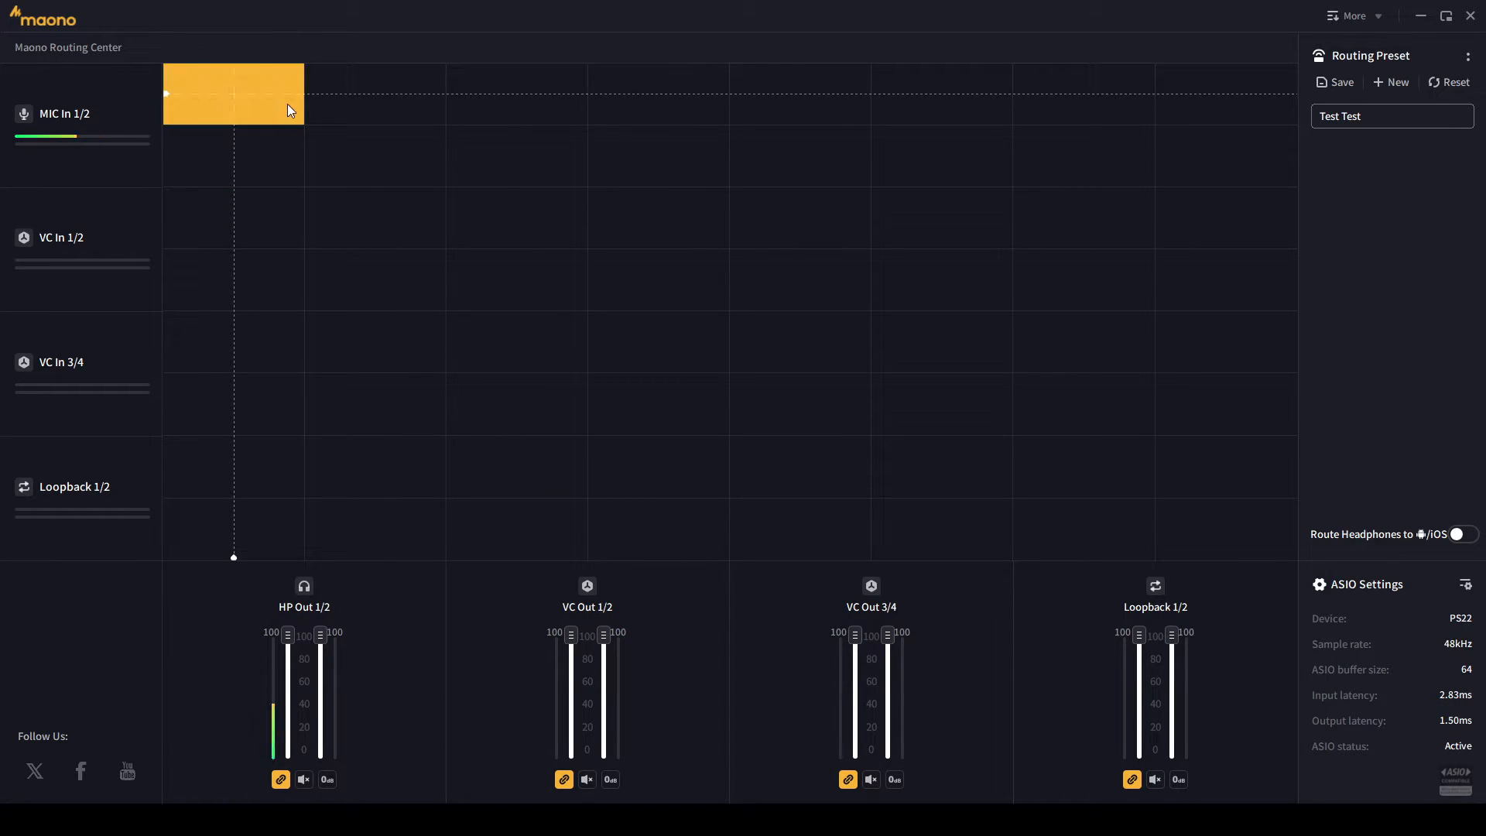
pyautogui.click(350, 101)
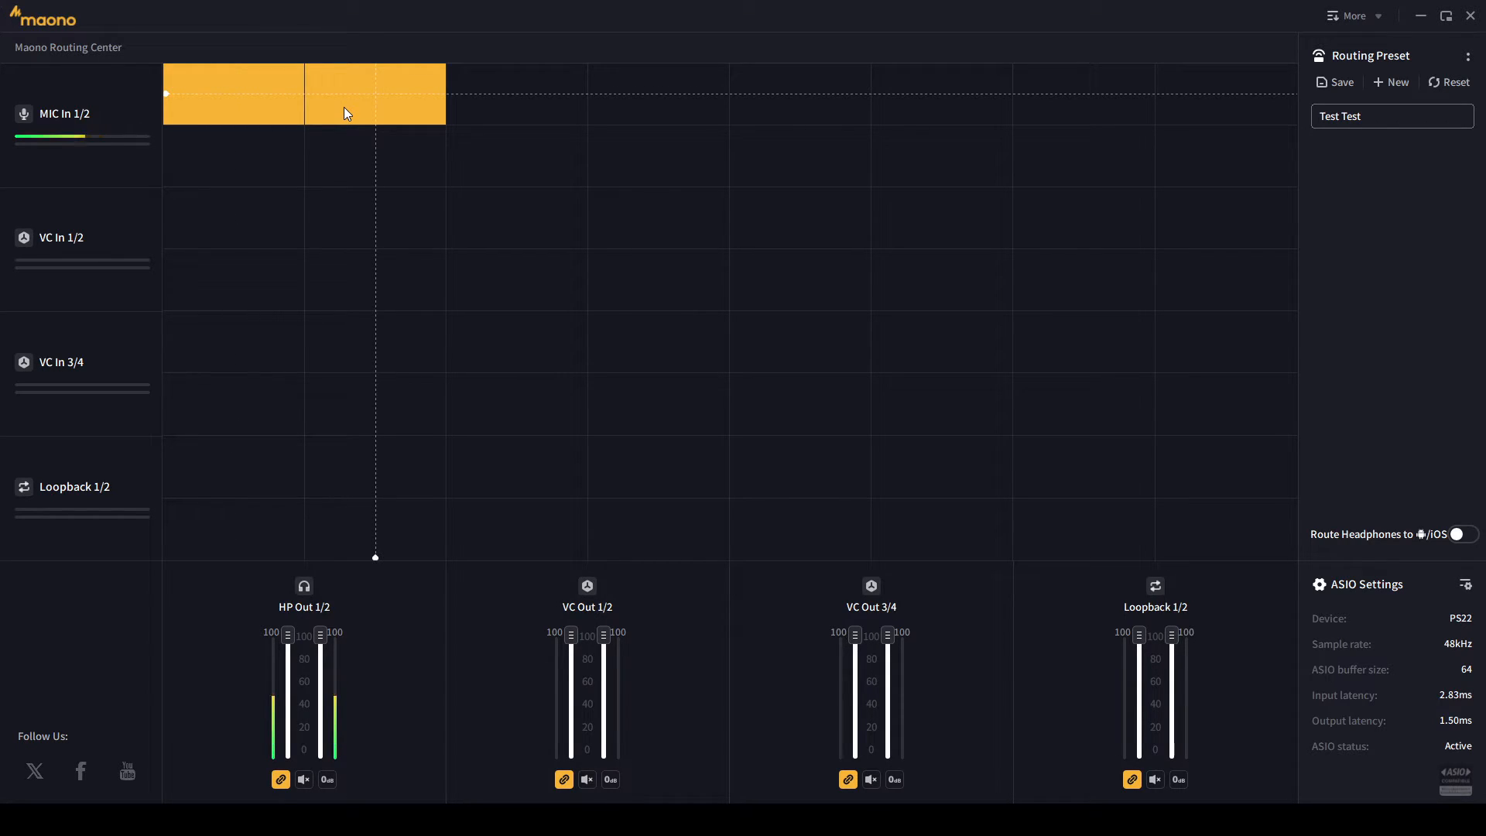
pyautogui.click(344, 108)
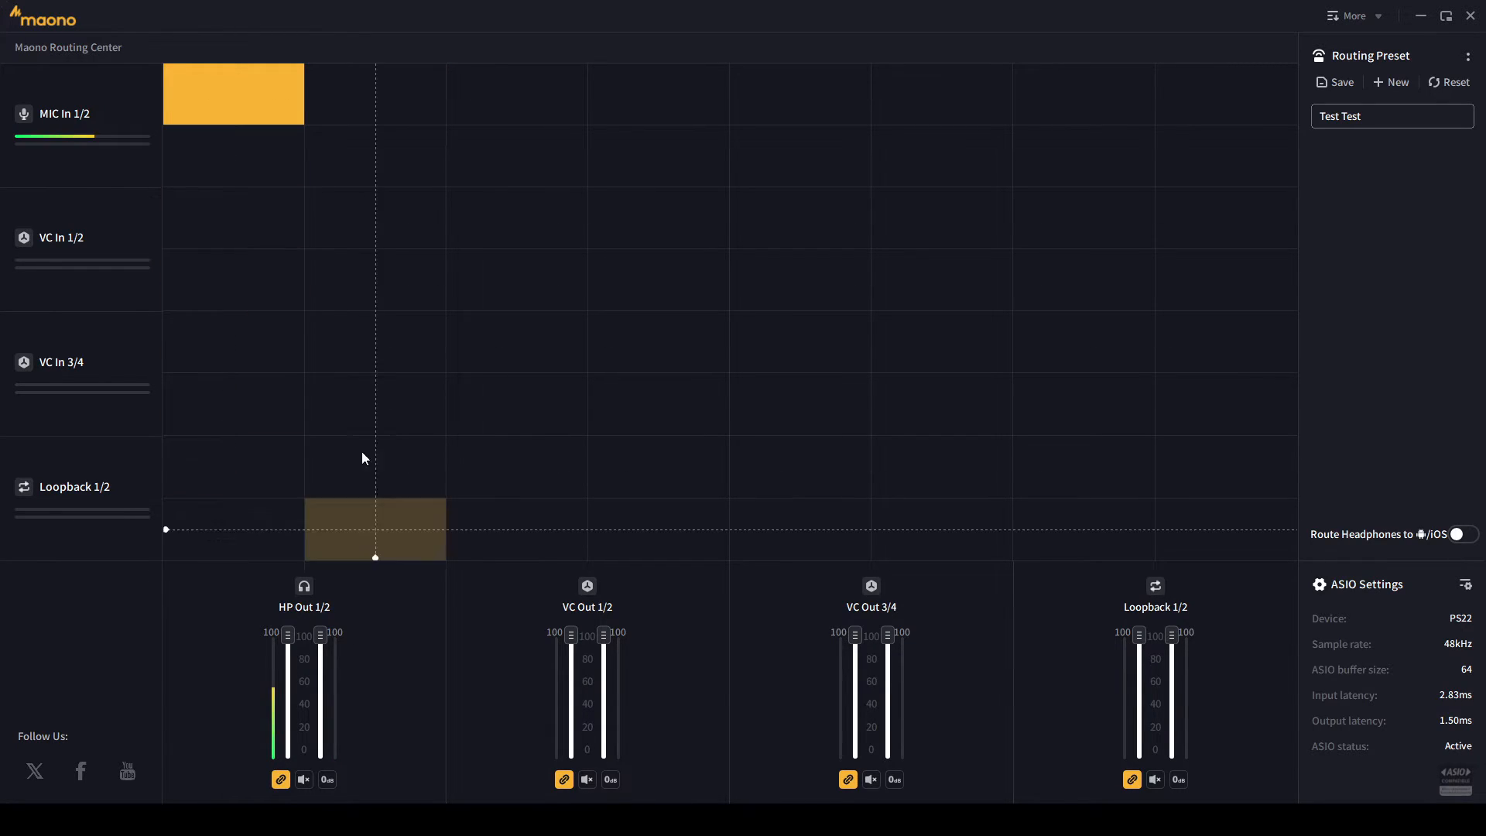
pyautogui.click(345, 116)
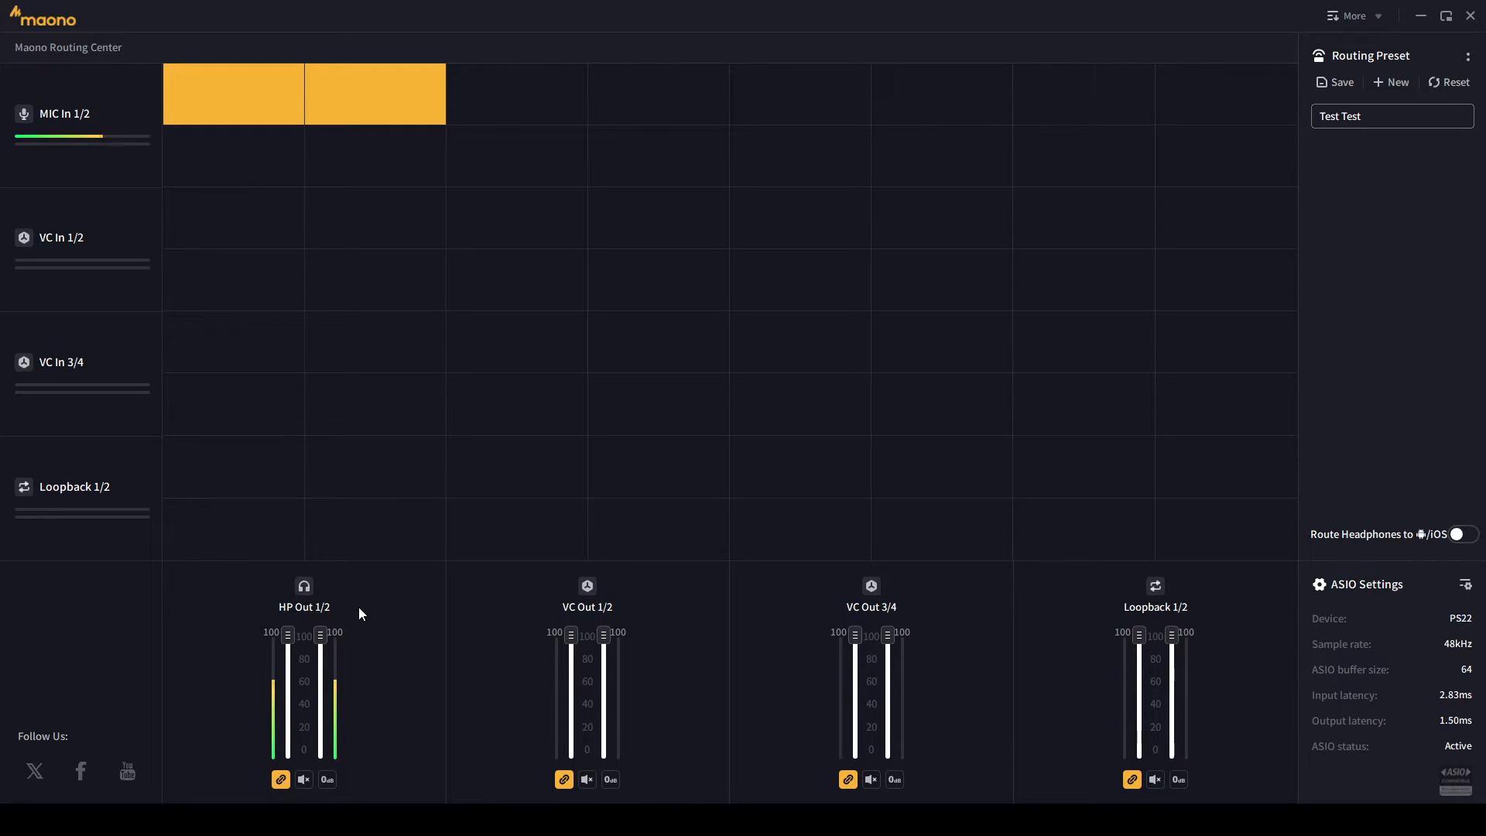
# - Route MIC In 1/2 to VC Out 1/2, VC Out 3/4 and Loopback, then bring up Spotify
pyautogui.click(500, 96)
pyautogui.click(608, 89)
pyautogui.click(806, 81)
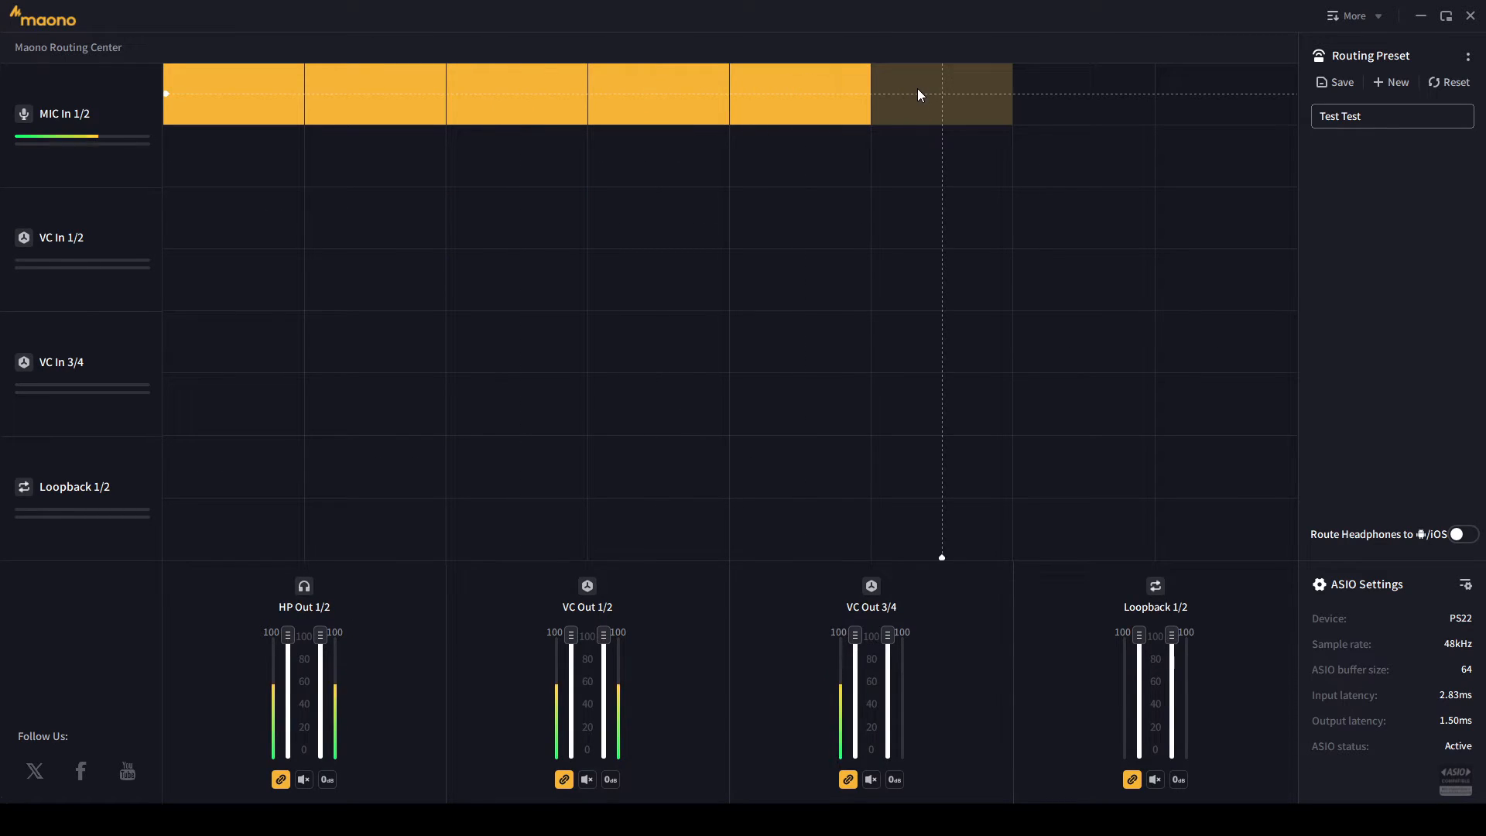
pyautogui.click(918, 94)
pyautogui.click(1091, 95)
pyautogui.click(1233, 94)
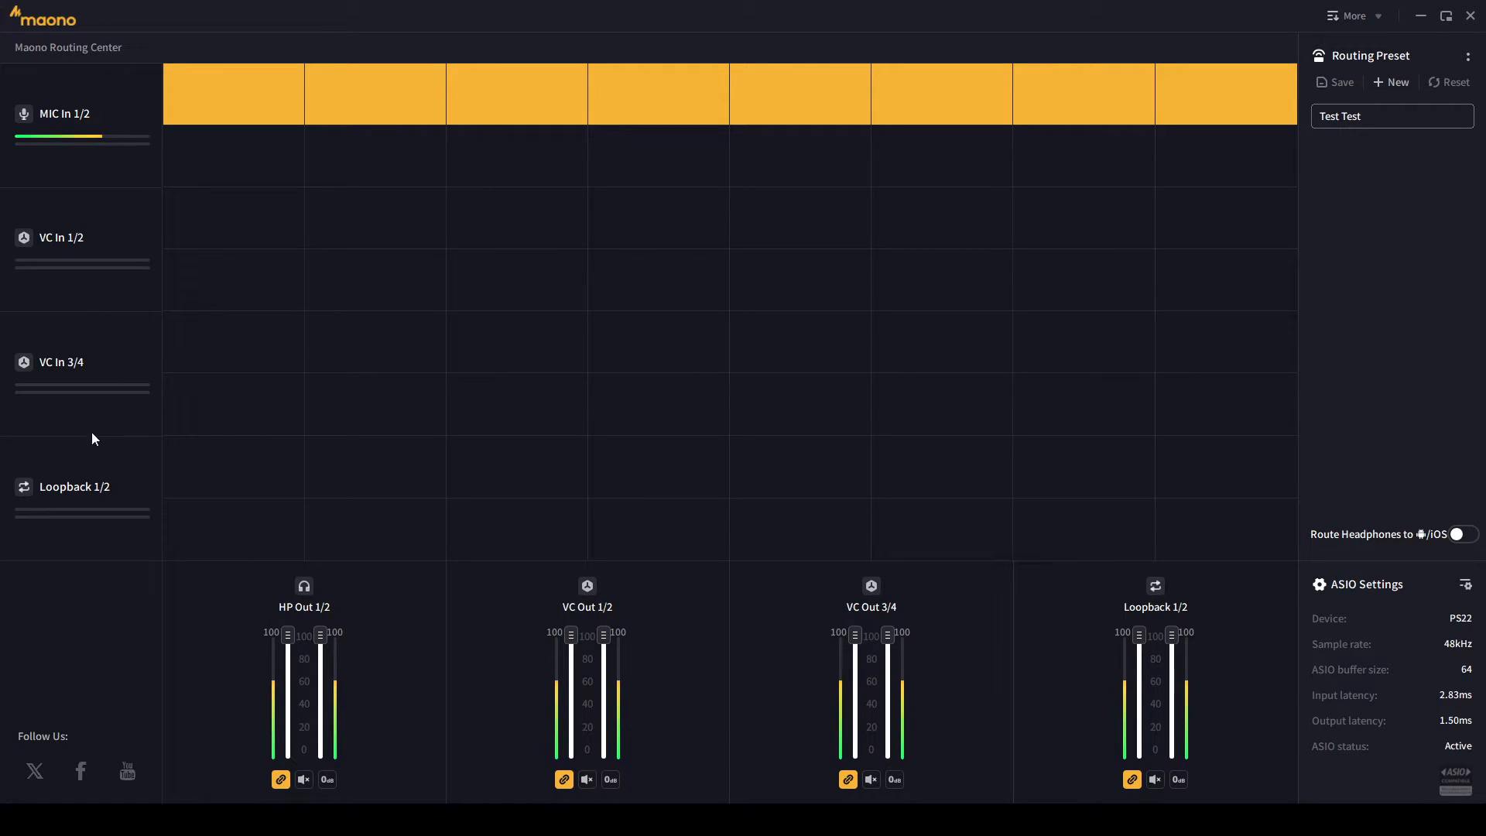
pyautogui.click(394, 820)
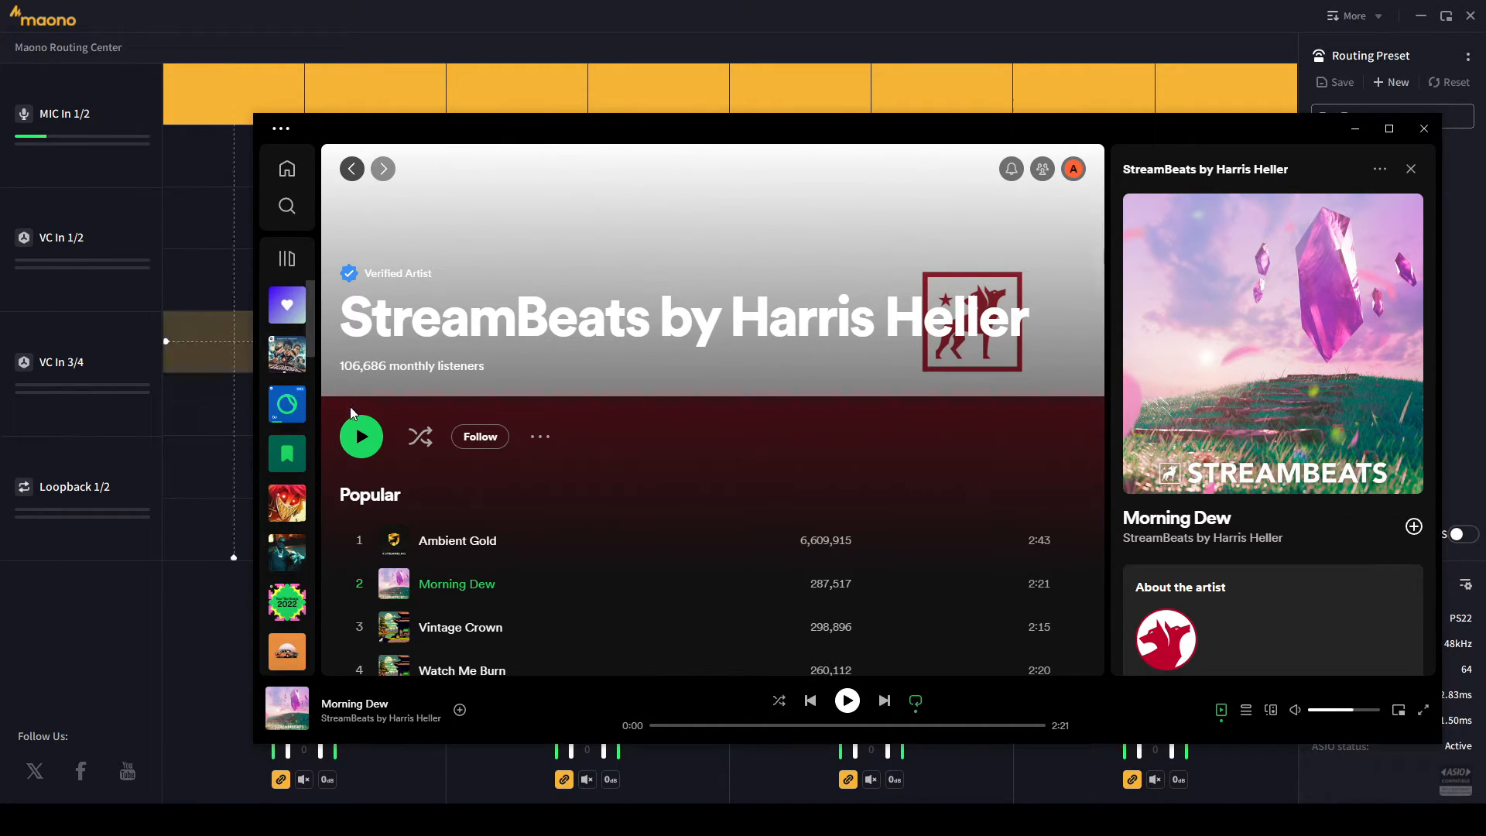
# - Open the App volume and device preferences page in Windows sound settings
pyautogui.hotkey('alt', 'Tab')
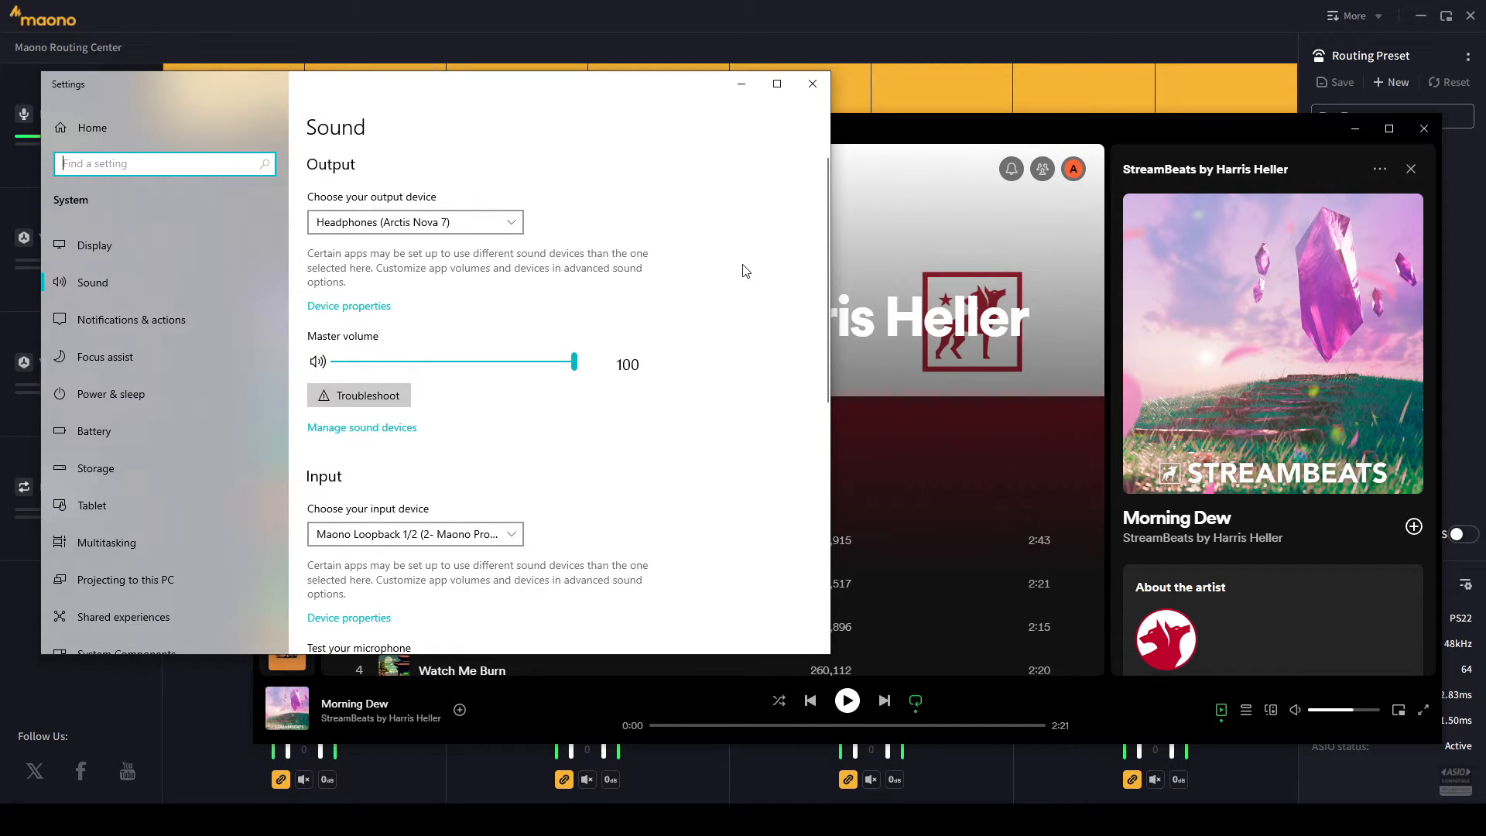
pyautogui.scroll(-5, 740, 291)
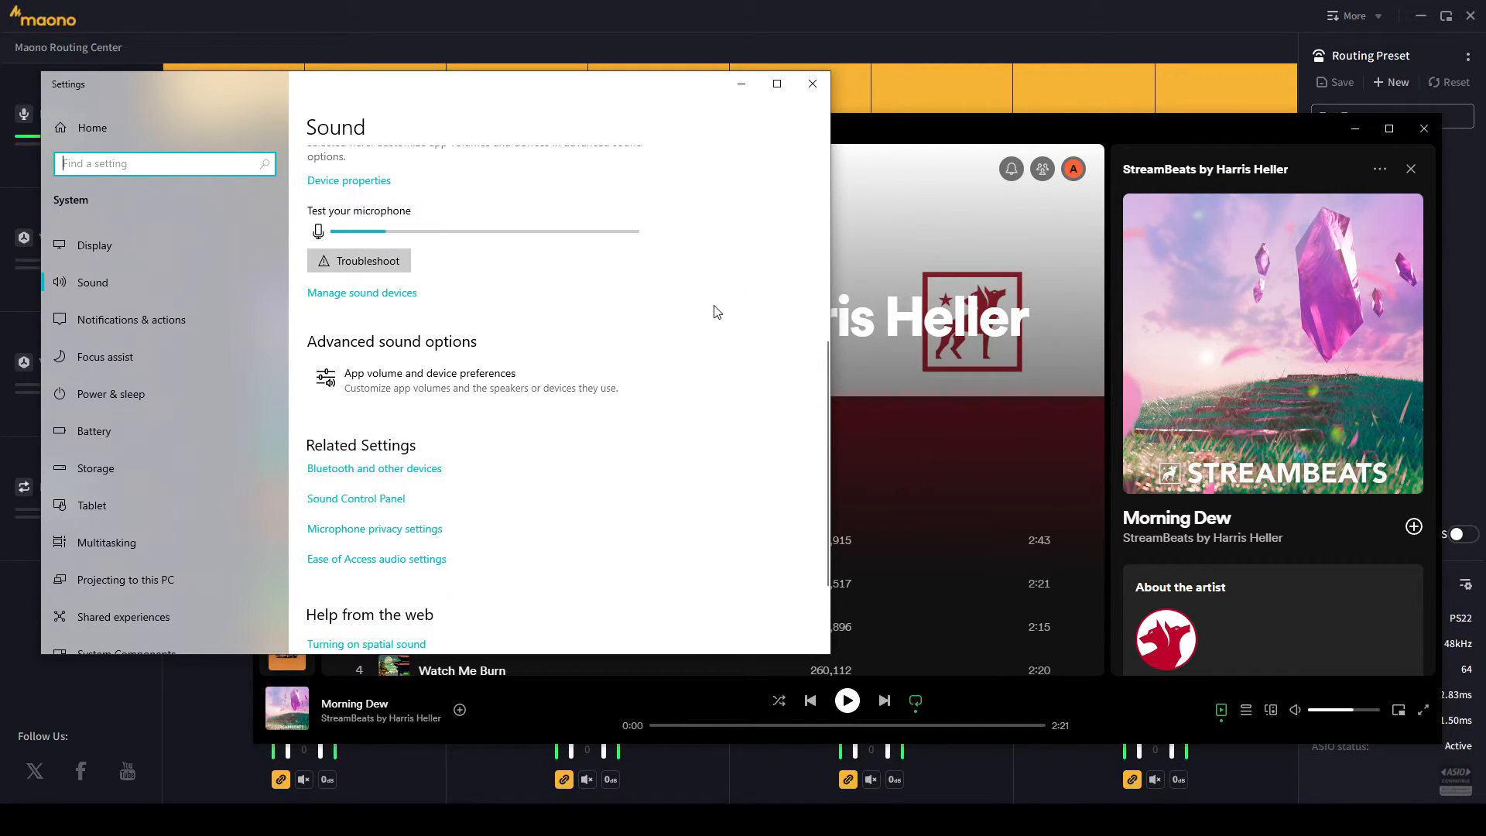
pyautogui.click(413, 399)
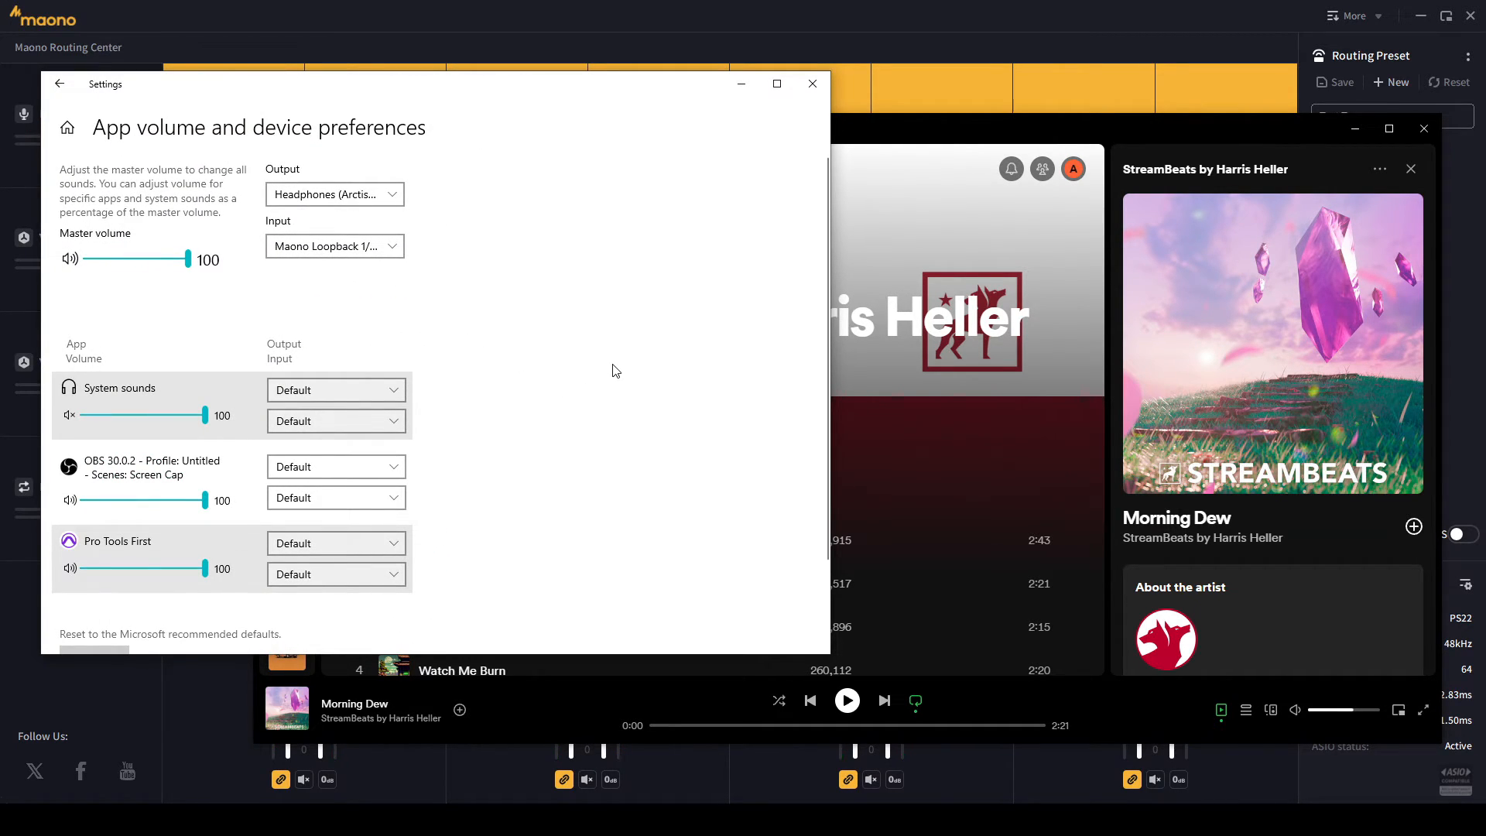
pyautogui.scroll(-2, 586, 360)
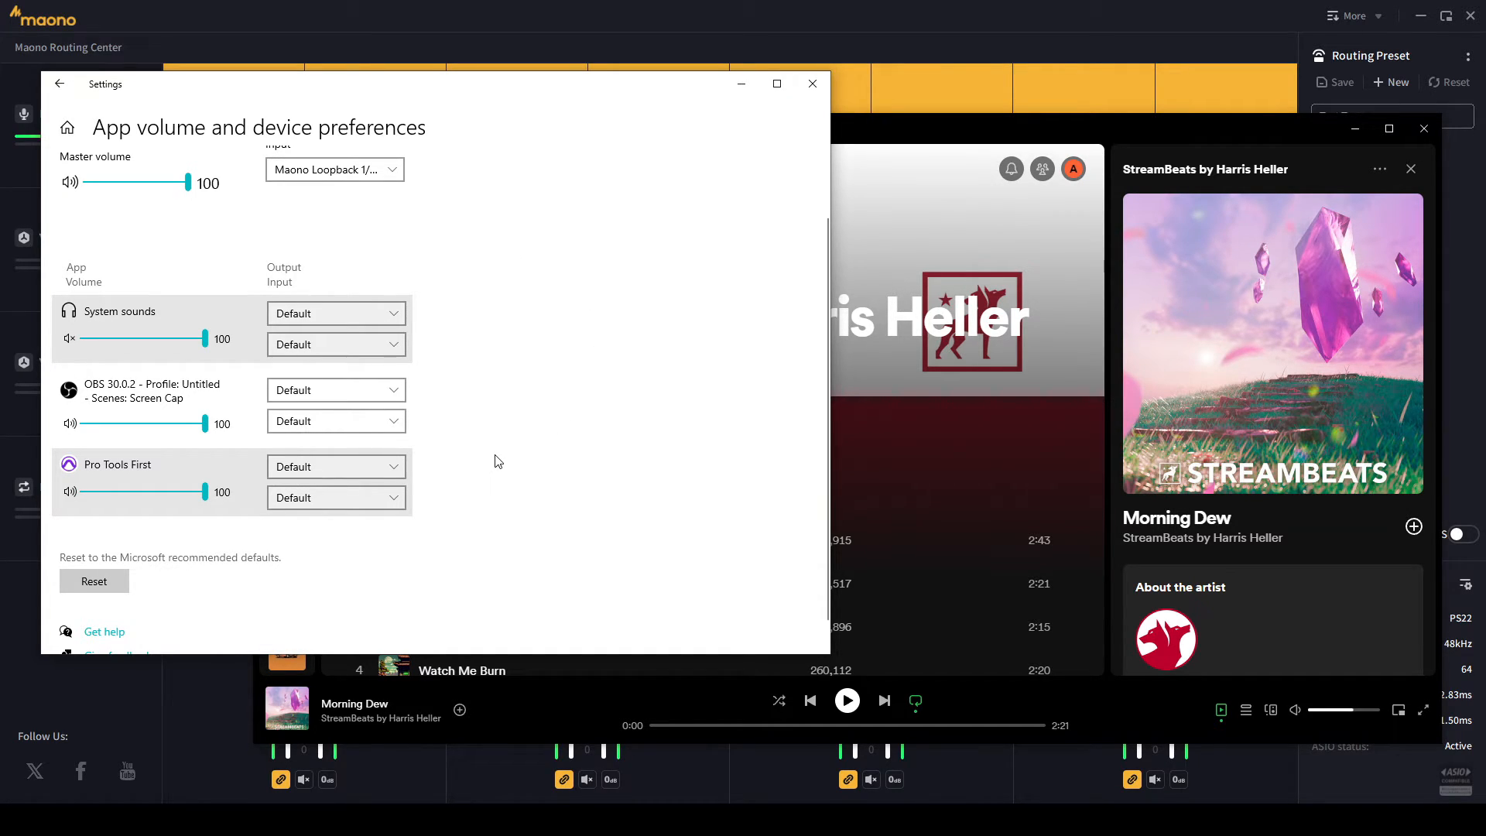
pyautogui.scroll(-1, 497, 462)
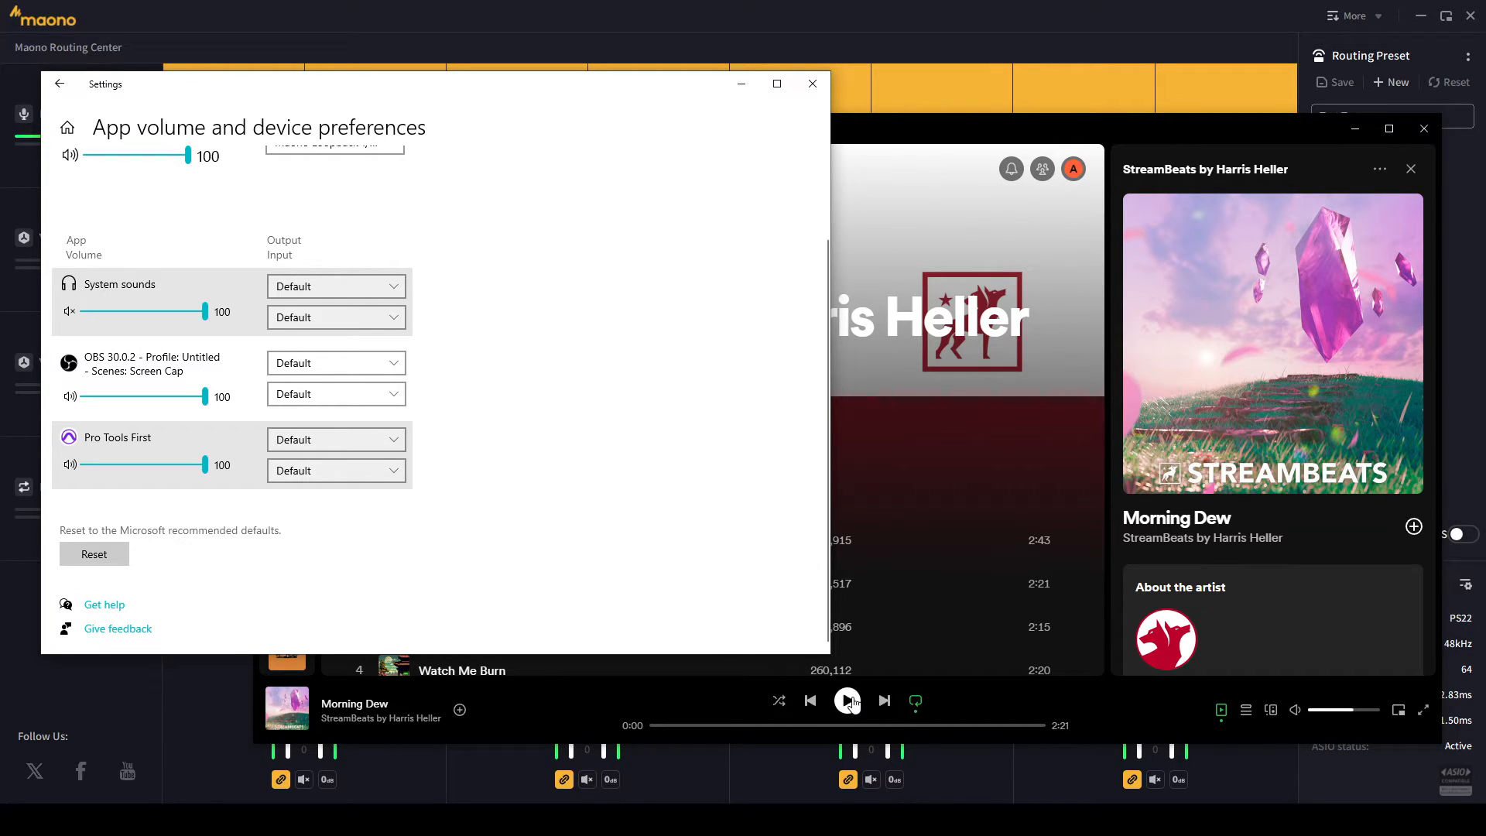
# - Briefly play Morning Dew in Spotify so it appears in the per-app list
pyautogui.click(1295, 709)
pyautogui.click(847, 700)
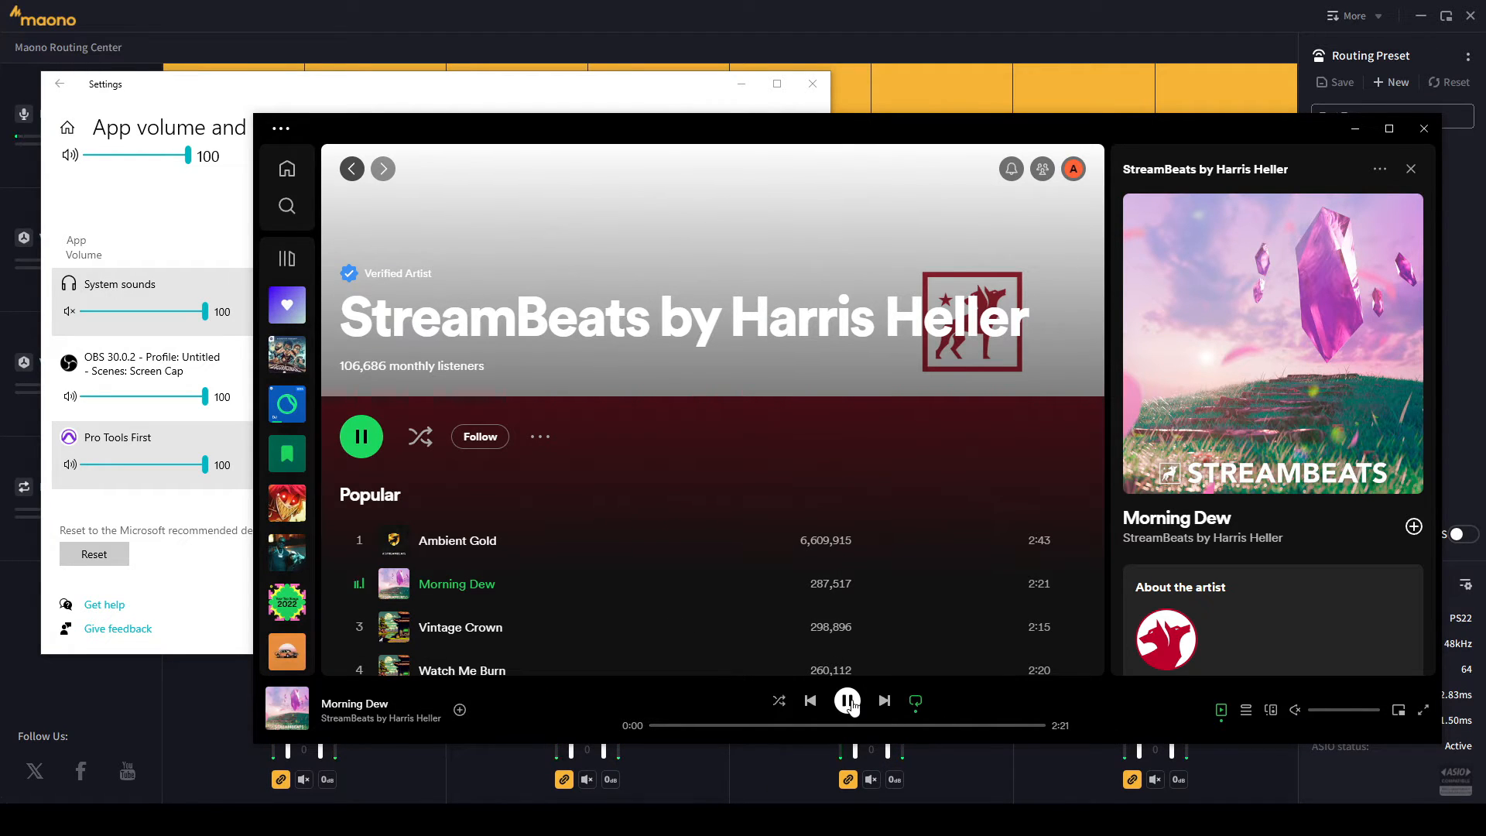
pyautogui.click(847, 701)
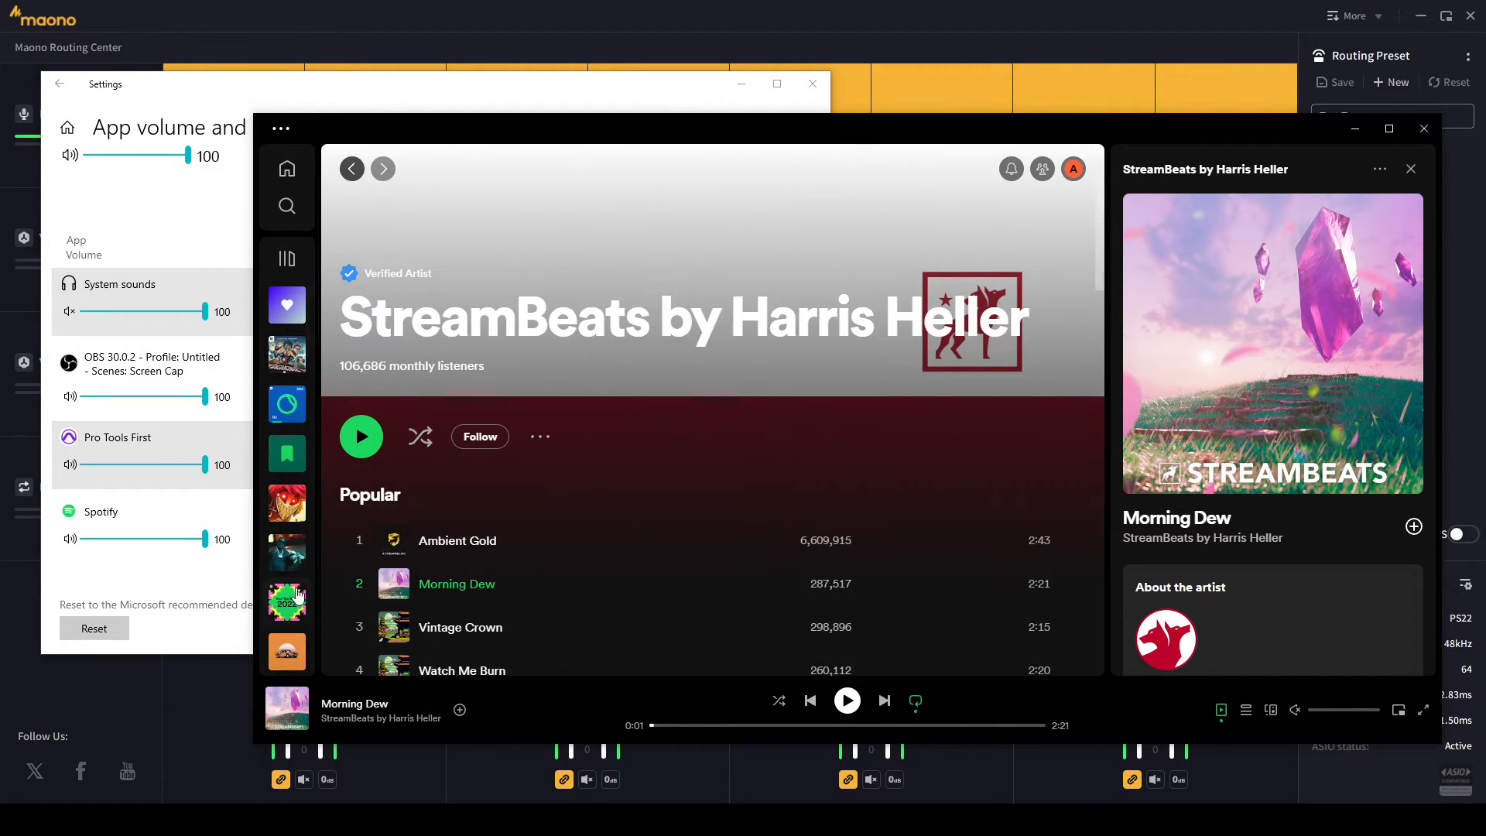
pyautogui.click(229, 581)
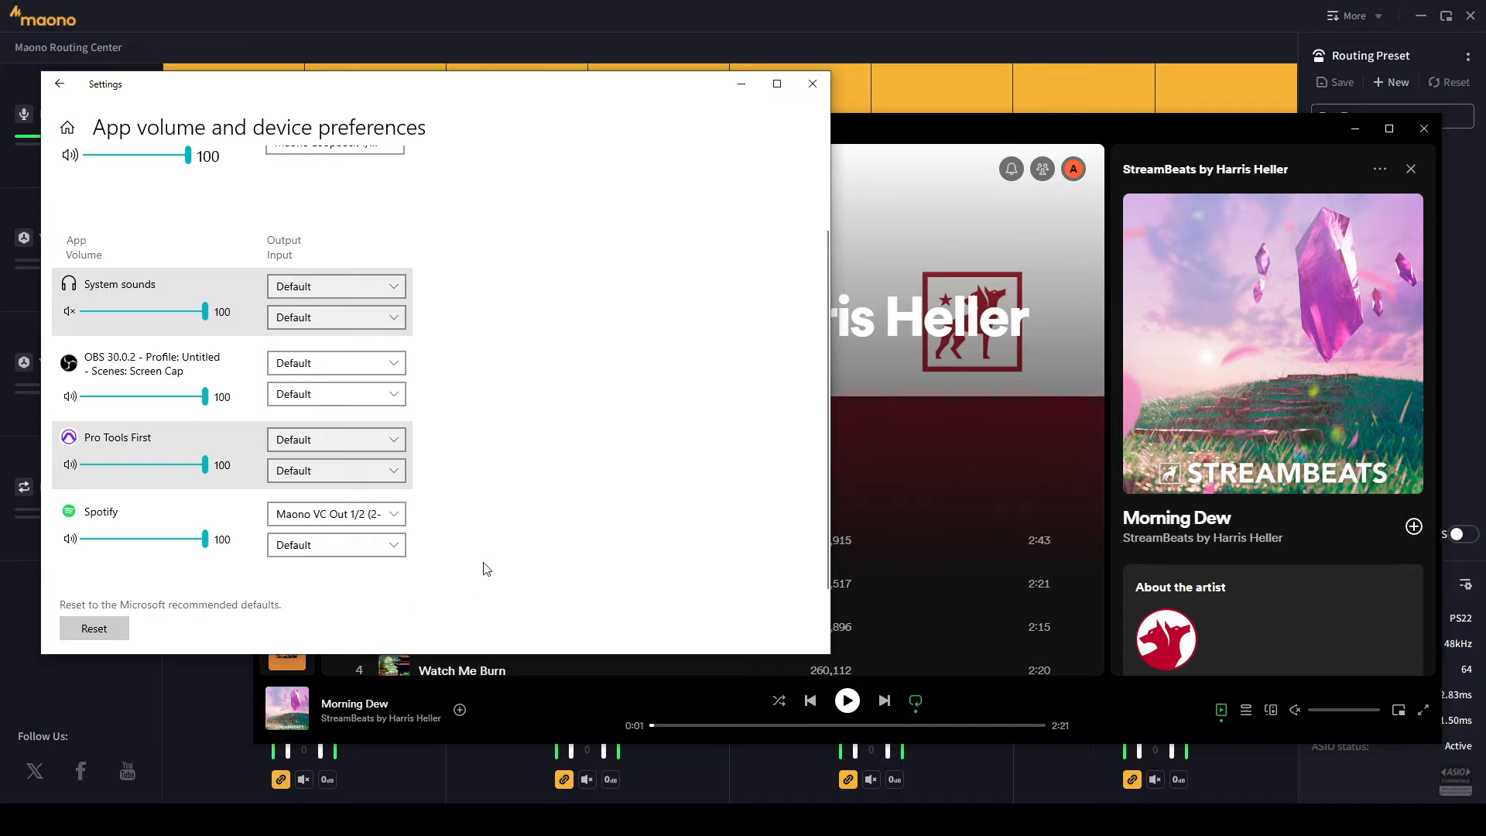
pyautogui.click(320, 517)
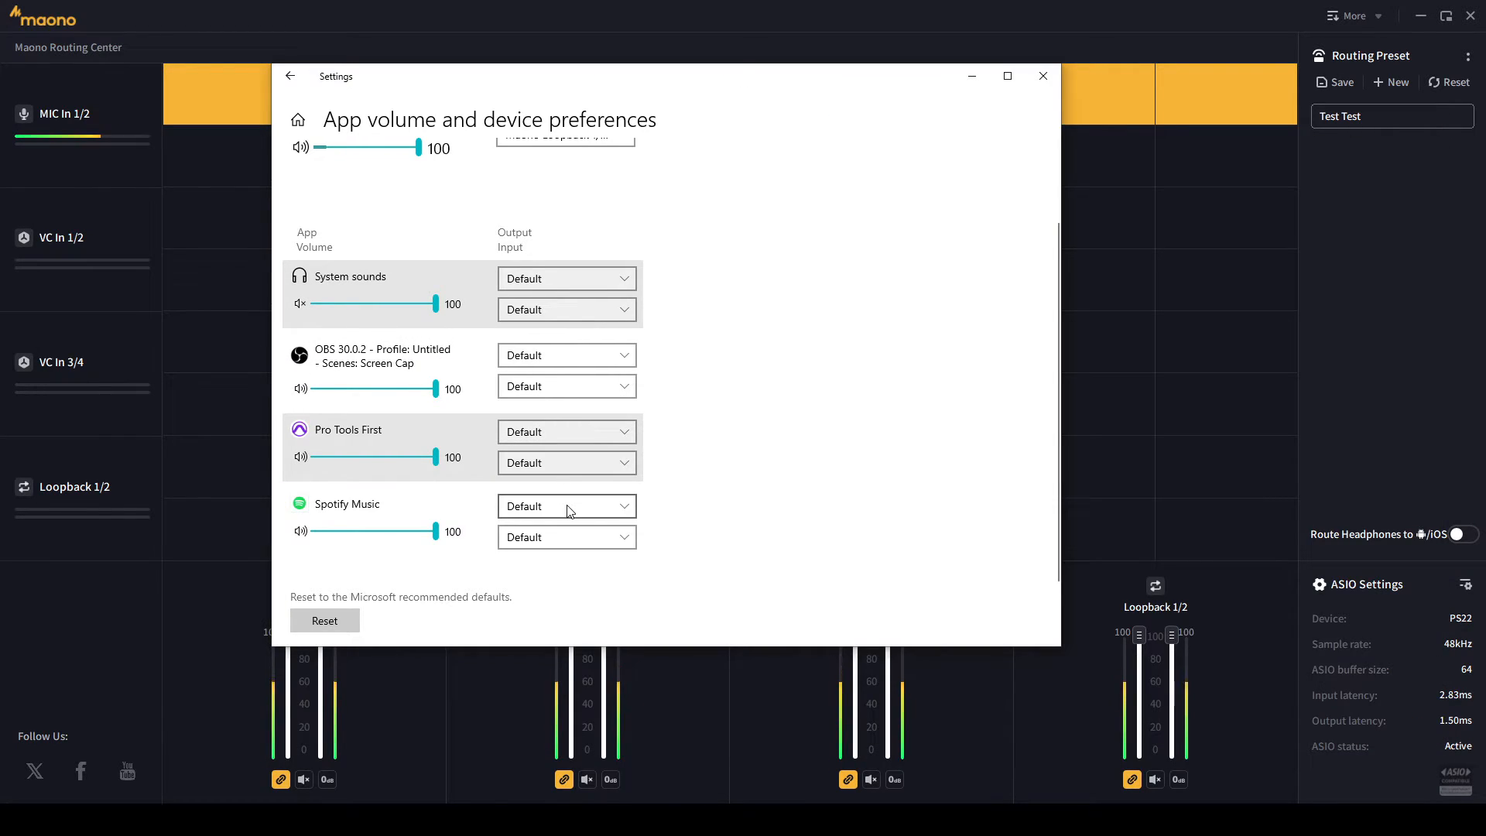
# - Set Spotify's output to Maono VC Out 1/2 and its input to Default
pyautogui.click(563, 431)
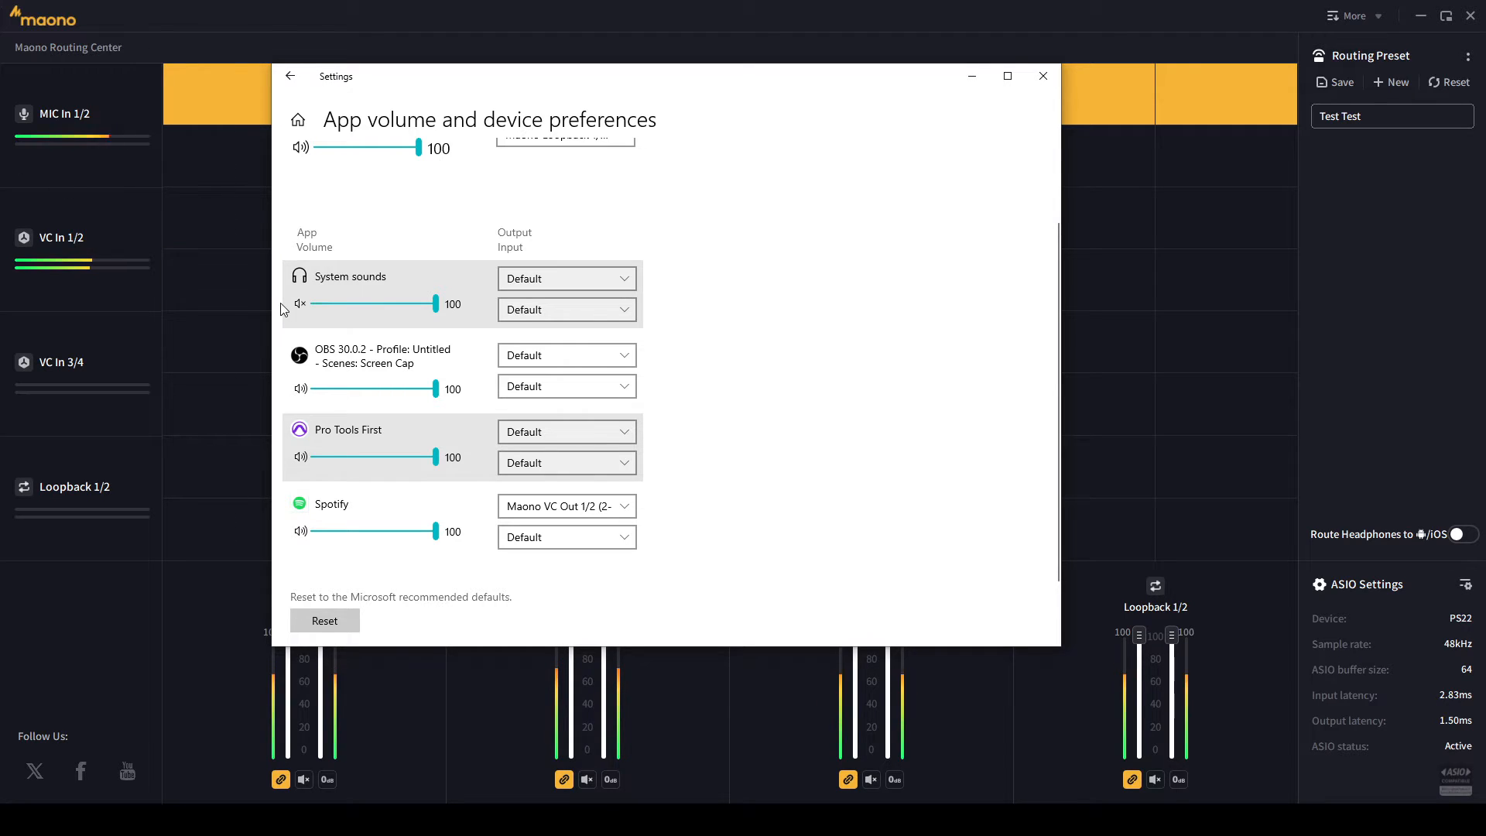
pyautogui.click(555, 538)
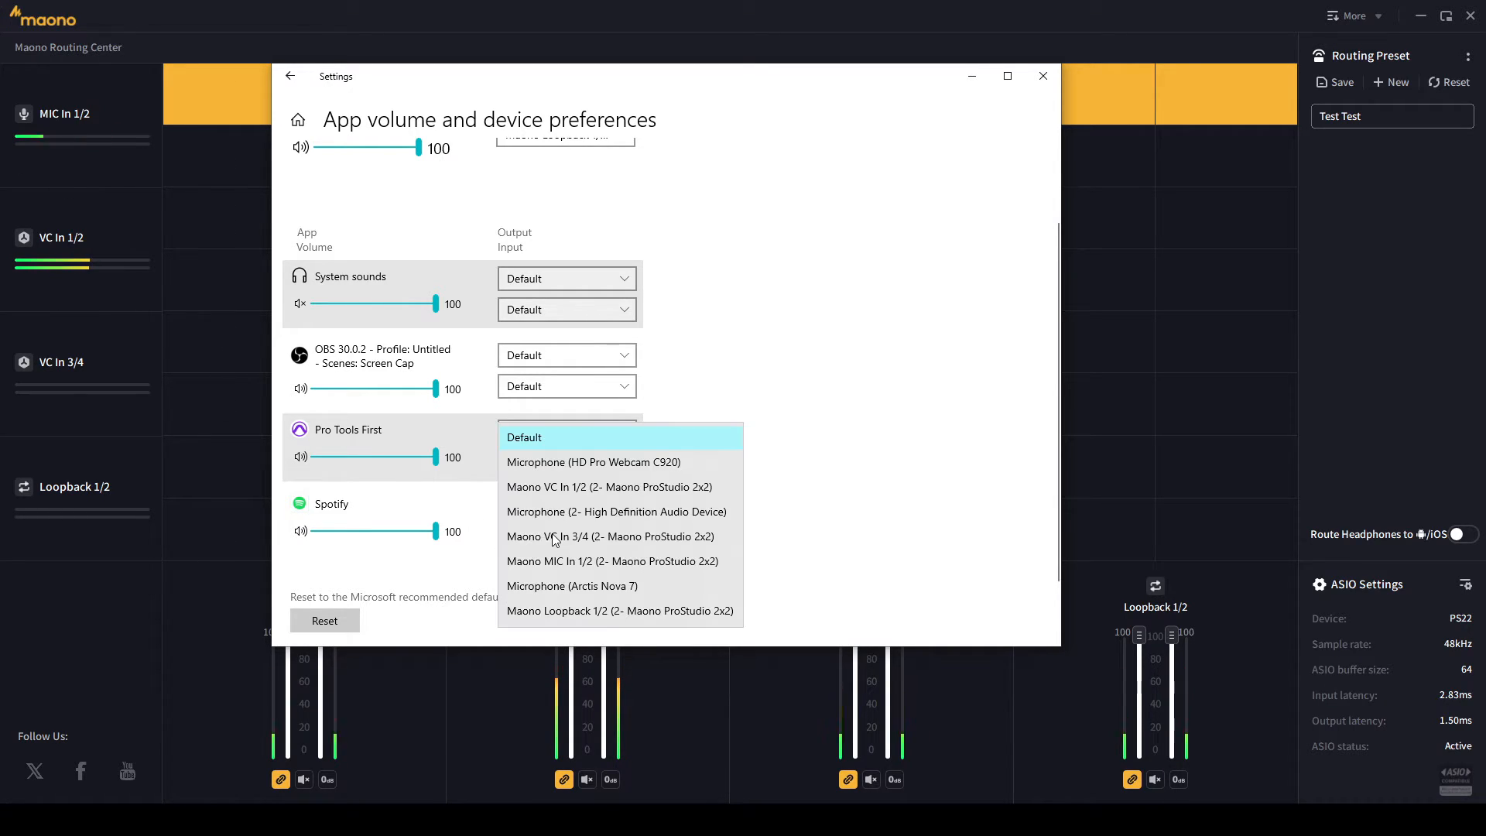
pyautogui.click(575, 496)
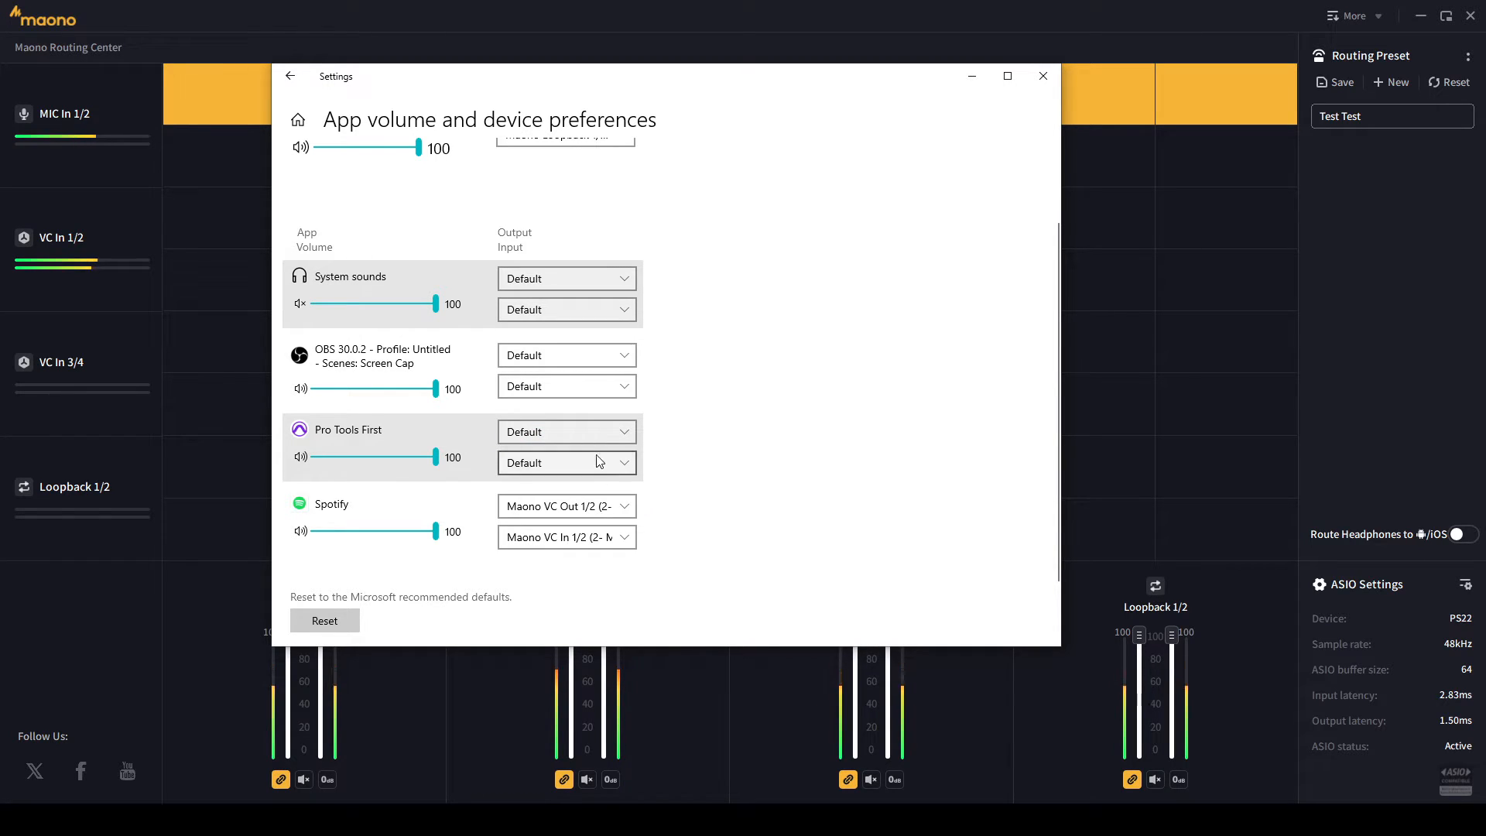
pyautogui.click(599, 506)
pyautogui.click(599, 454)
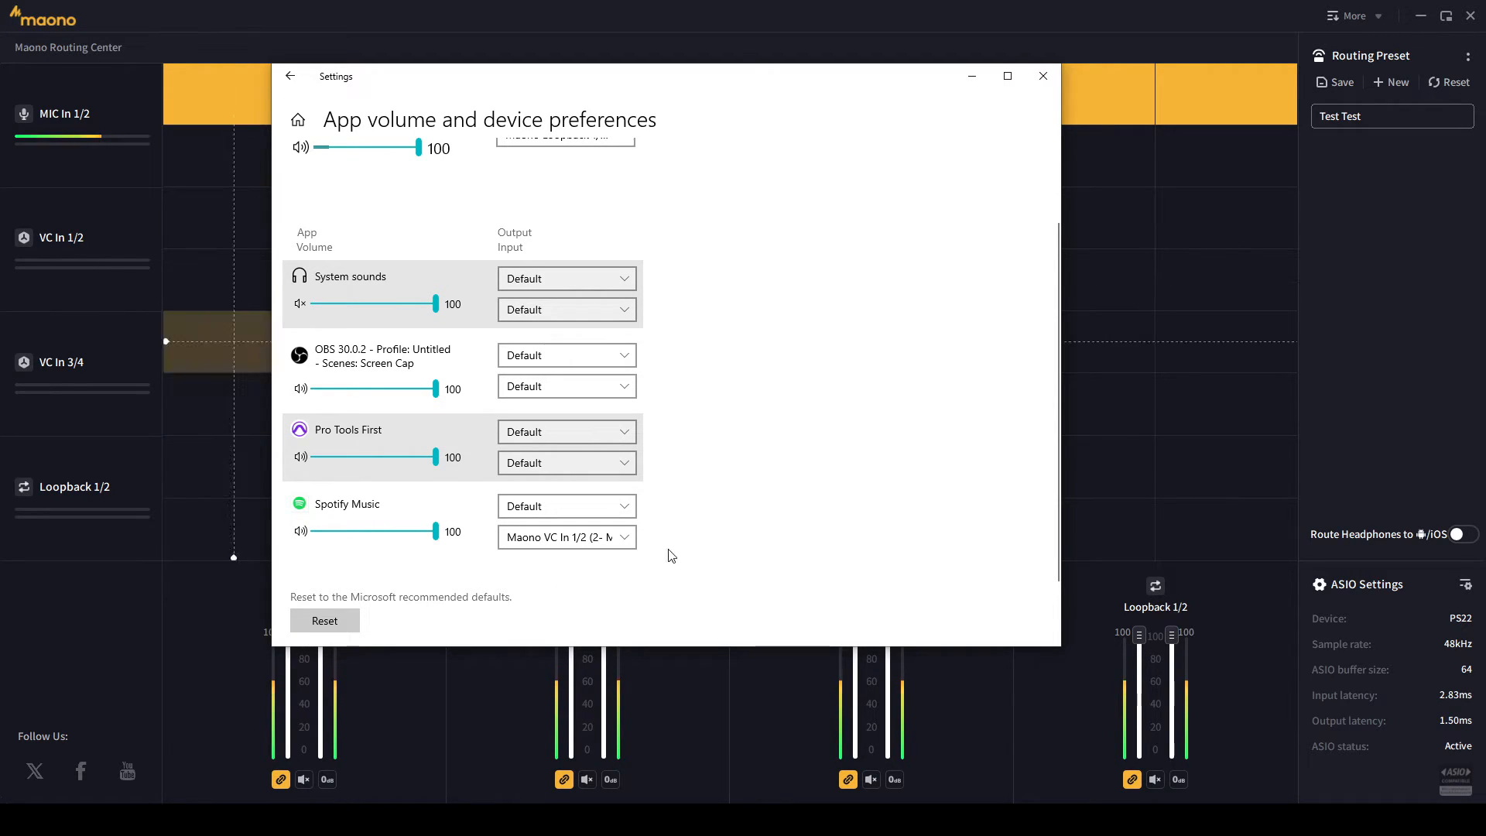
pyautogui.click(608, 508)
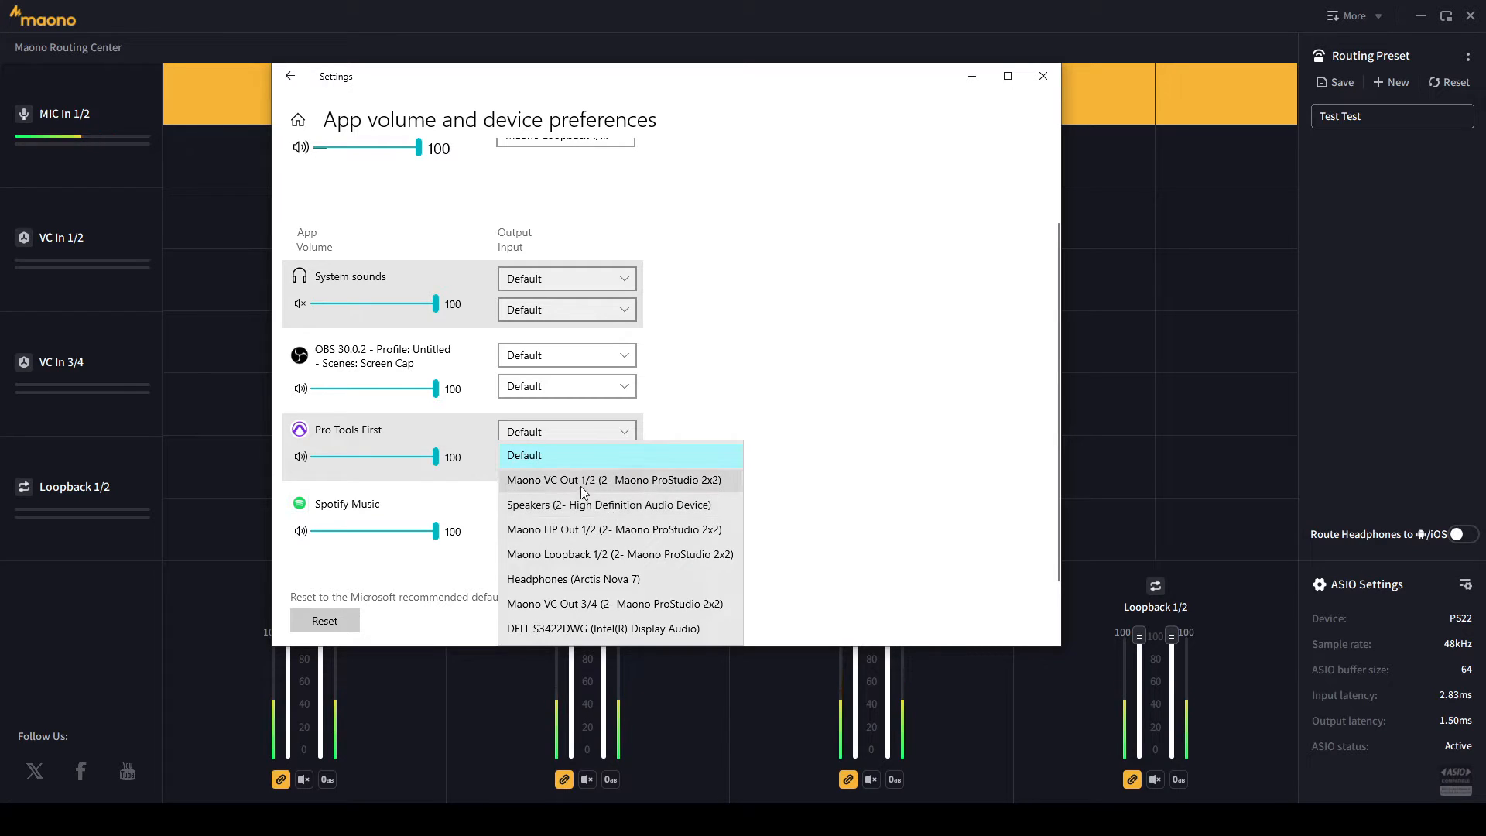
pyautogui.click(577, 481)
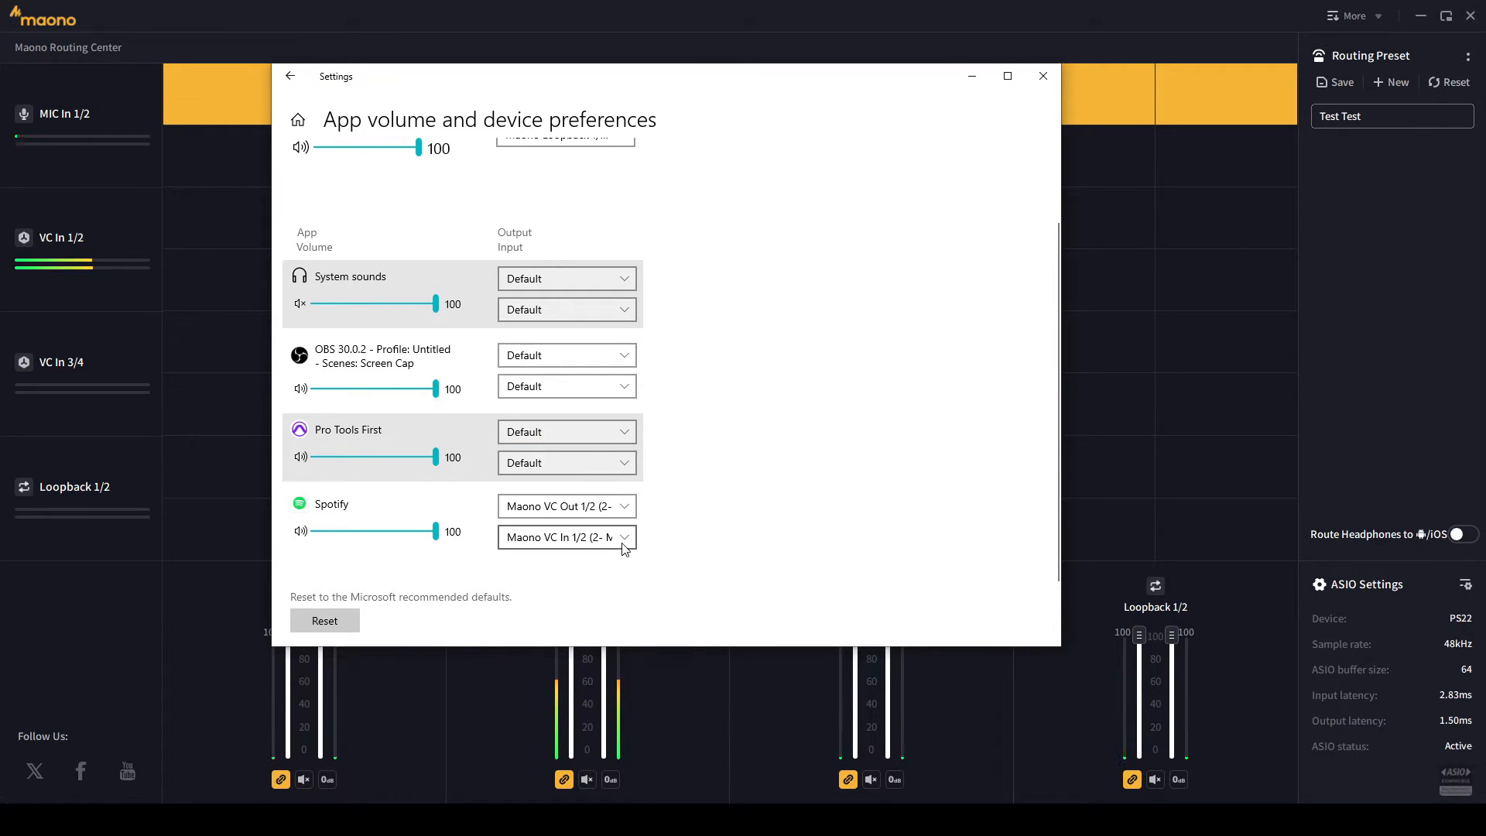
pyautogui.click(582, 537)
pyautogui.click(565, 438)
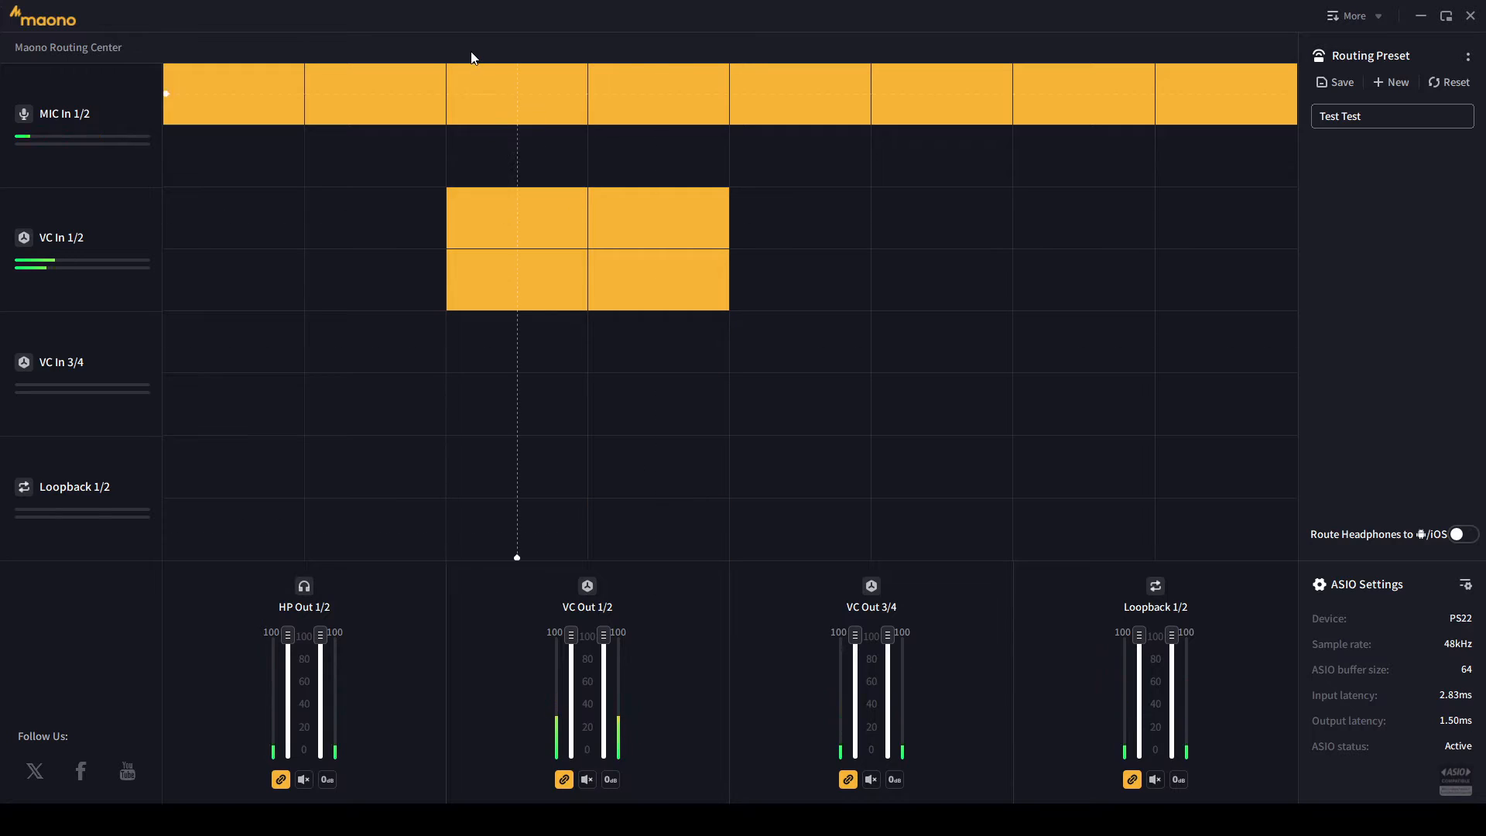
# - Turn off the MIC In 1/2 routes to VC Out 1/2 left and right
pyautogui.click(501, 89)
pyautogui.click(672, 90)
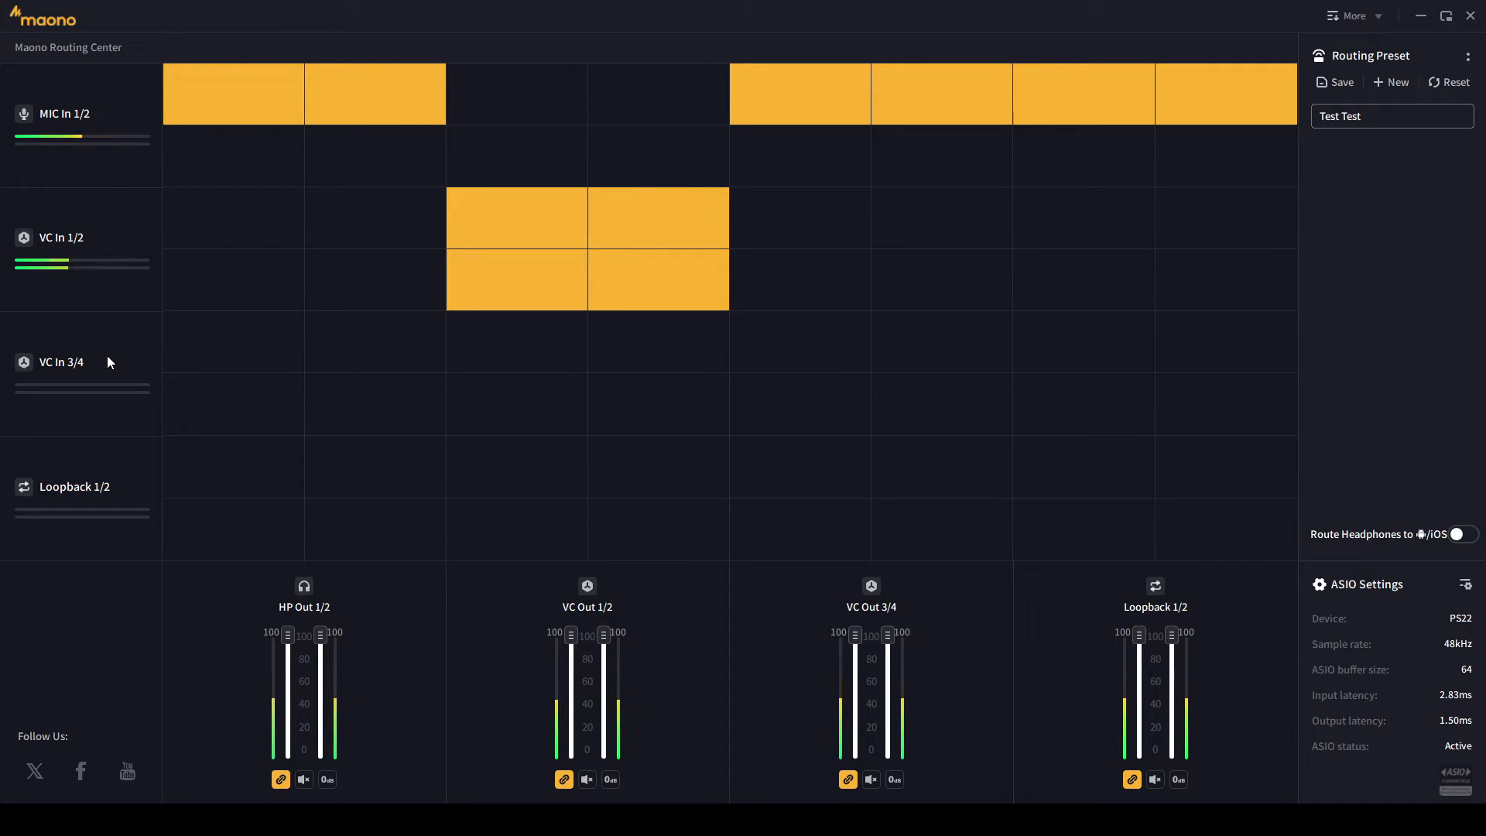
# - Save the routing over the Test Test preset, then create a new preset named 'Test 2'
pyautogui.click(1344, 81)
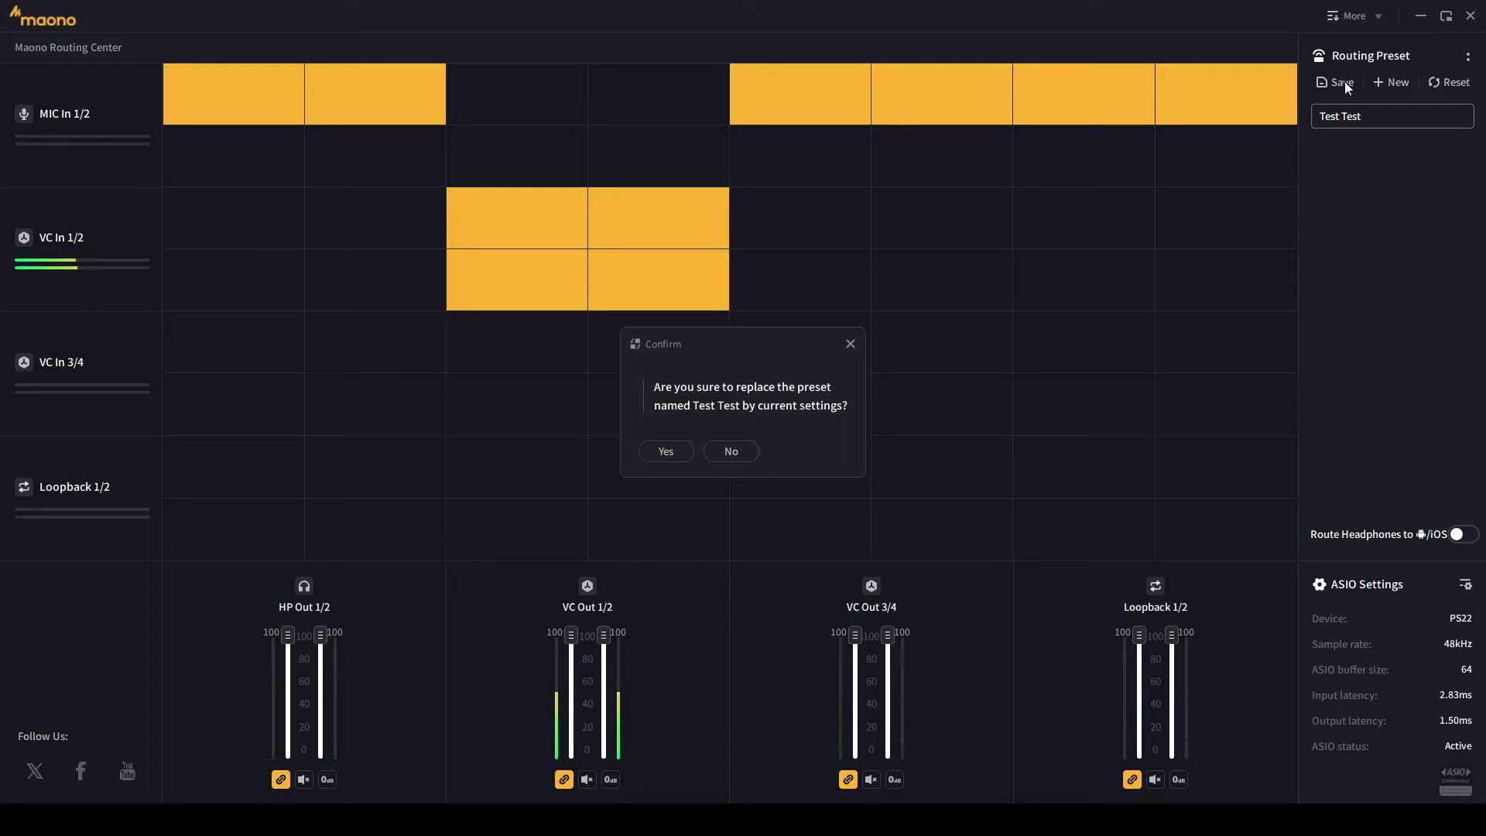
pyautogui.click(678, 452)
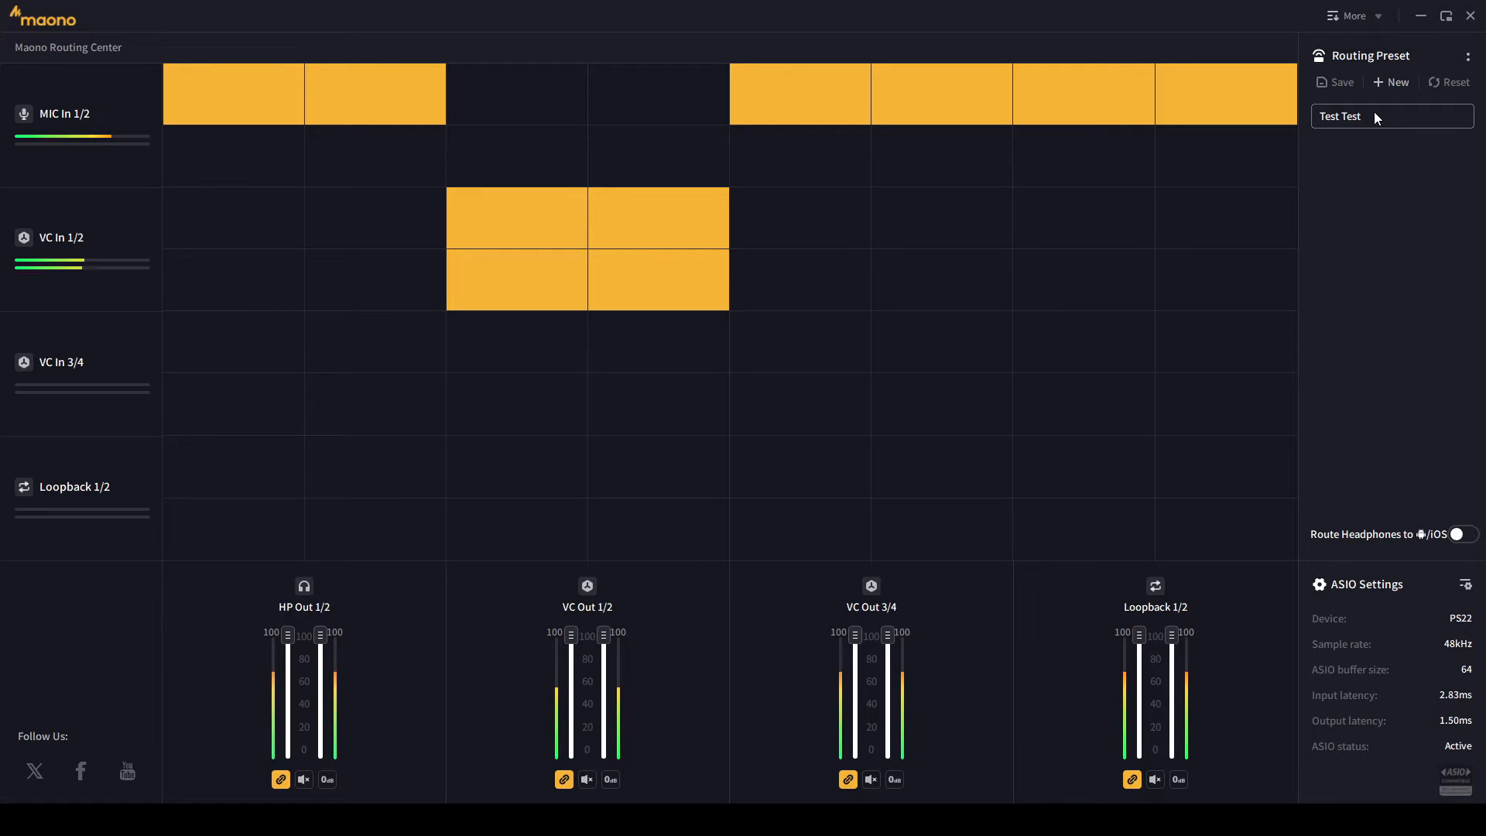
pyautogui.click(1385, 82)
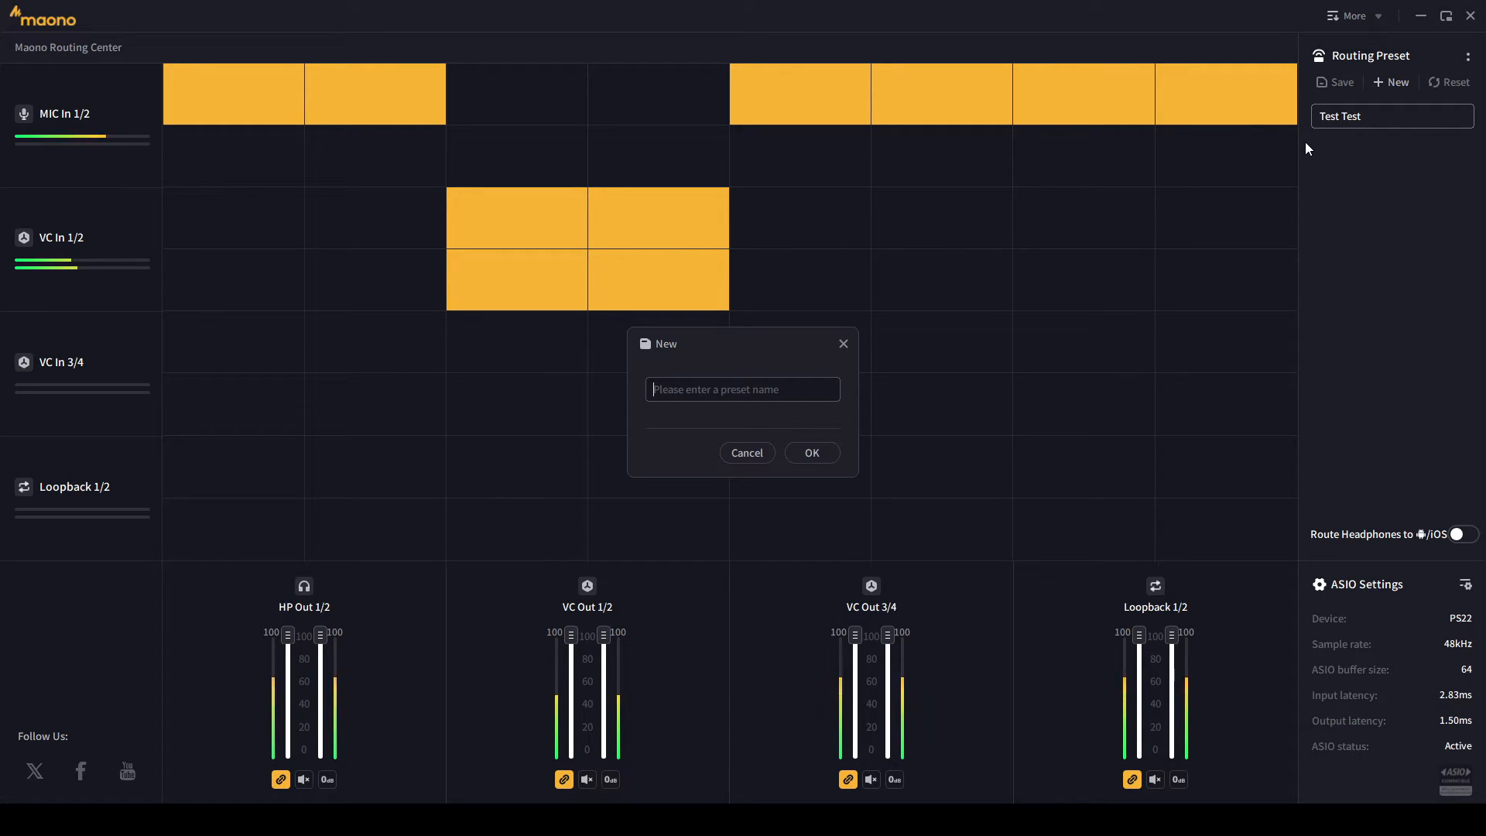
pyautogui.write('Test 2')
pyautogui.press('Return')
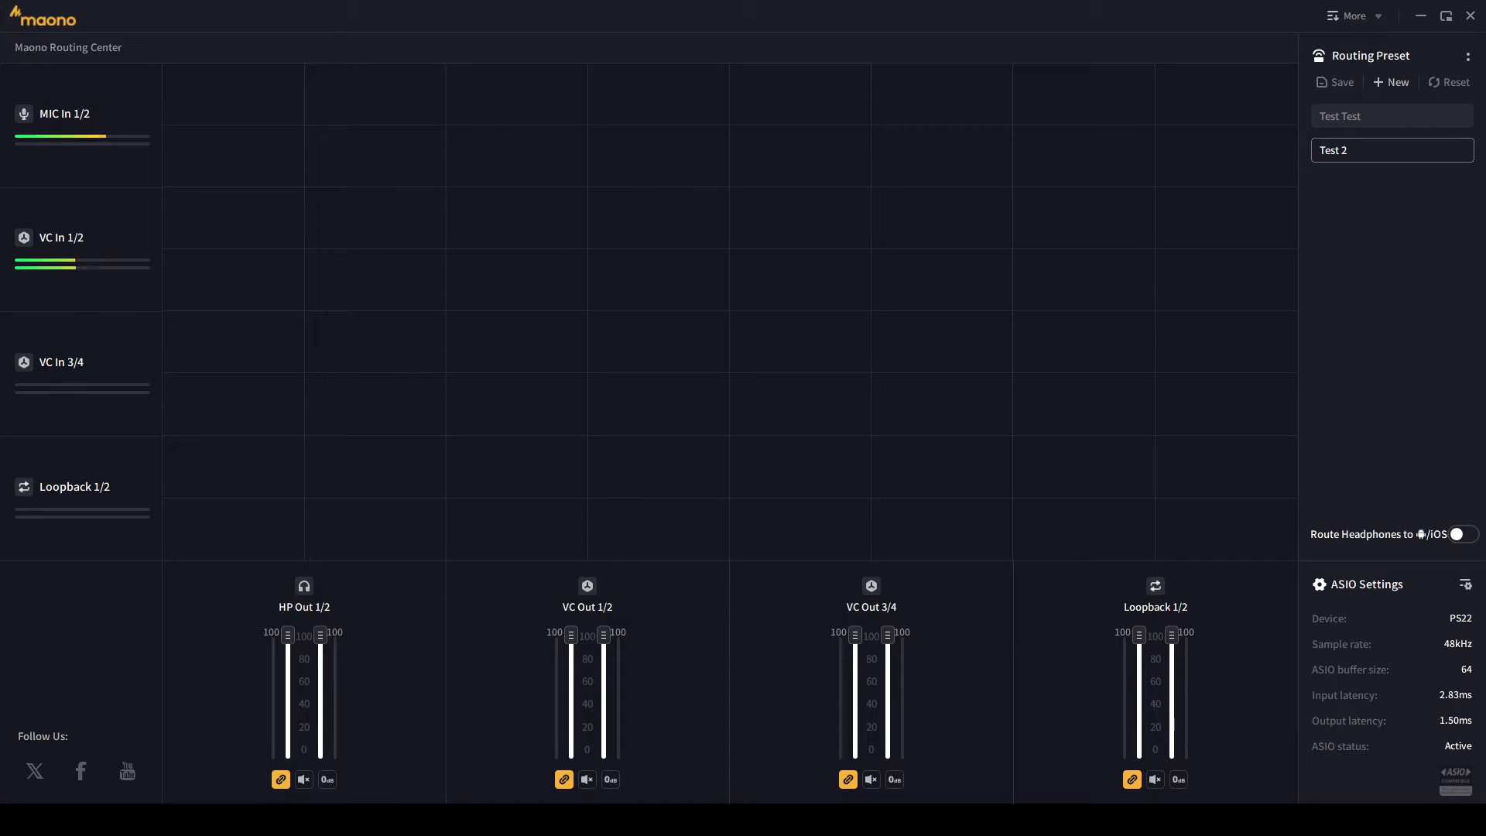
# - Pause Spotify and route MIC In 1/2 to all eight HP, VC and Loopback output channels
pyautogui.moveTo(395, 818)
pyautogui.click(394, 787)
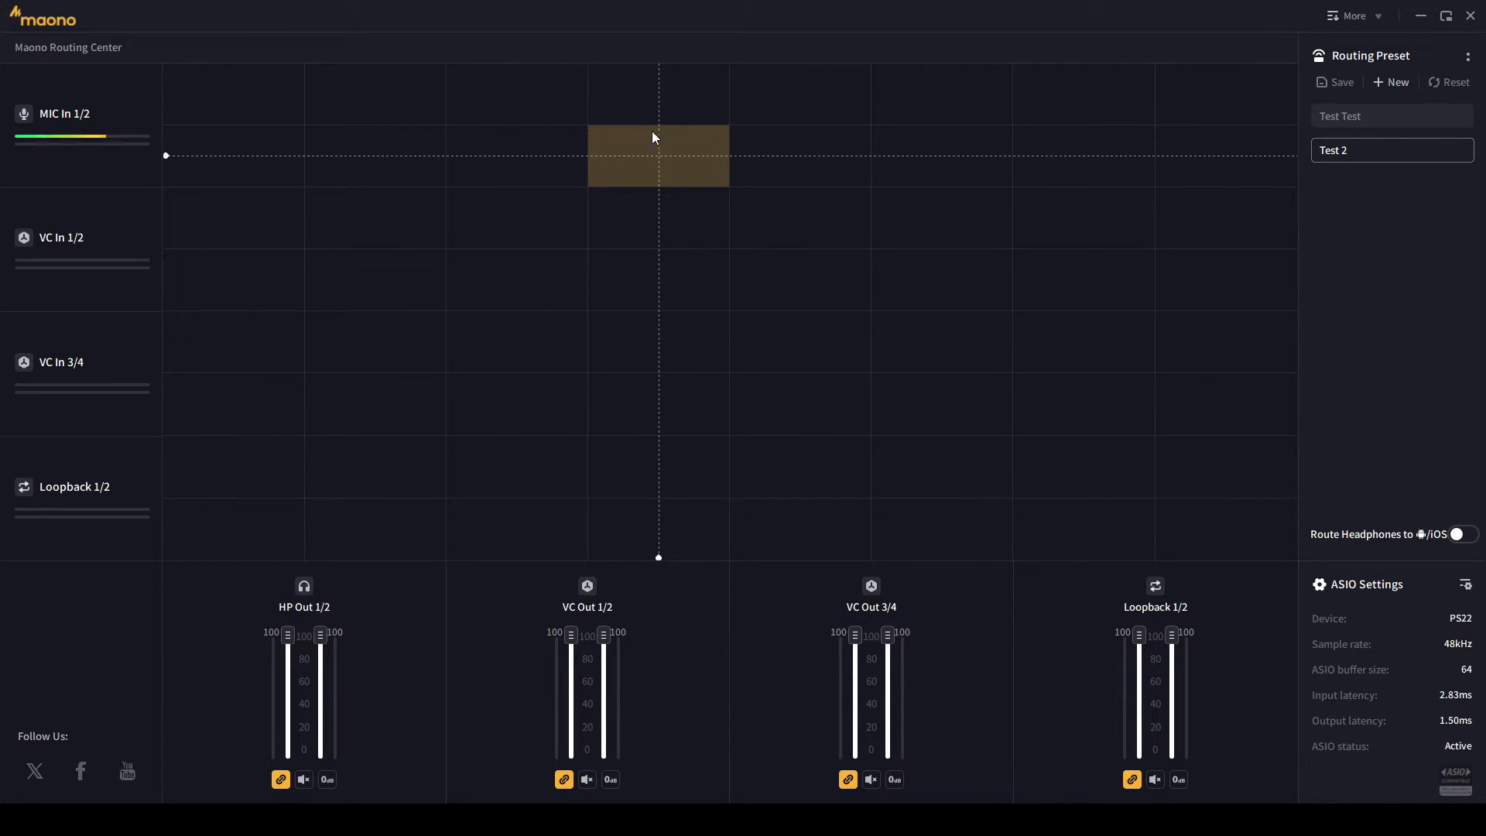
pyautogui.click(229, 114)
pyautogui.click(328, 97)
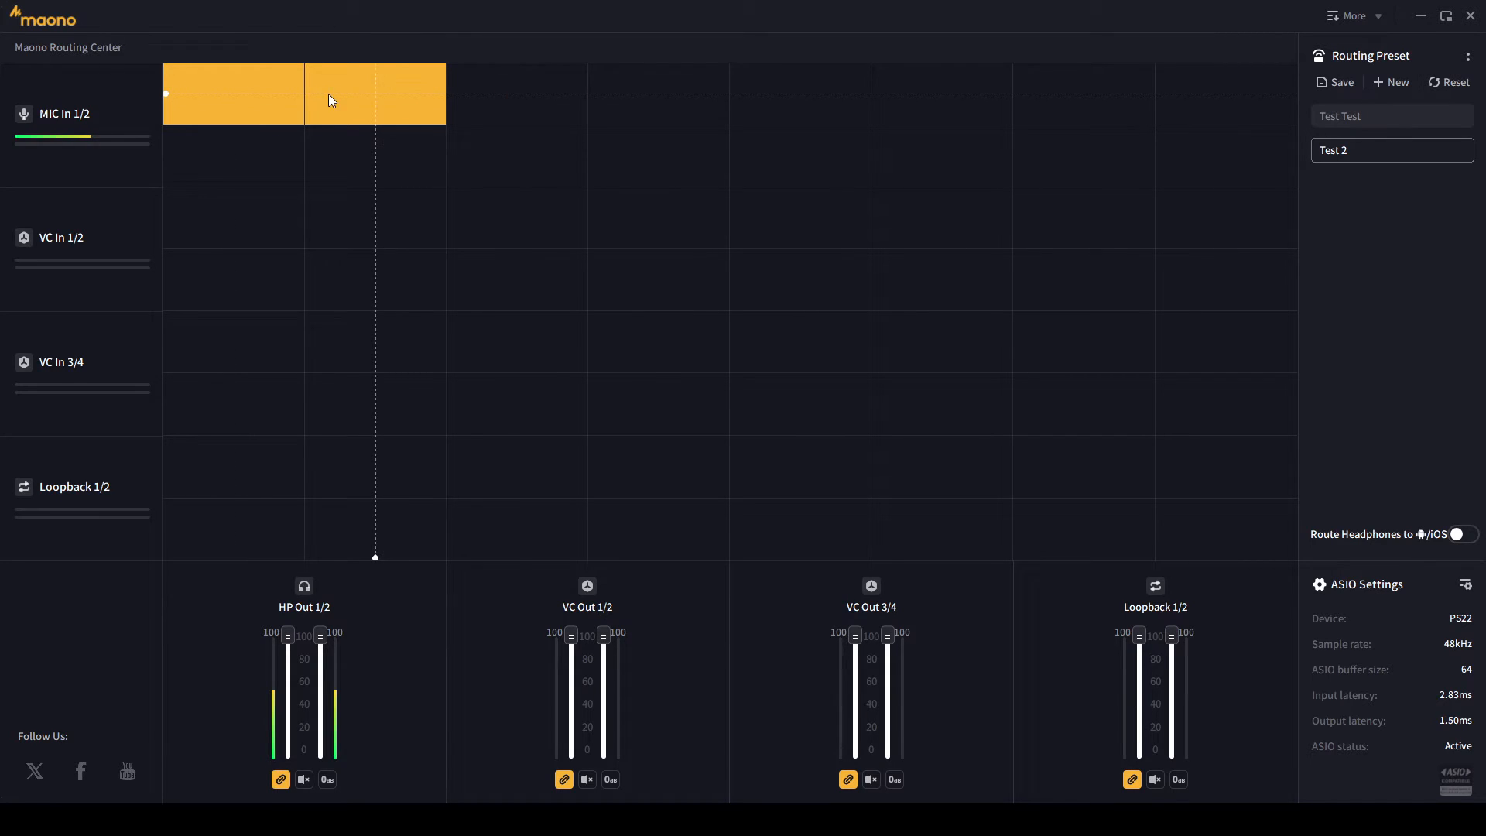
pyautogui.click(514, 103)
pyautogui.click(661, 102)
pyautogui.click(808, 106)
pyautogui.click(929, 116)
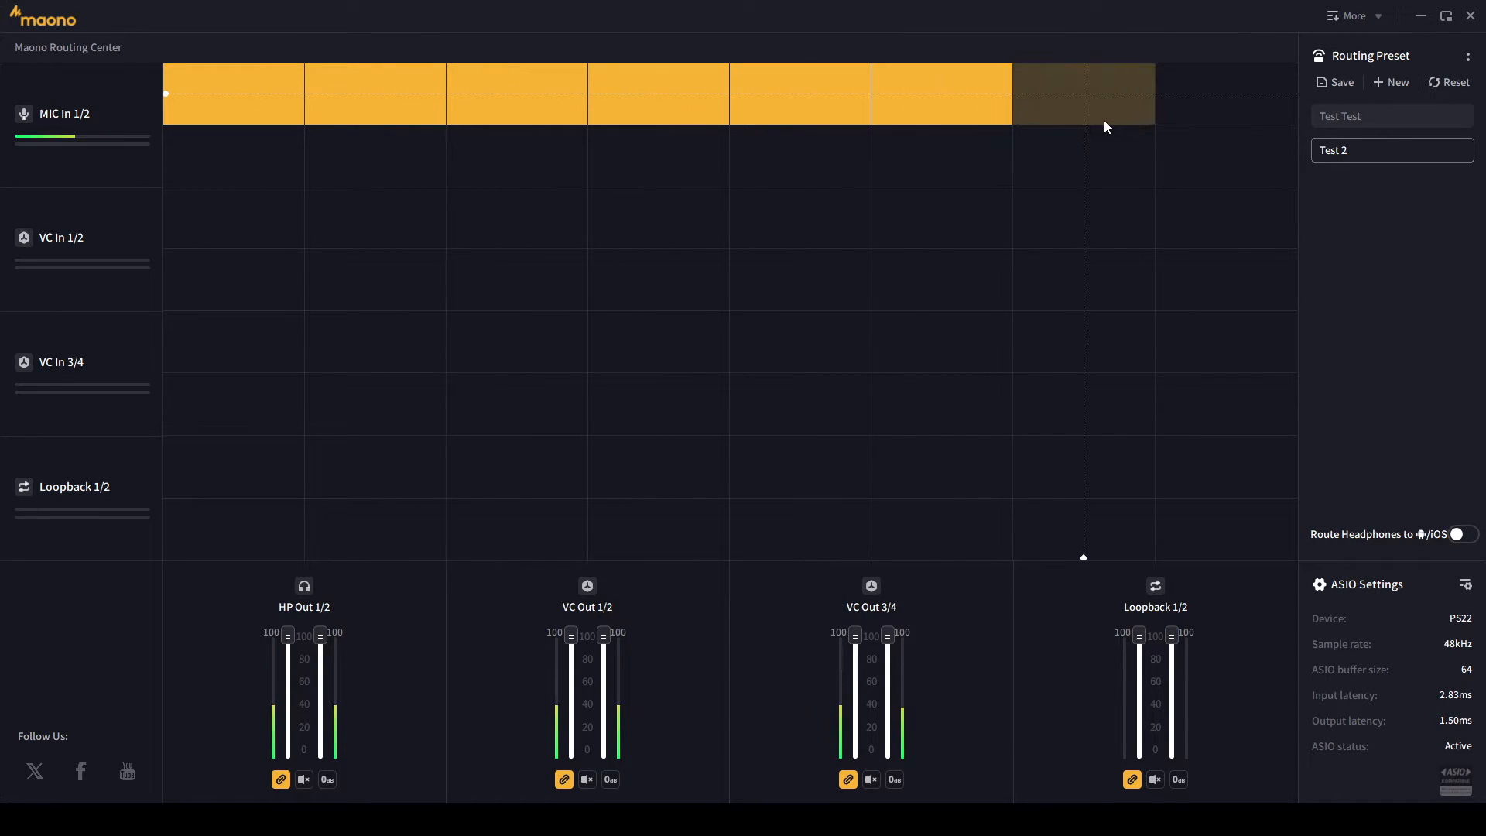
pyautogui.click(1107, 116)
pyautogui.click(1169, 115)
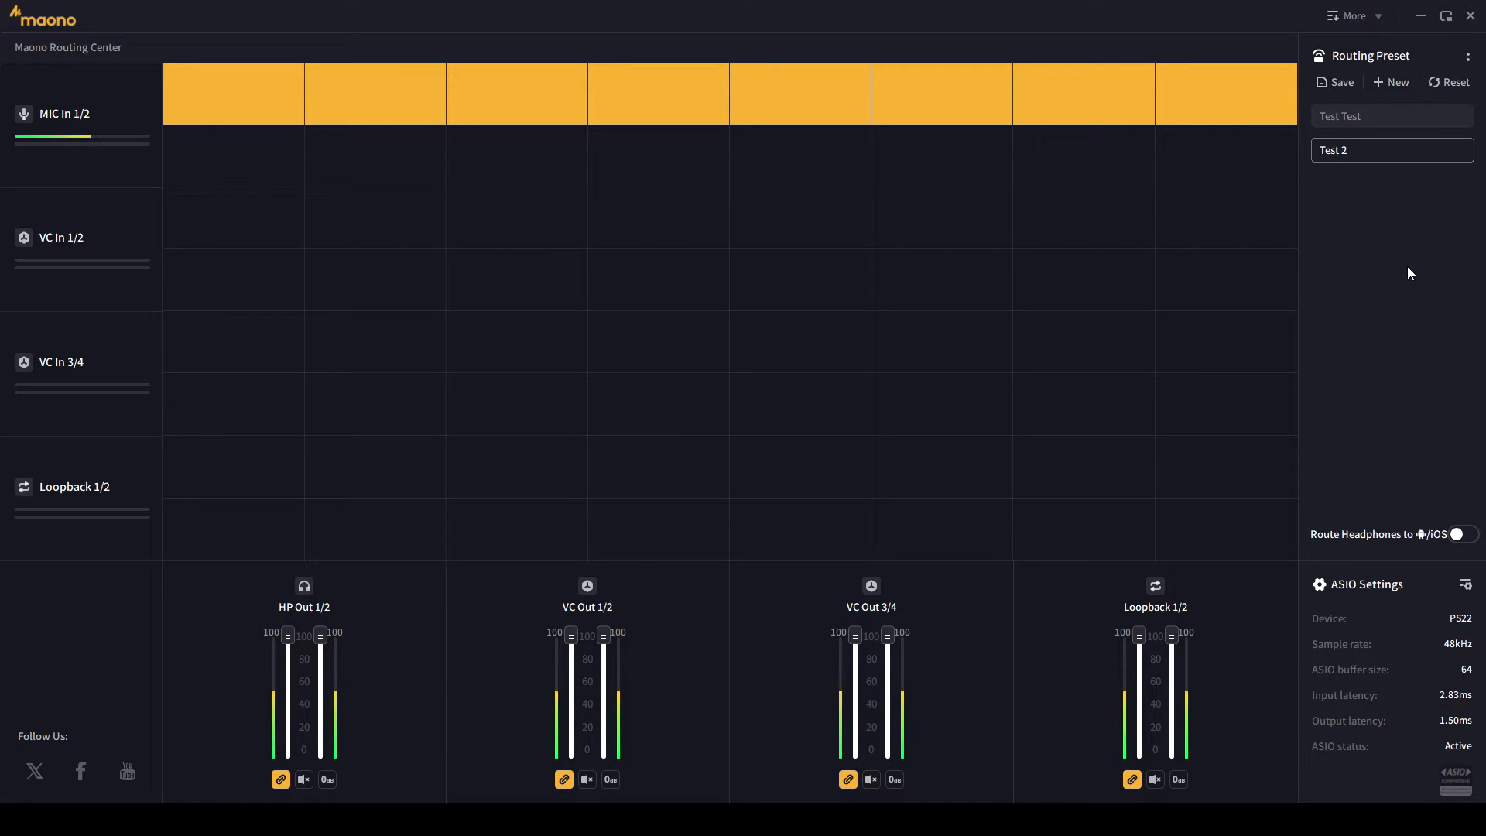
# - Save this routing into the Test 2 preset, then switch to Test Test
pyautogui.click(1337, 80)
pyautogui.click(665, 452)
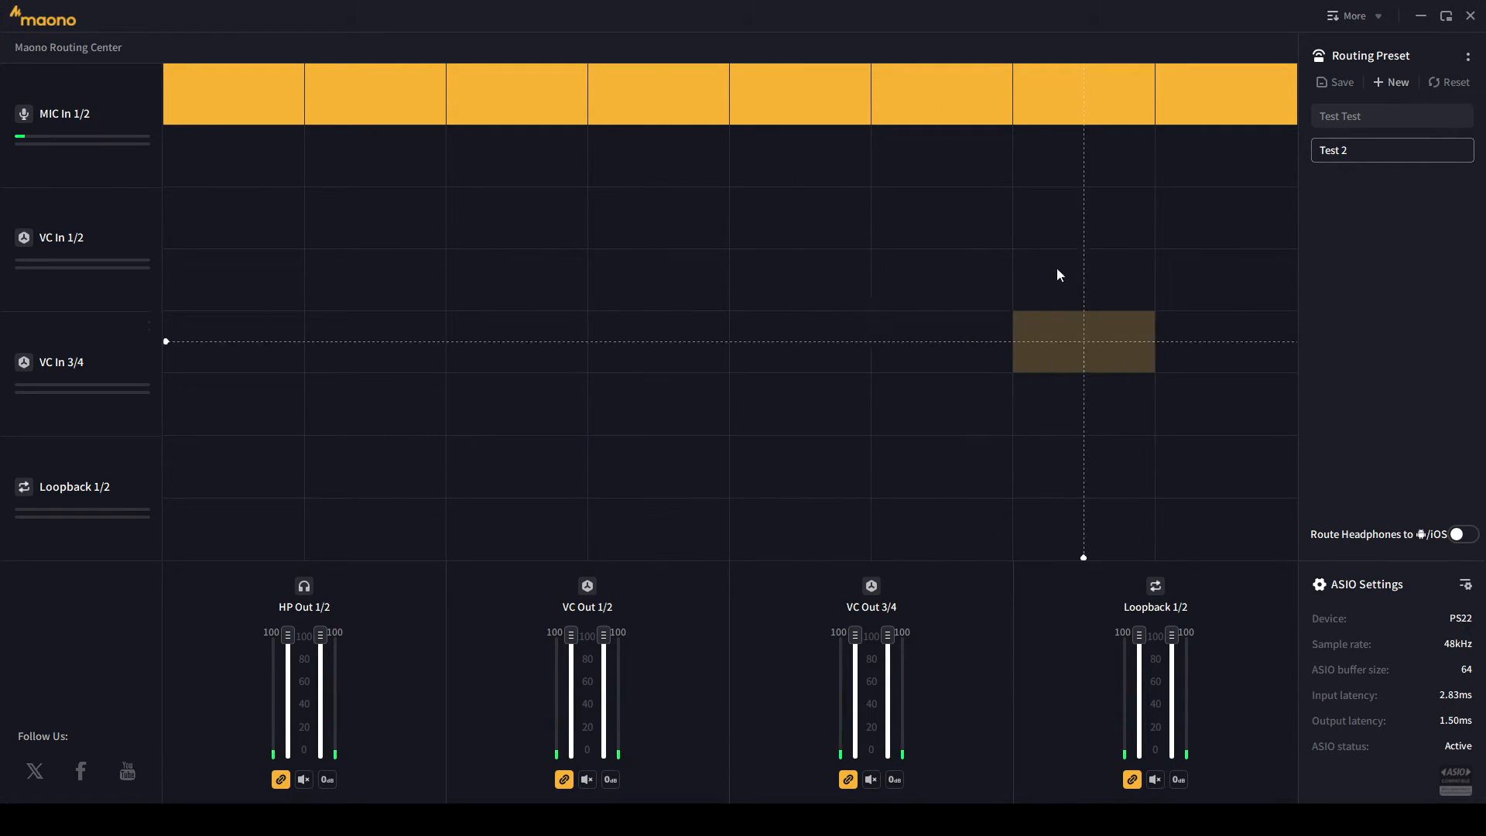
pyautogui.click(1365, 118)
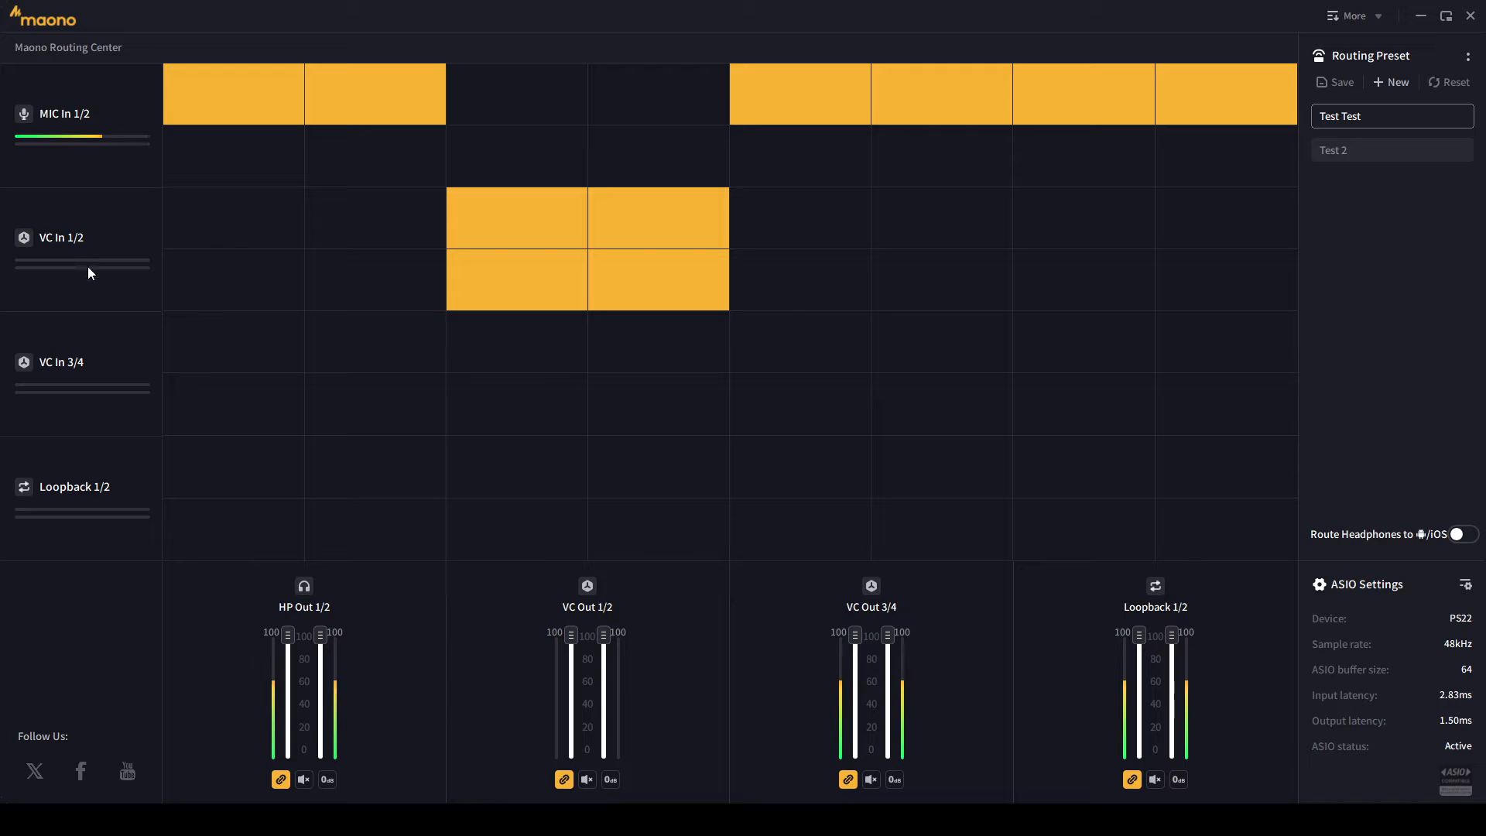
# - Toggle between the Test 2 and Test Test presets, end on Test 2, and open ProControl ASIO settings
pyautogui.click(1370, 151)
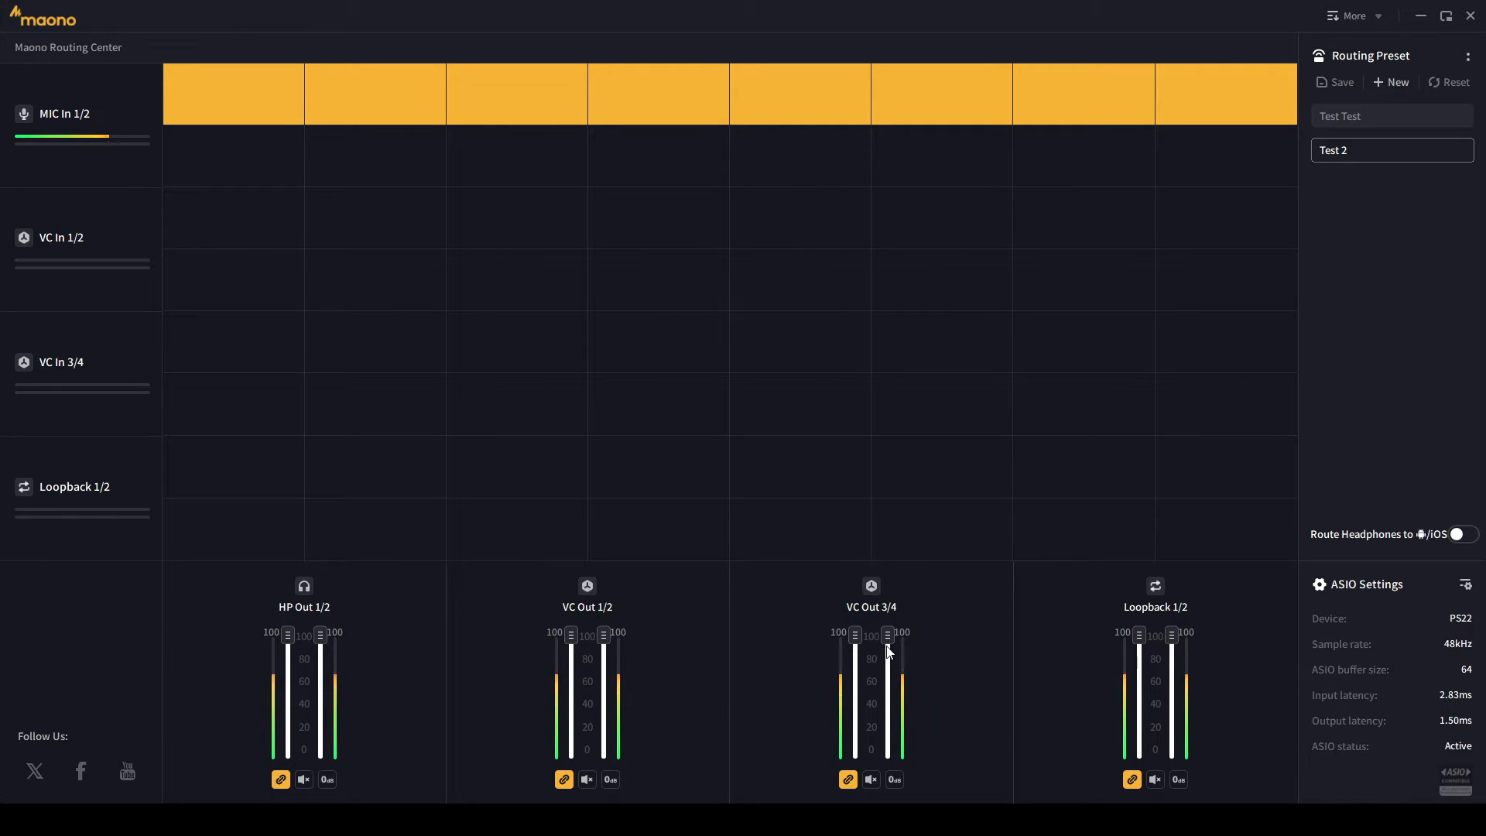
pyautogui.click(1383, 115)
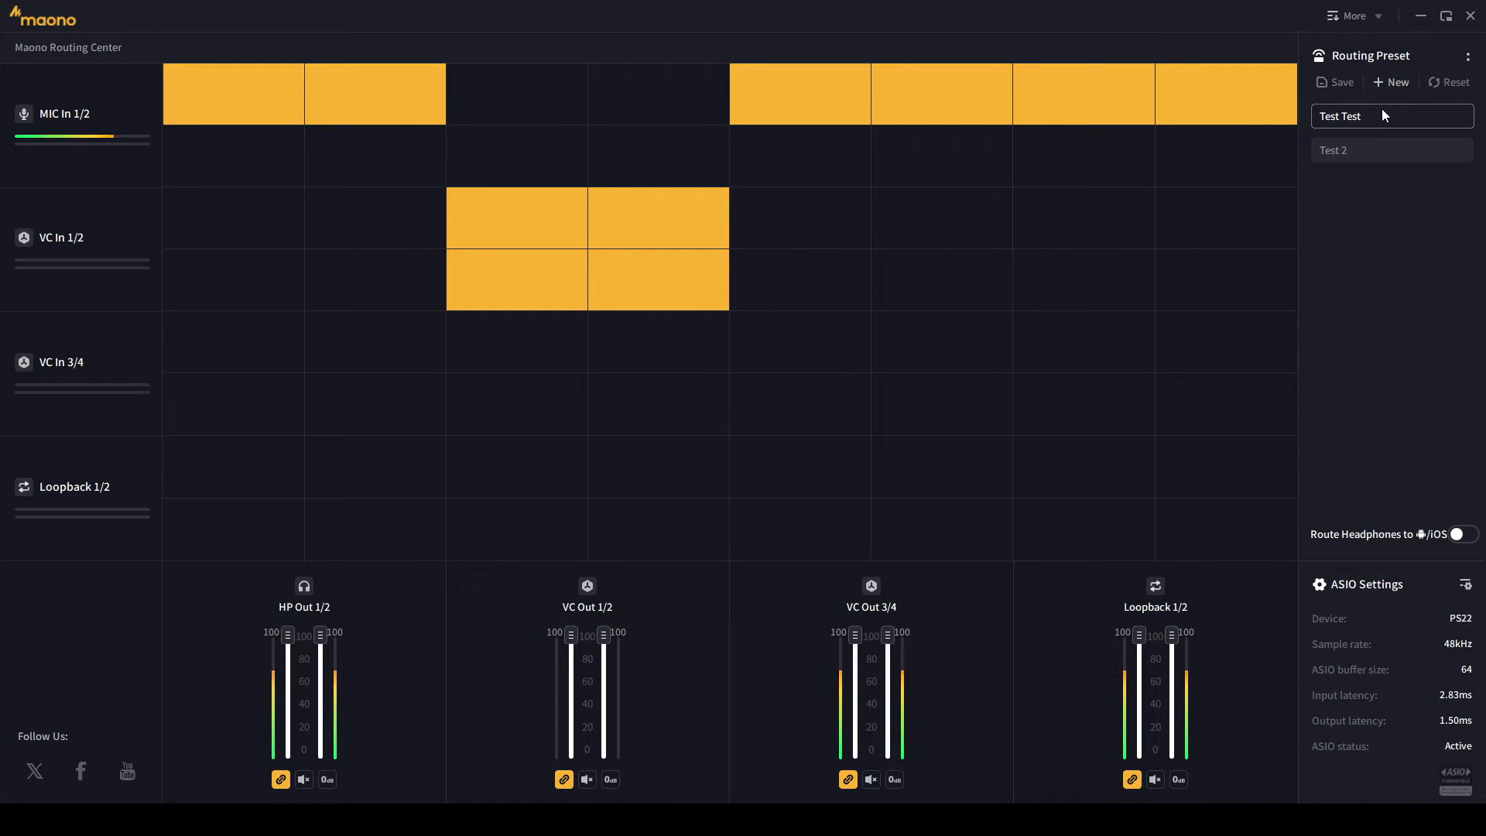
pyautogui.click(1384, 149)
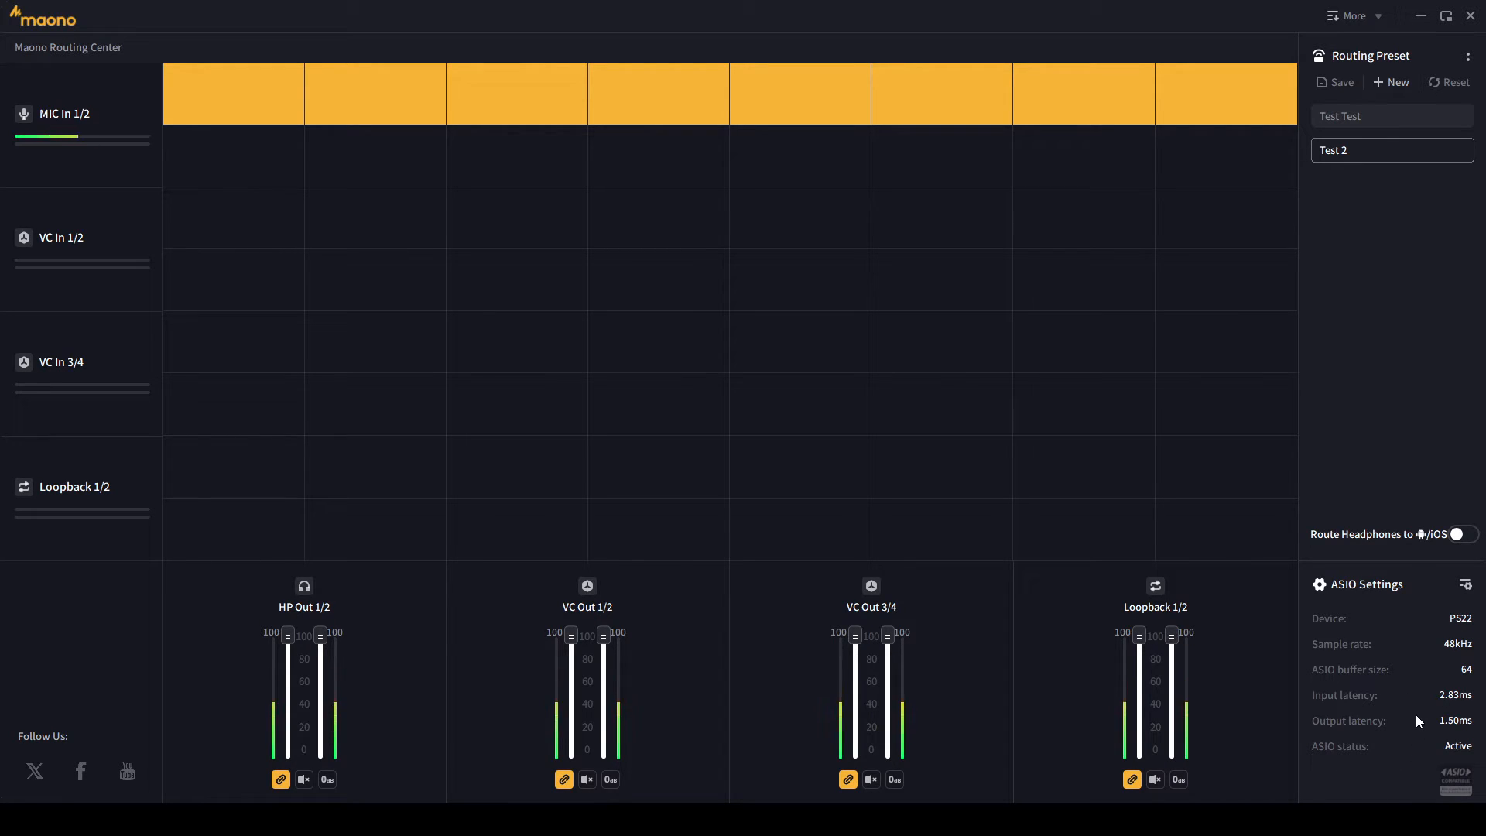
pyautogui.click(1465, 585)
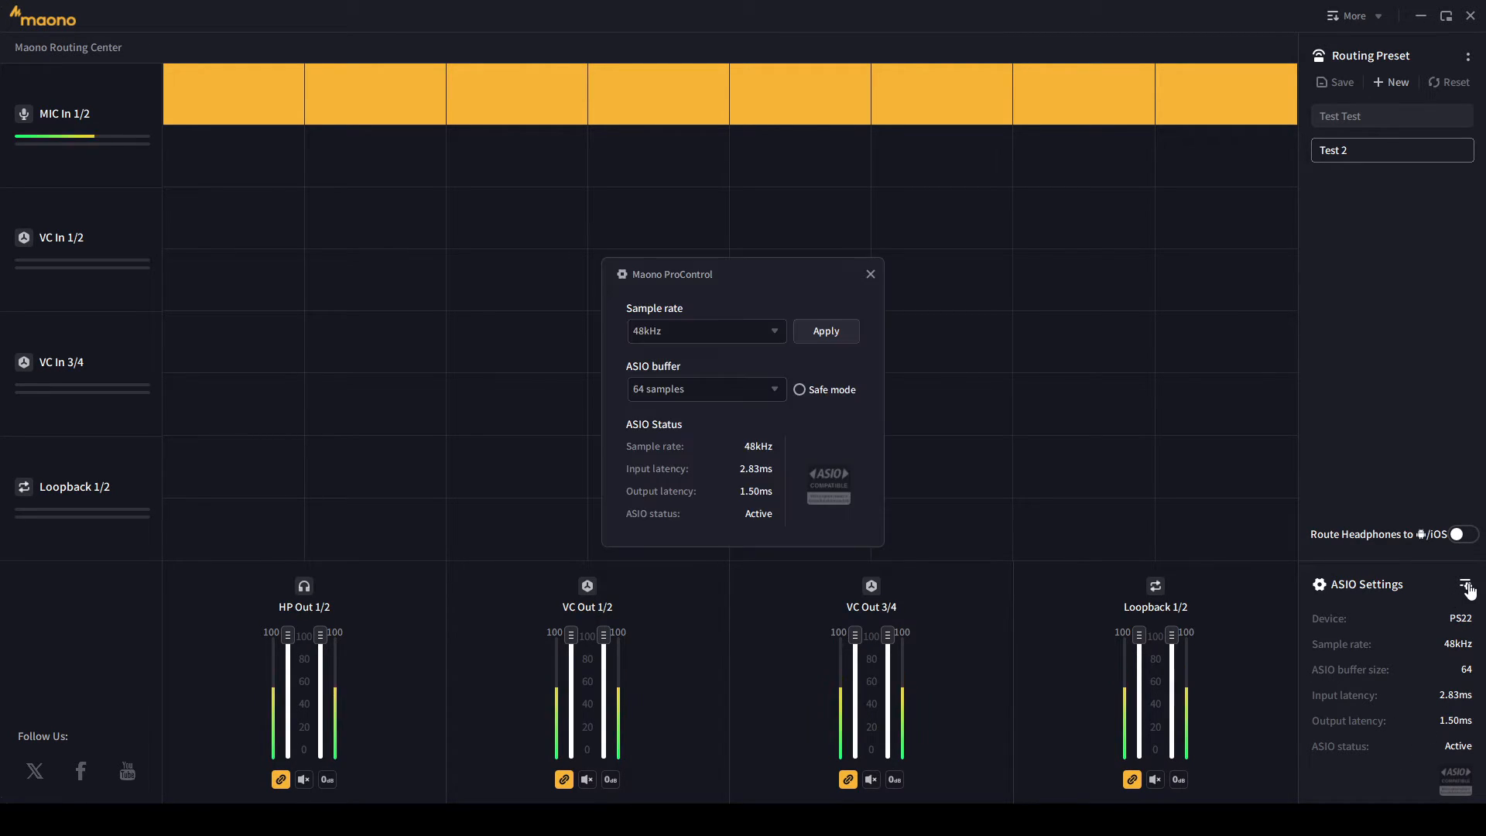
pyautogui.click(777, 331)
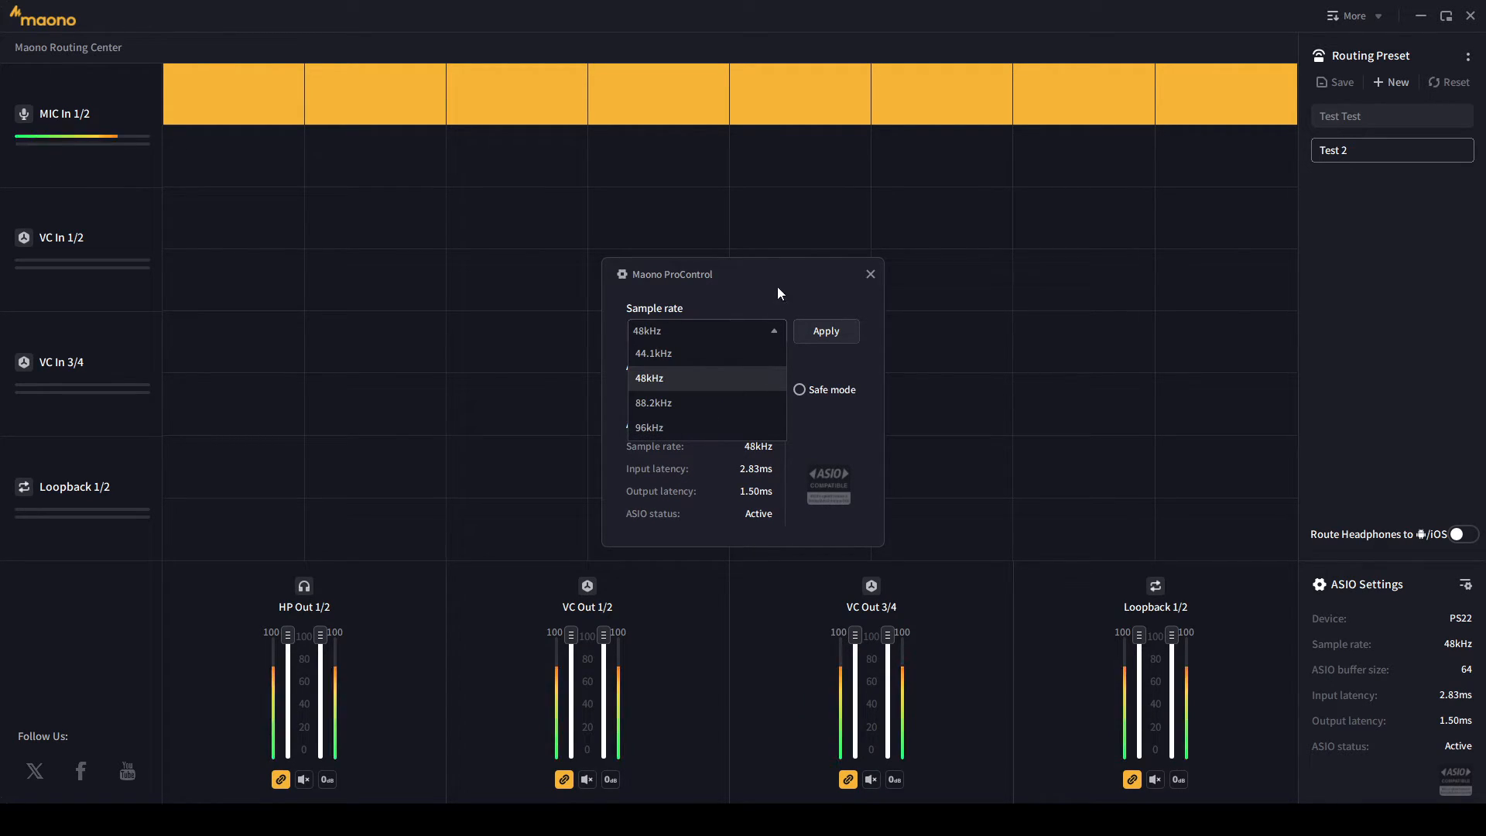
pyautogui.click(777, 290)
pyautogui.click(777, 388)
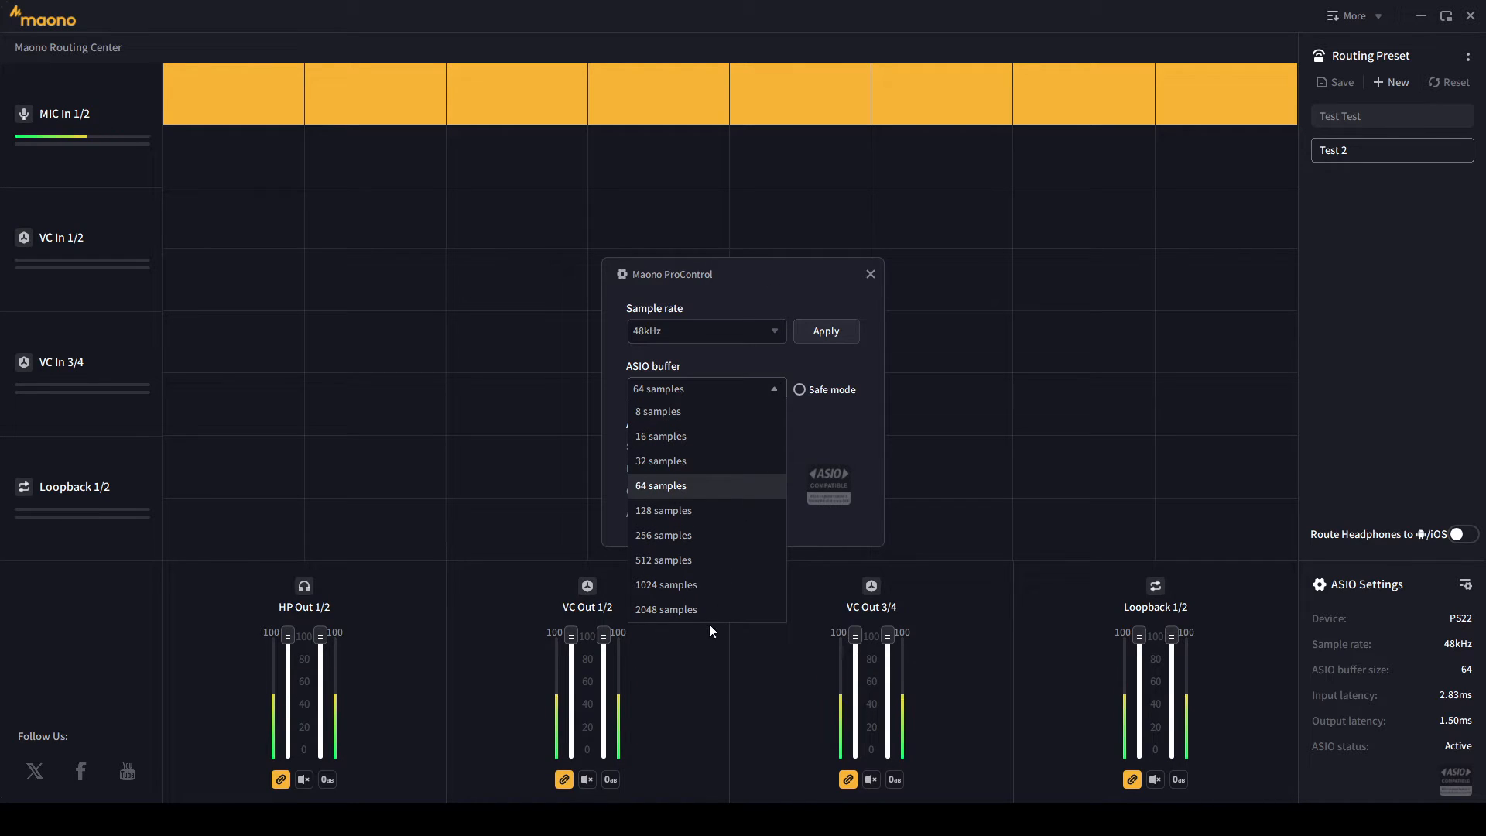
pyautogui.click(776, 351)
pyautogui.click(773, 331)
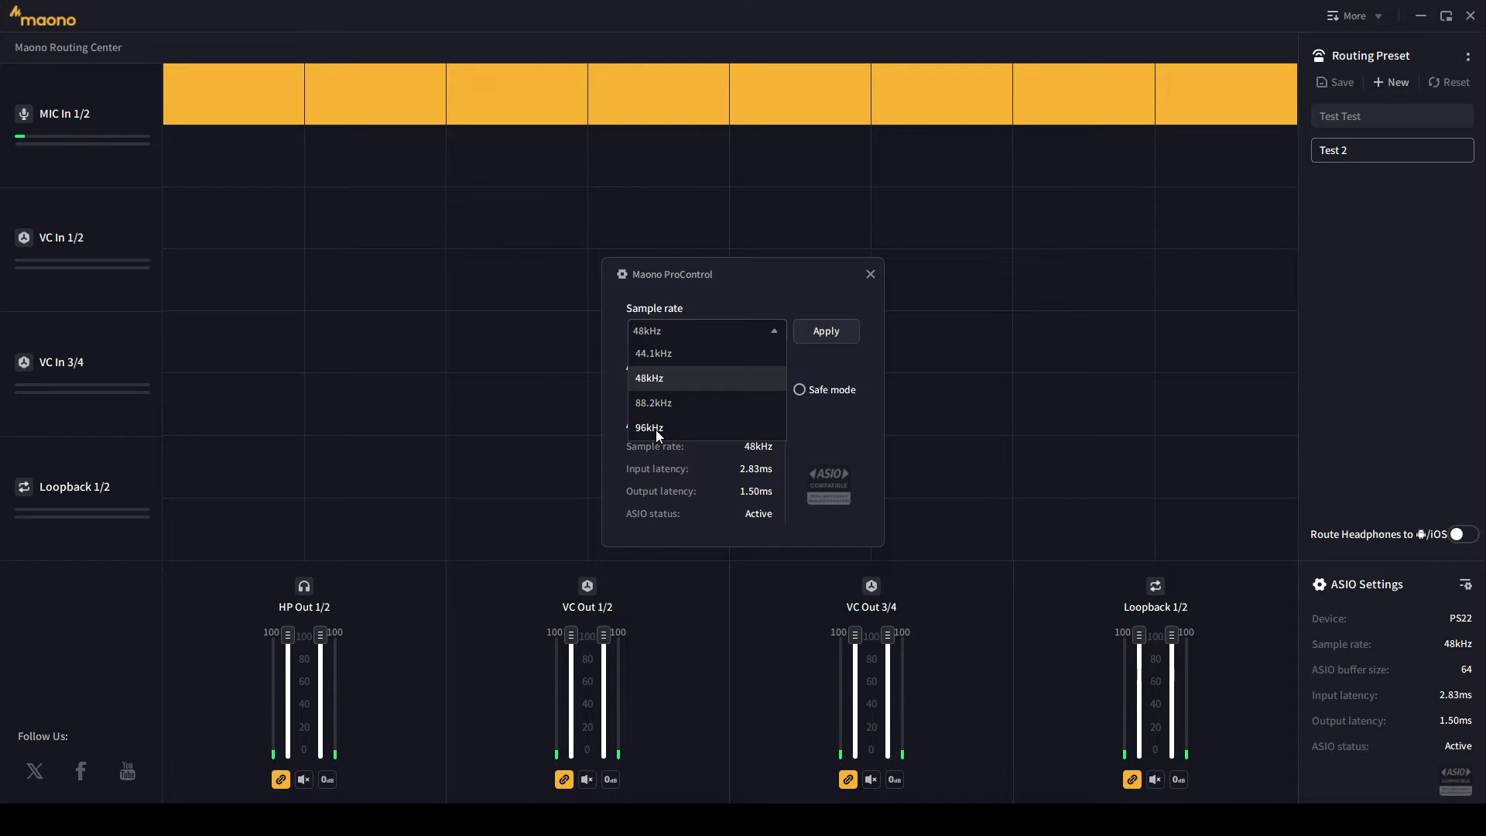
pyautogui.click(810, 362)
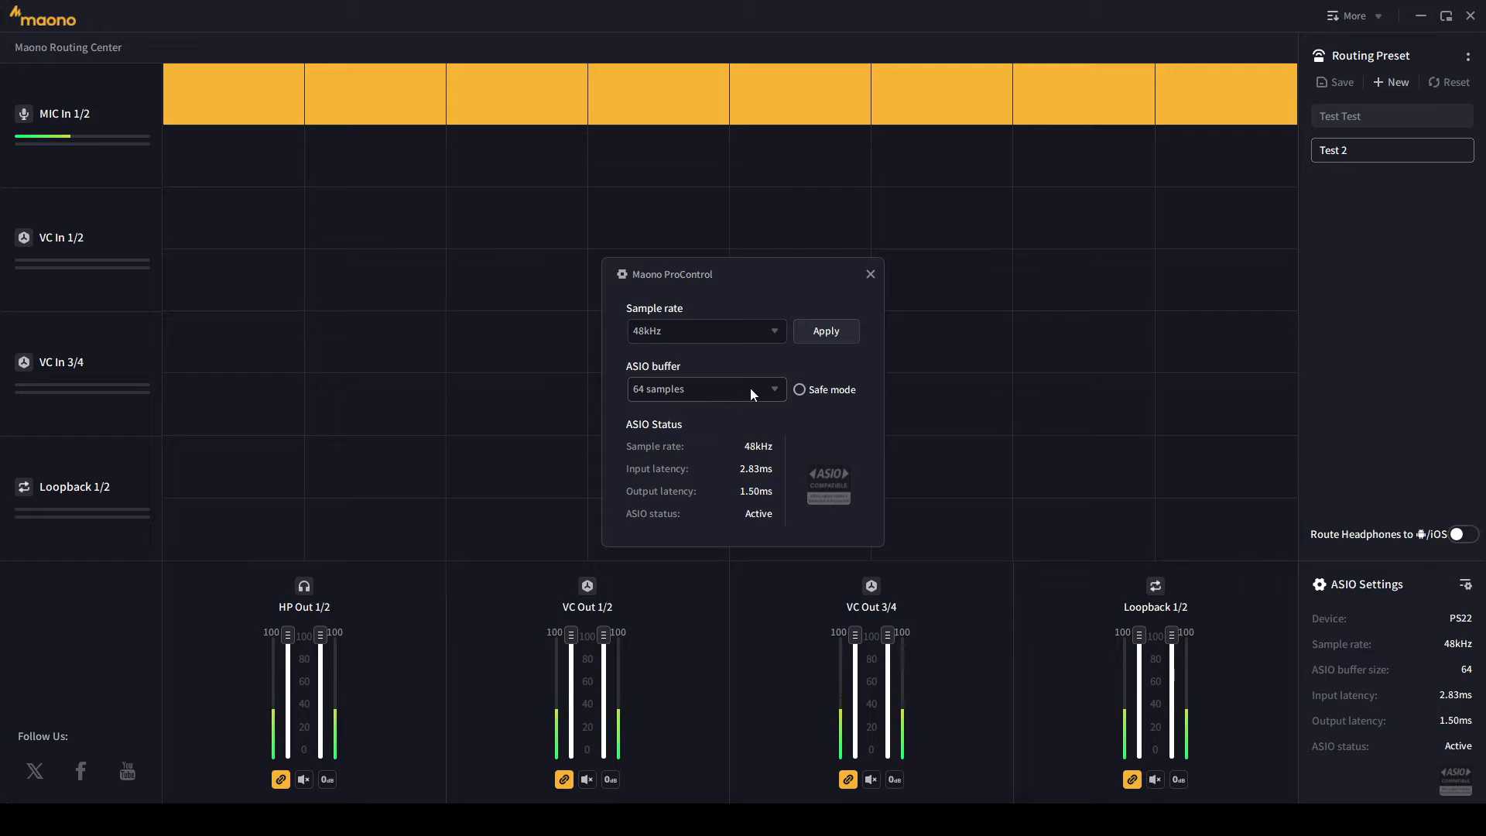
pyautogui.click(775, 337)
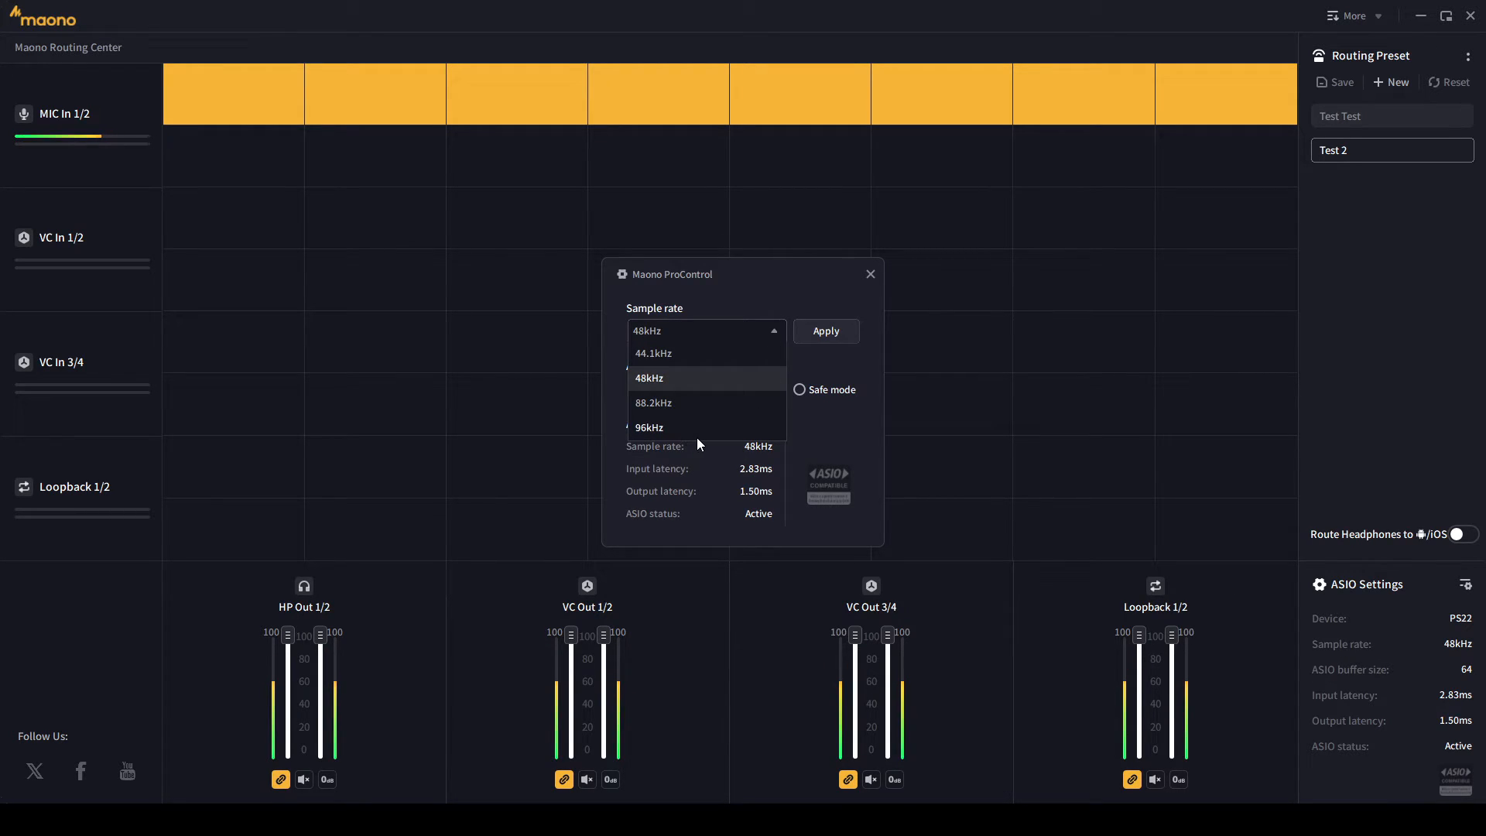
pyautogui.click(808, 424)
pyautogui.click(745, 387)
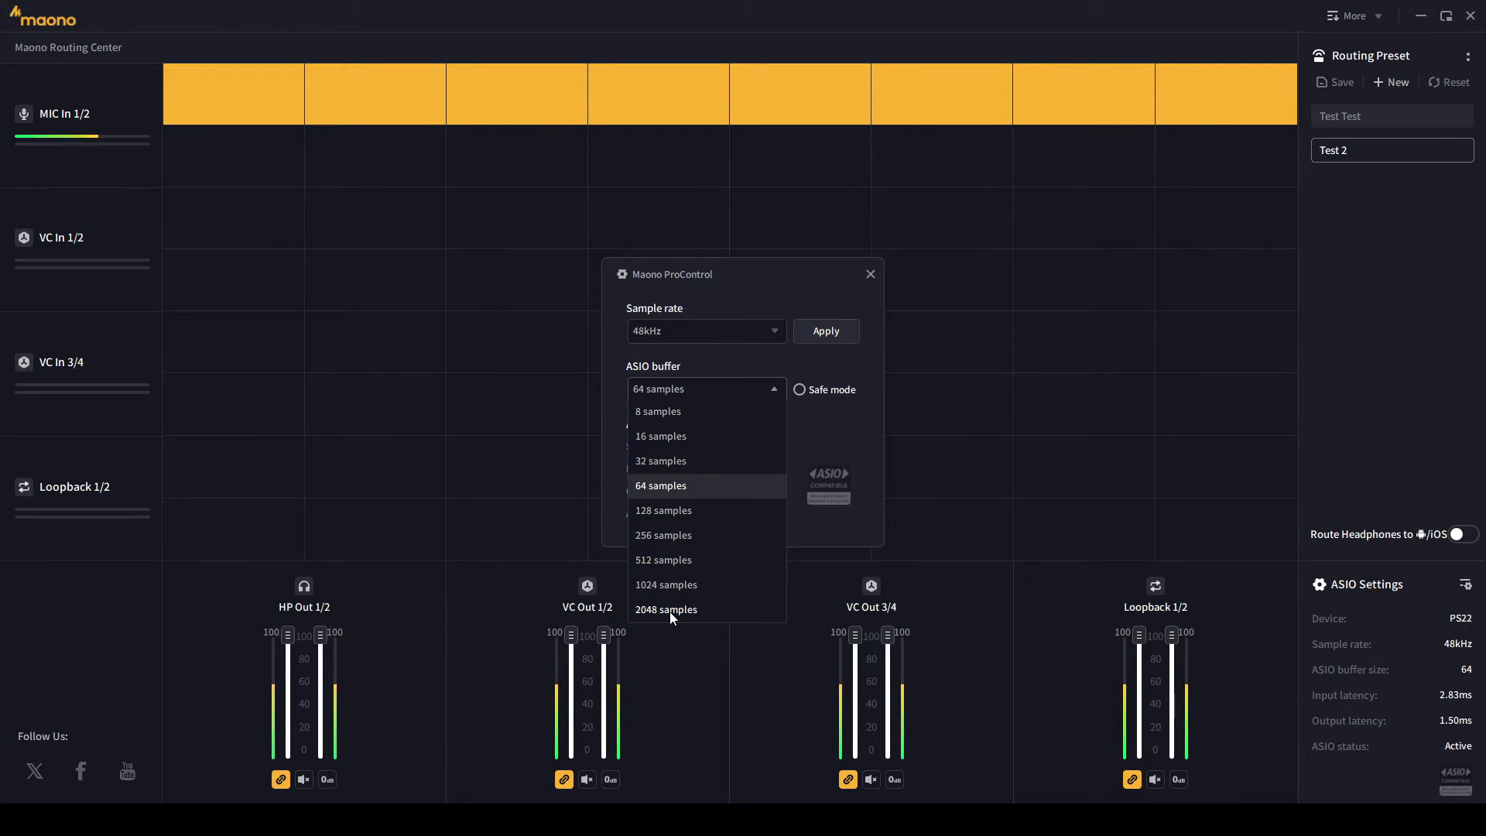
pyautogui.click(830, 445)
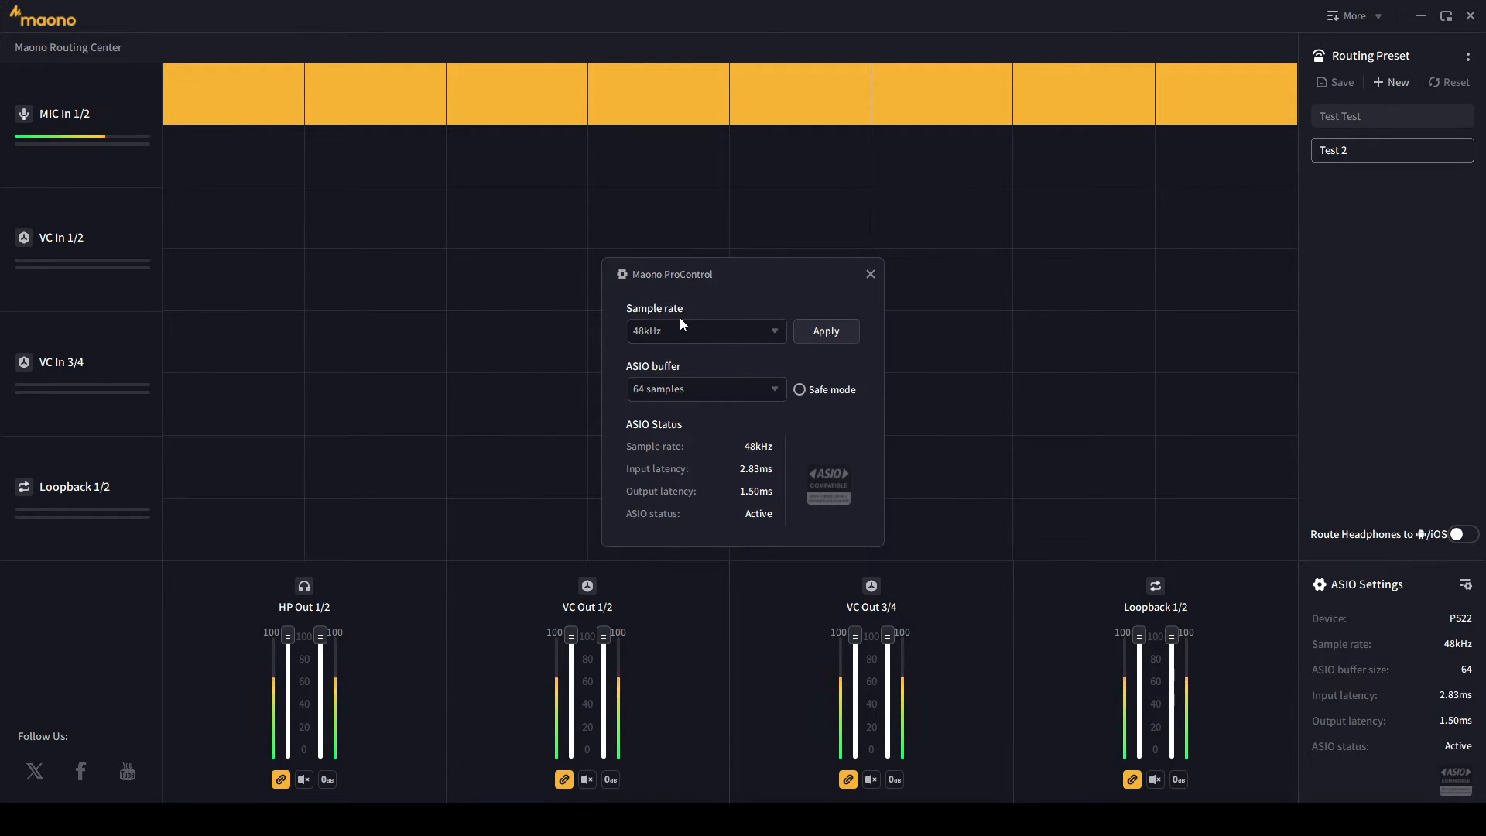
# - Keep the ASIO buffer at 64 samples and turn on Safe mode
pyautogui.click(724, 389)
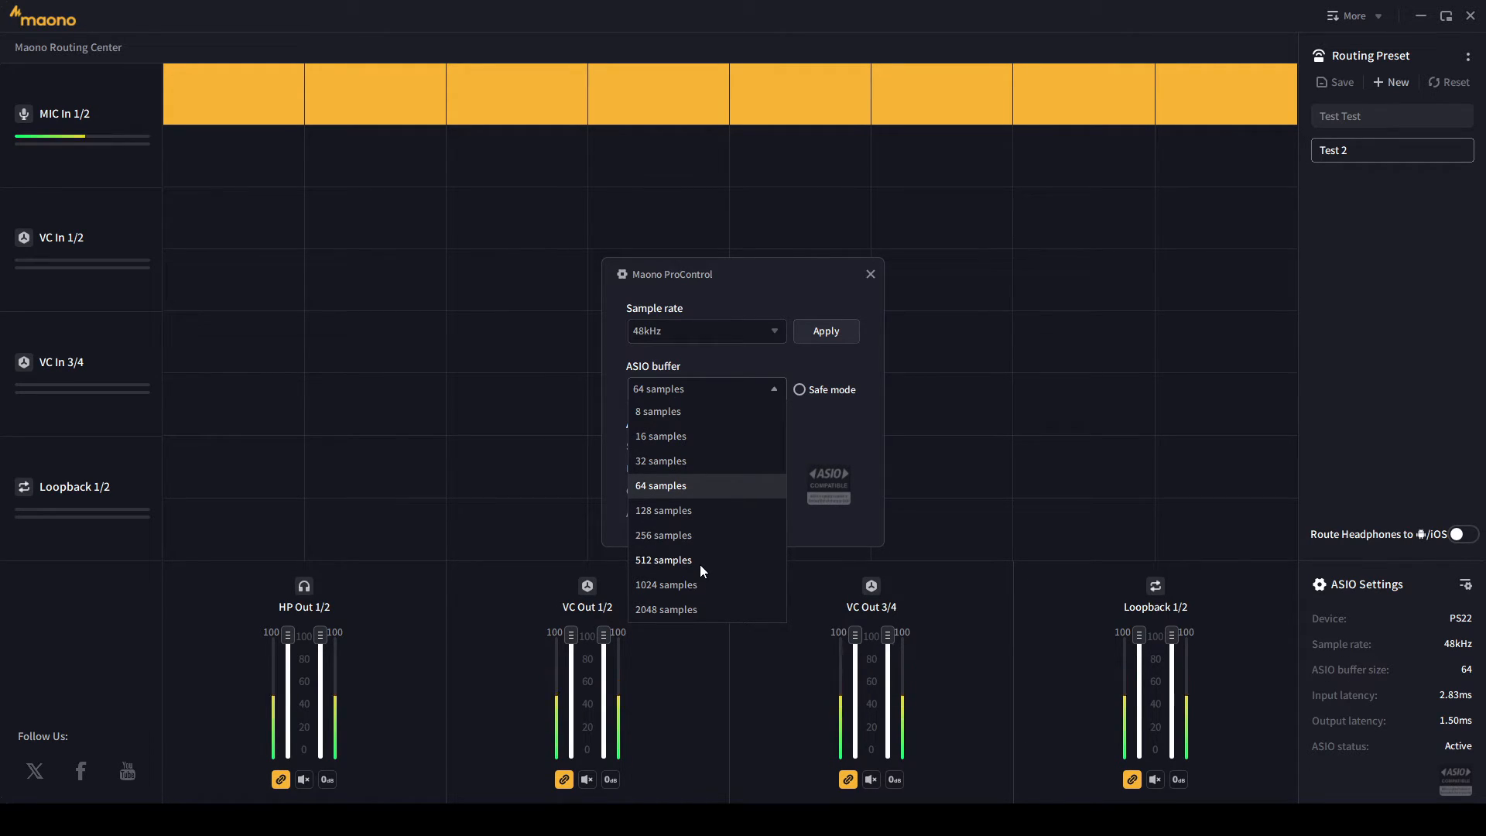
pyautogui.click(843, 423)
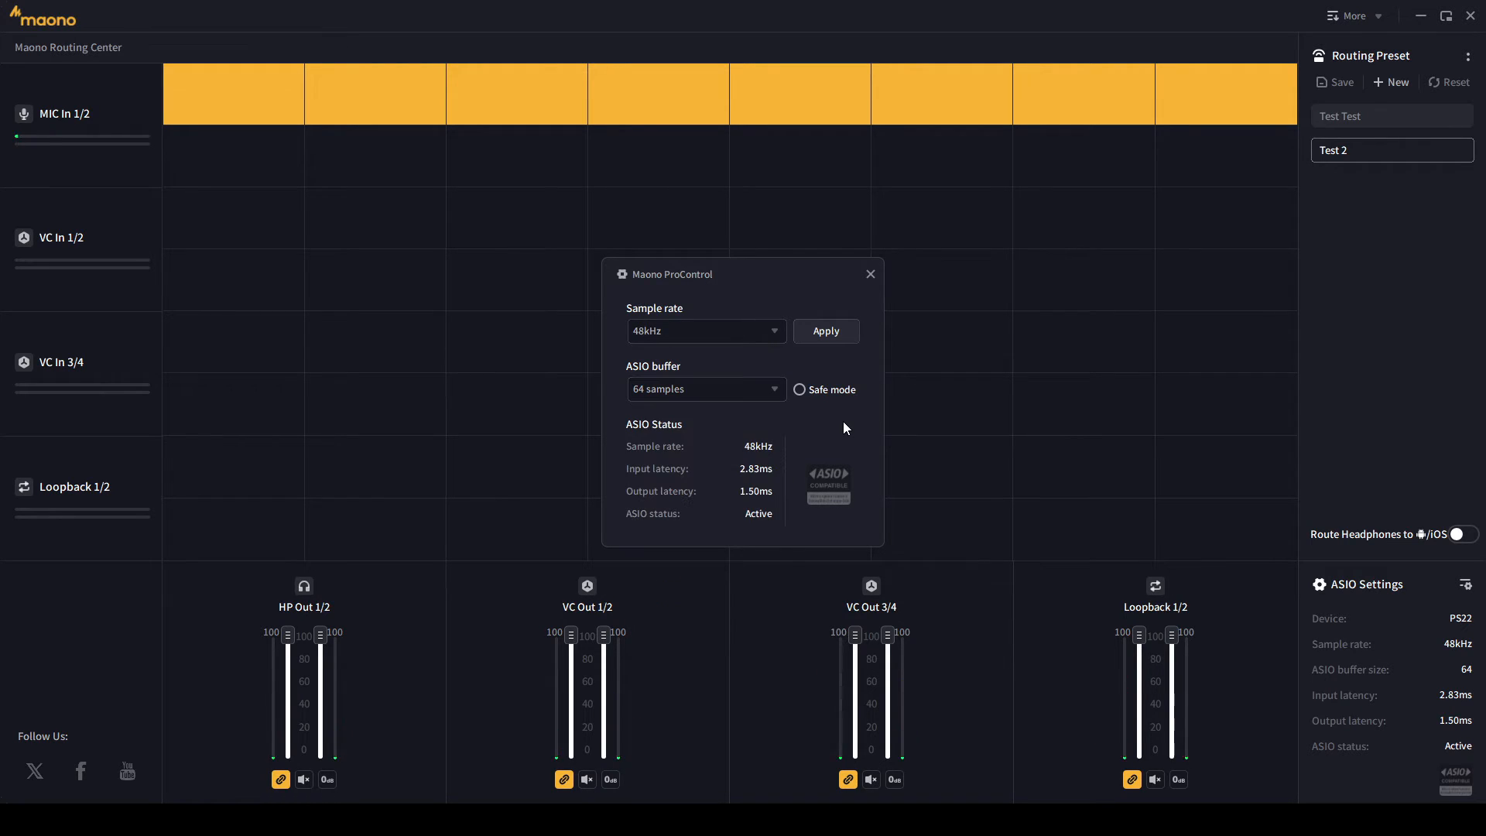
pyautogui.click(805, 389)
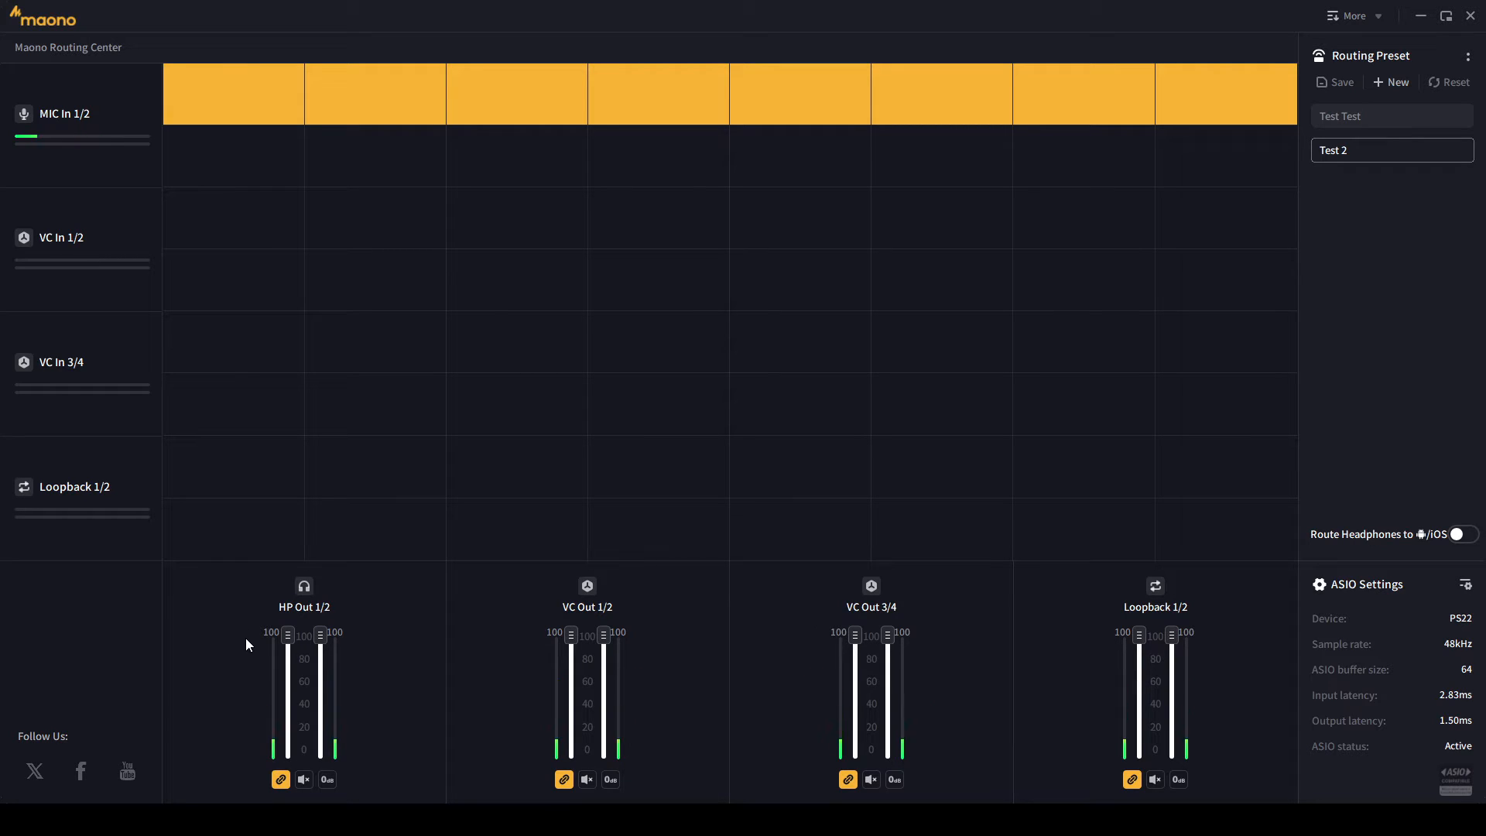
# - Adjust the HP Out 1/2 fader levels, testing the left and right channels linked and unlinked
pyautogui.moveTo(287, 634)
pyautogui.mouseDown()
pyautogui.moveTo(280, 662)
pyautogui.moveTo(286, 619)
pyautogui.mouseUp()
pyautogui.click(280, 779)
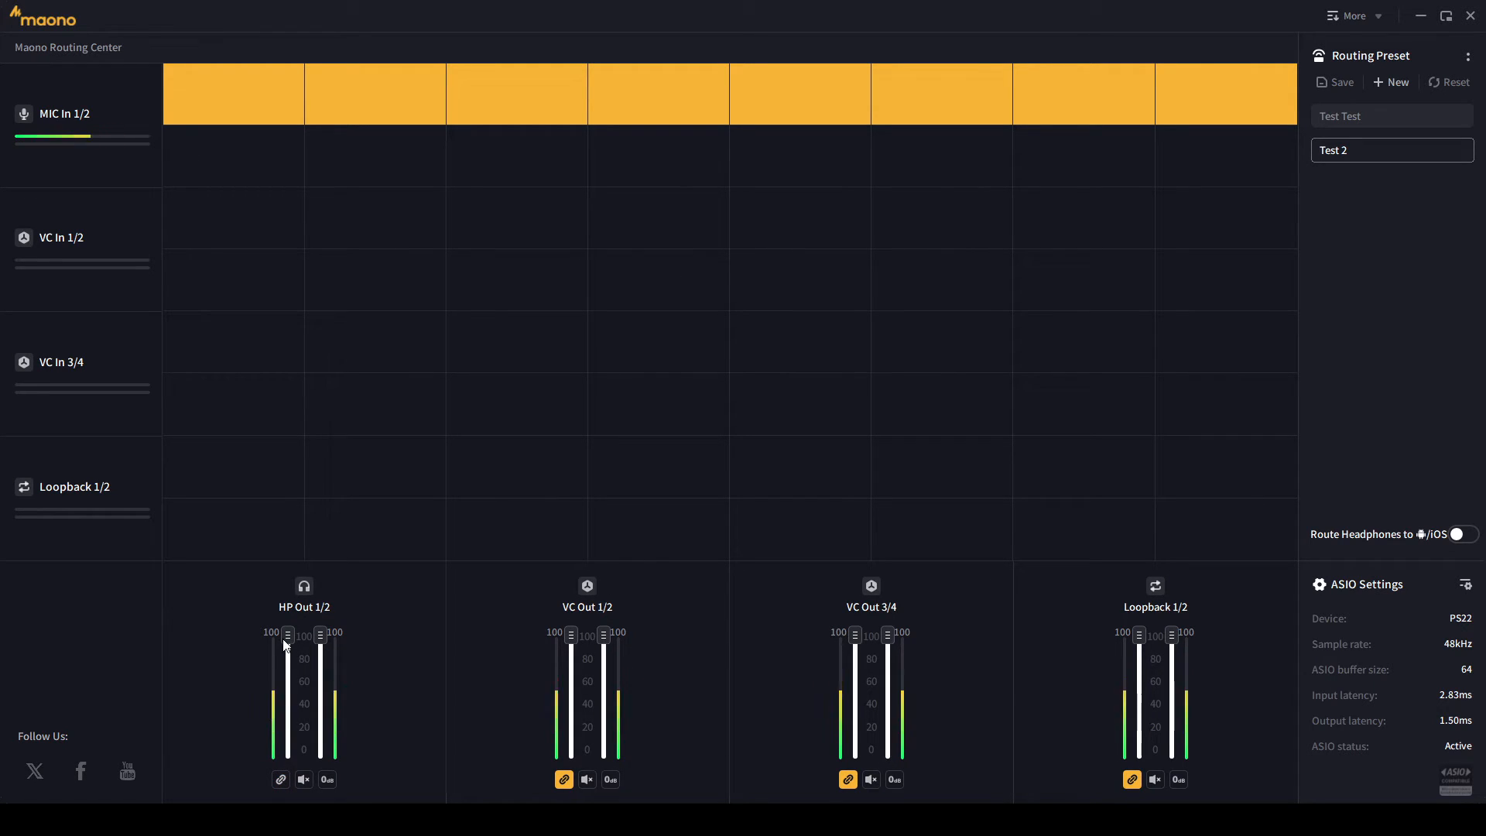
pyautogui.moveTo(288, 635); pyautogui.dragTo(280, 692)
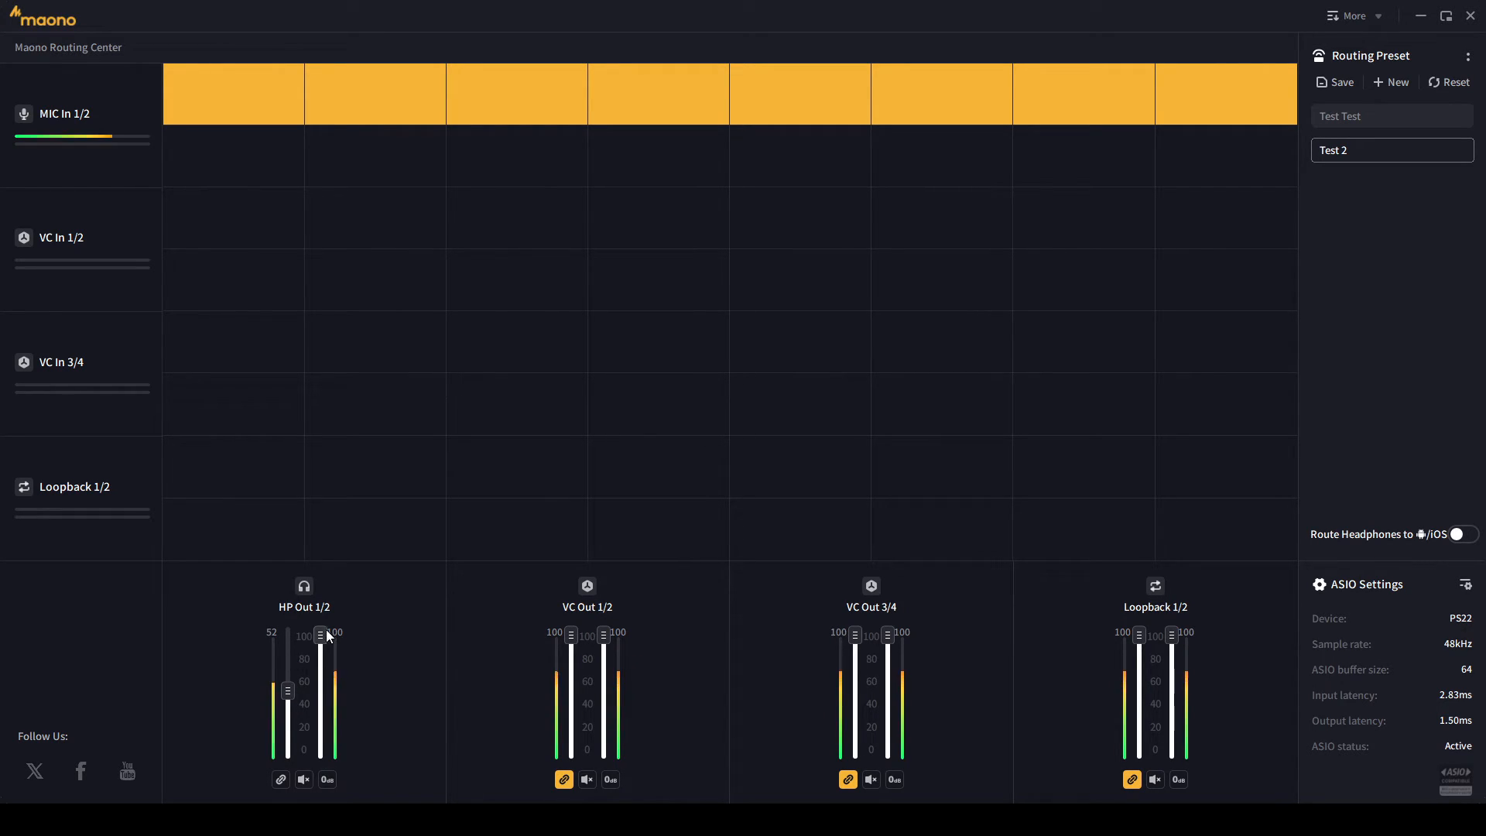
pyautogui.moveTo(321, 633); pyautogui.dragTo(284, 639)
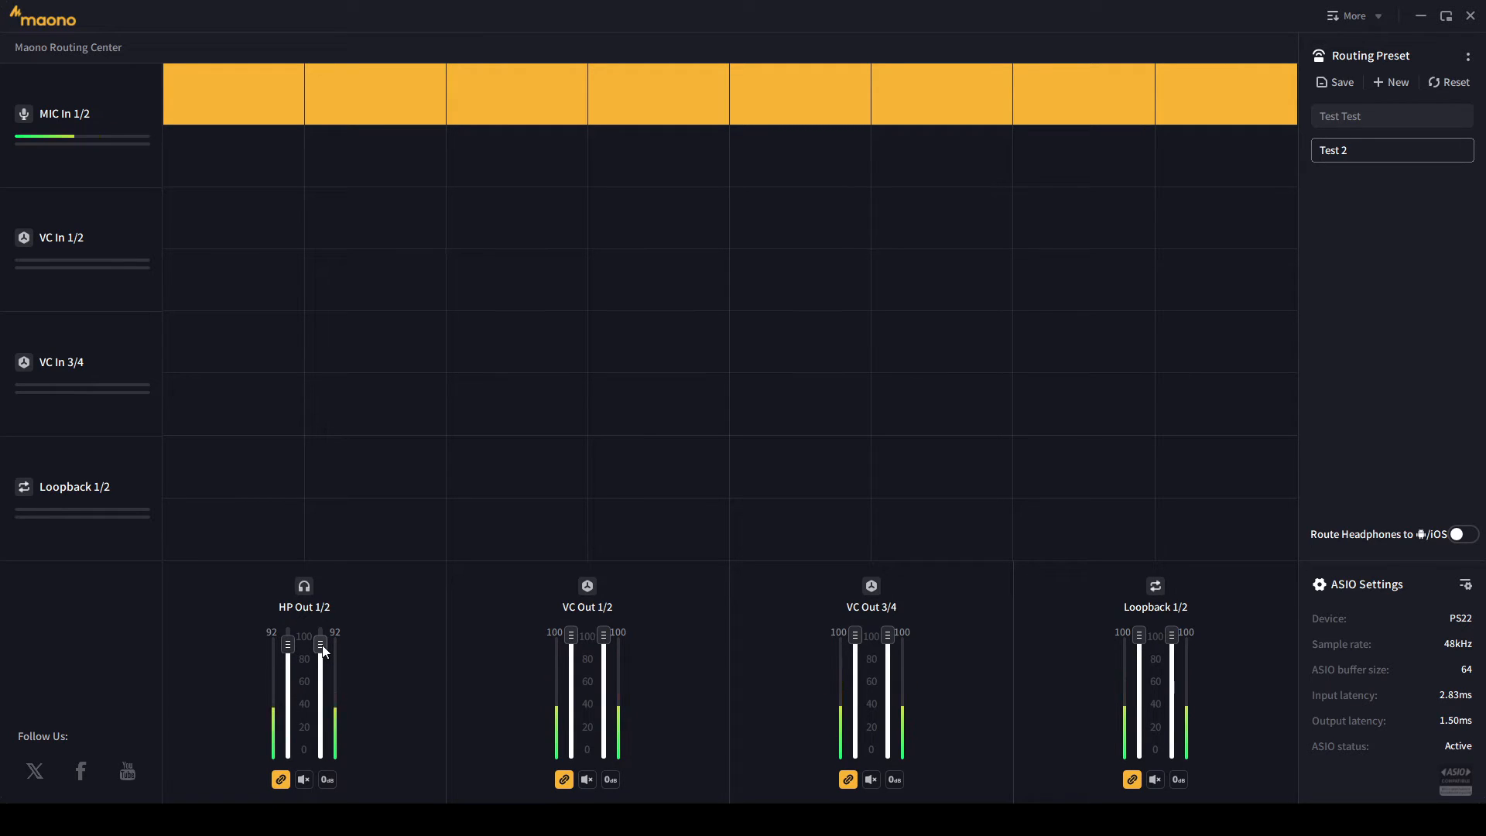
pyautogui.click(280, 778)
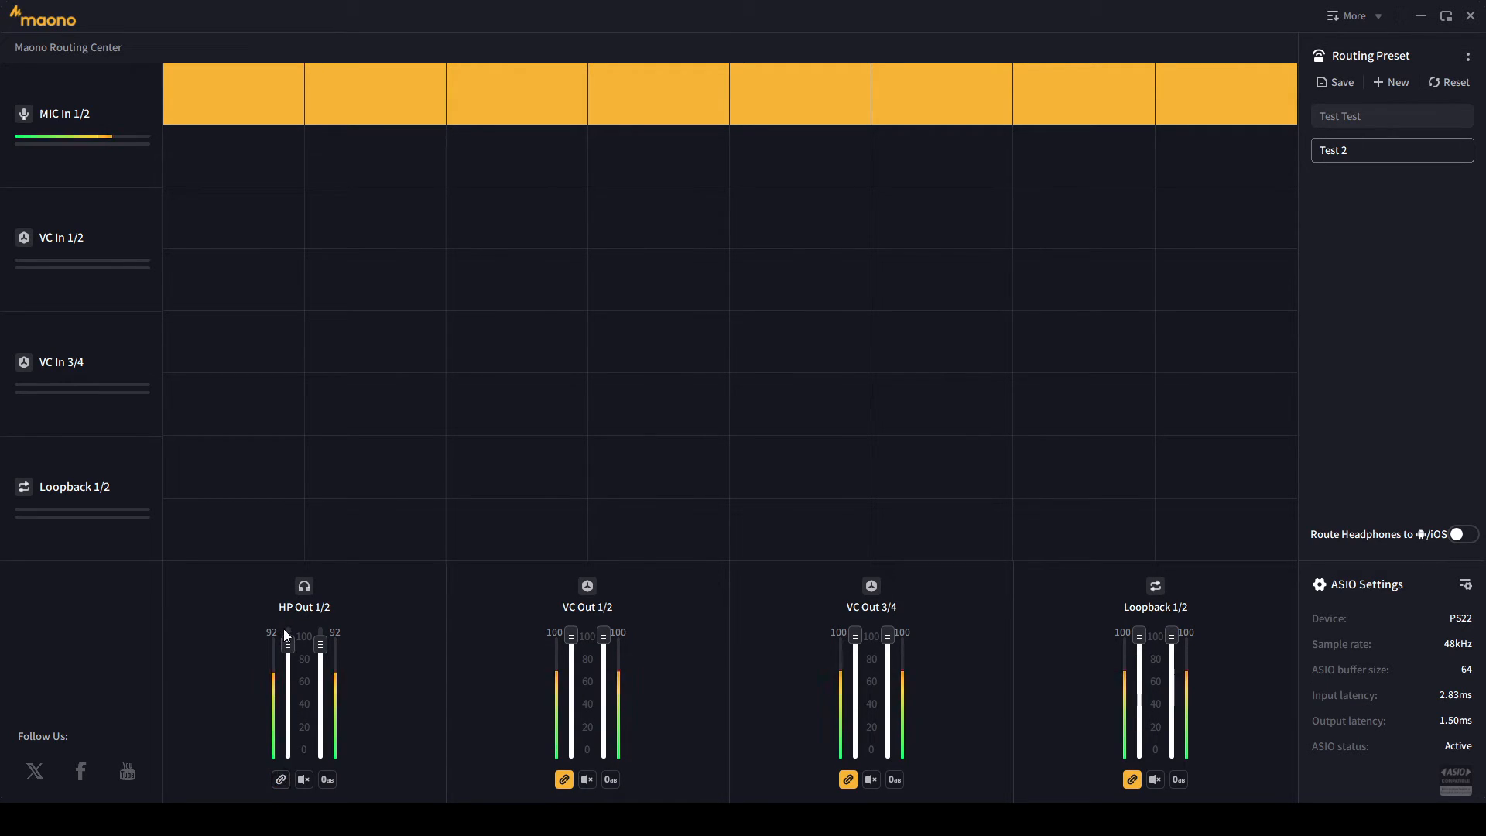
pyautogui.moveTo(288, 643); pyautogui.dragTo(284, 718)
pyautogui.click(283, 778)
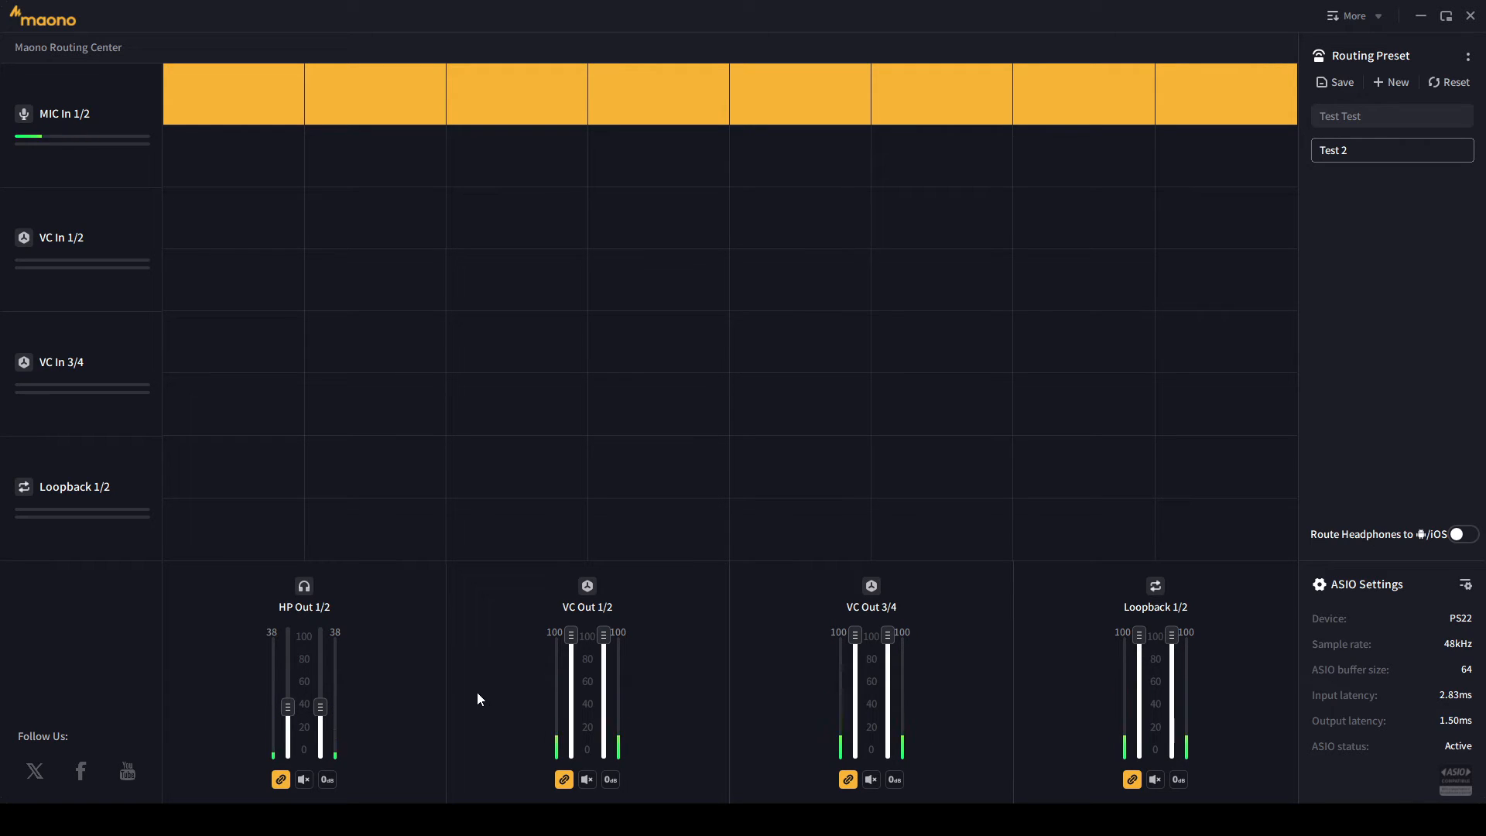
# - Reset HP Out 1/2 to 0dB, link both channels, and toggle mute on then off
pyautogui.click(328, 780)
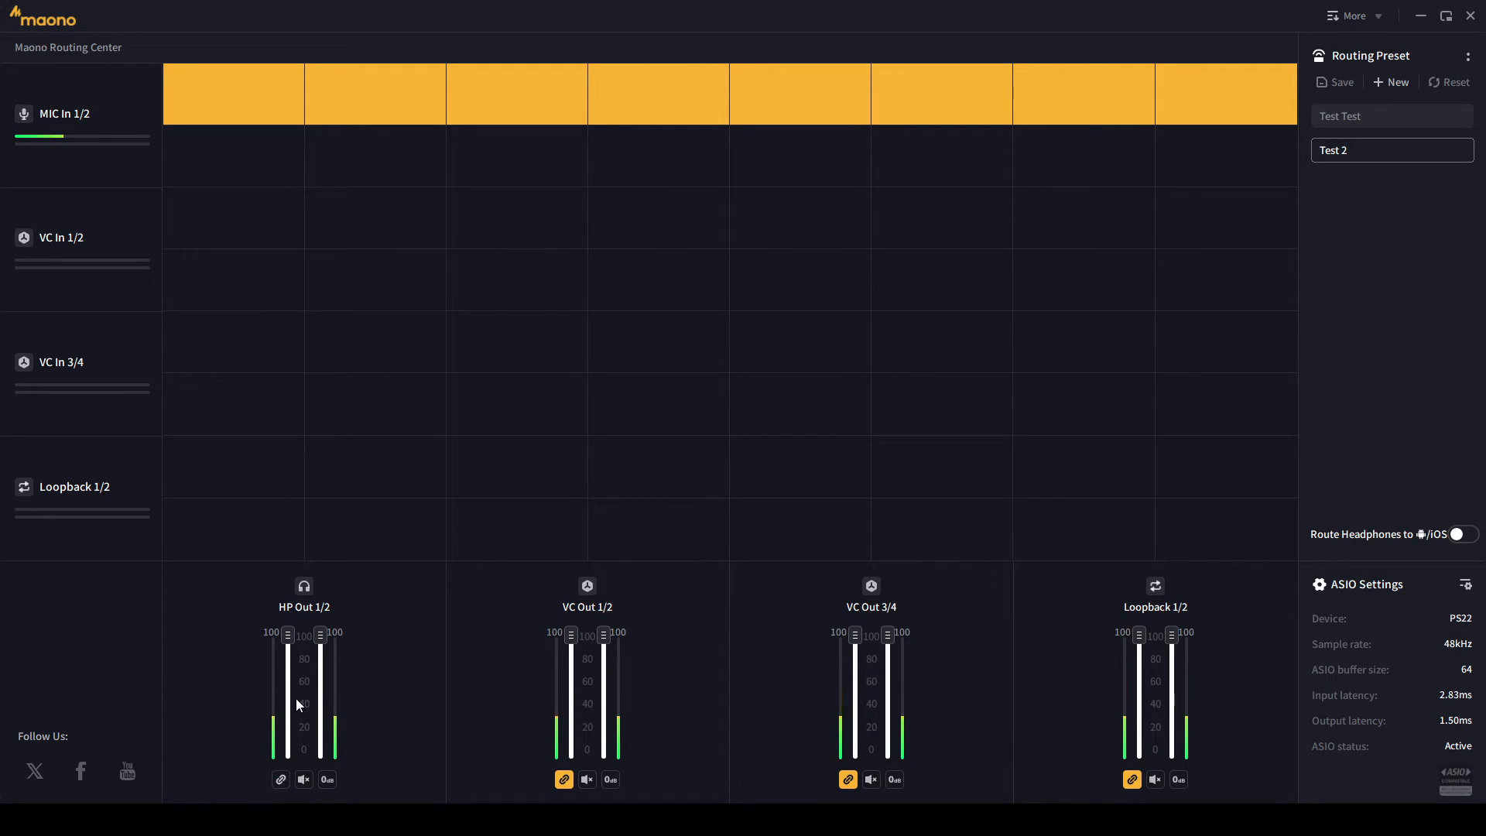
pyautogui.moveTo(287, 636); pyautogui.dragTo(323, 716)
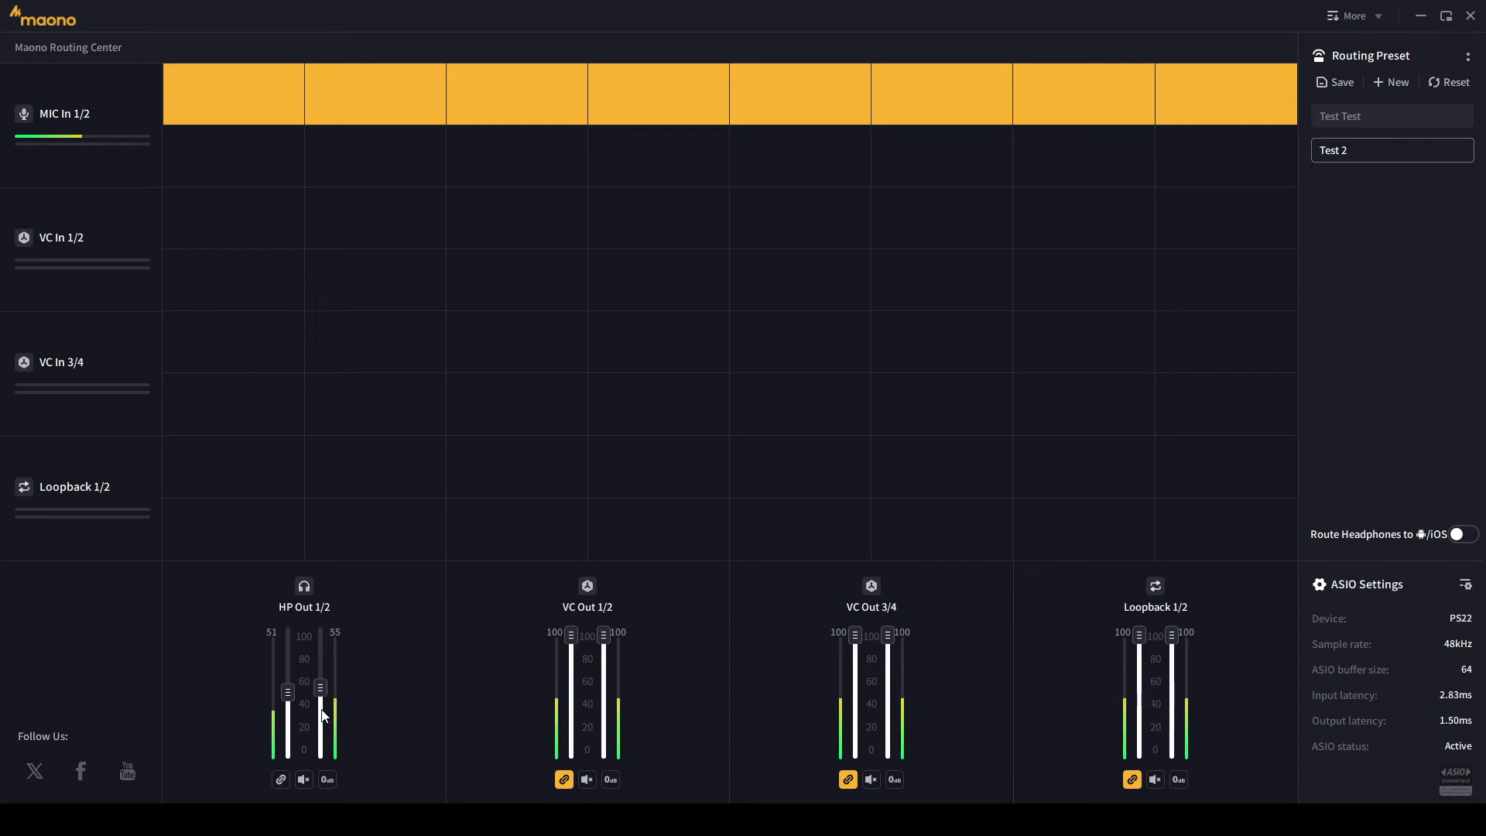
pyautogui.click(329, 781)
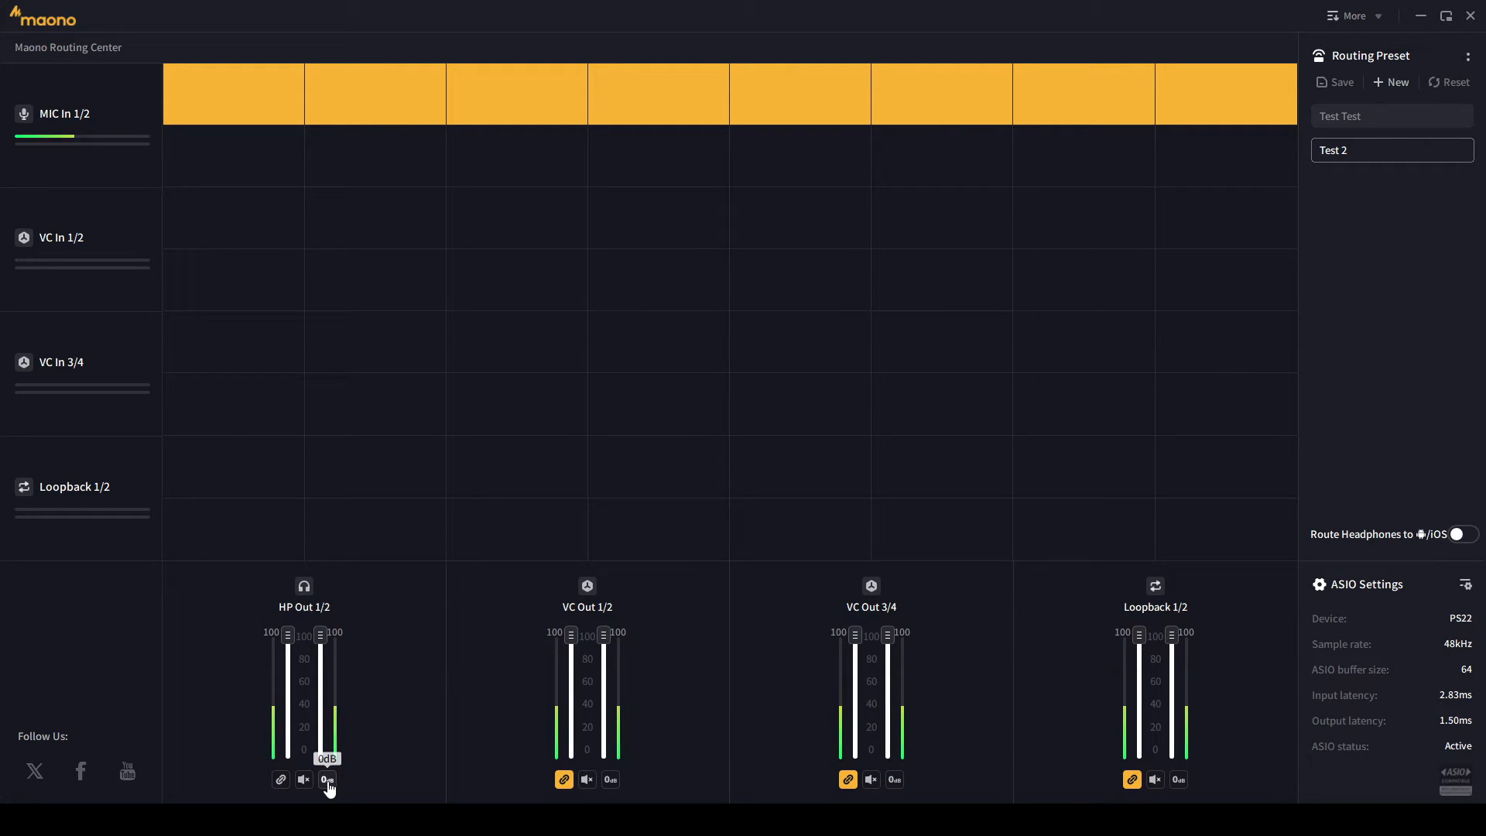
pyautogui.click(282, 781)
pyautogui.click(302, 780)
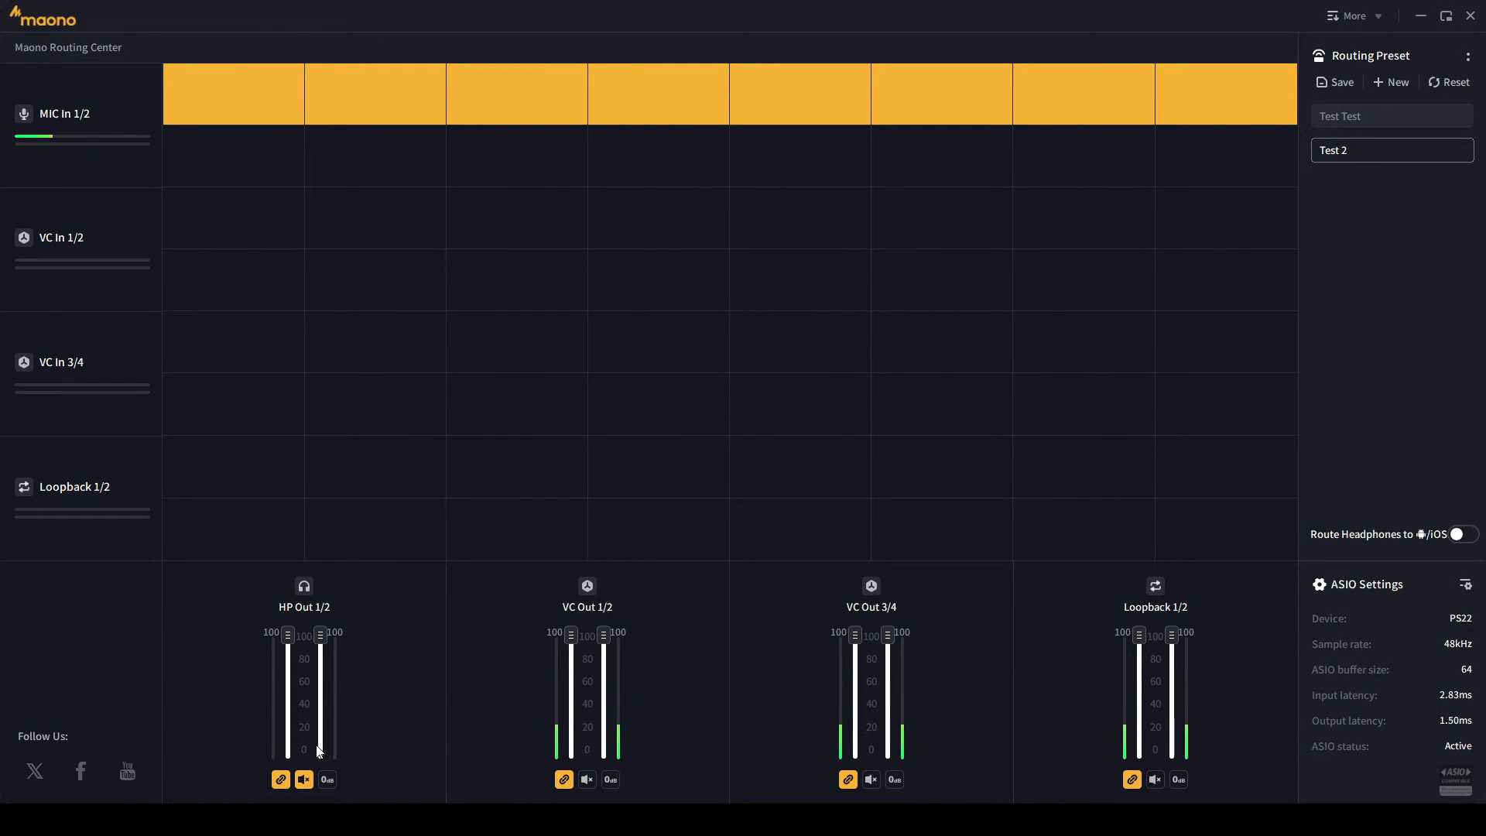
pyautogui.click(304, 779)
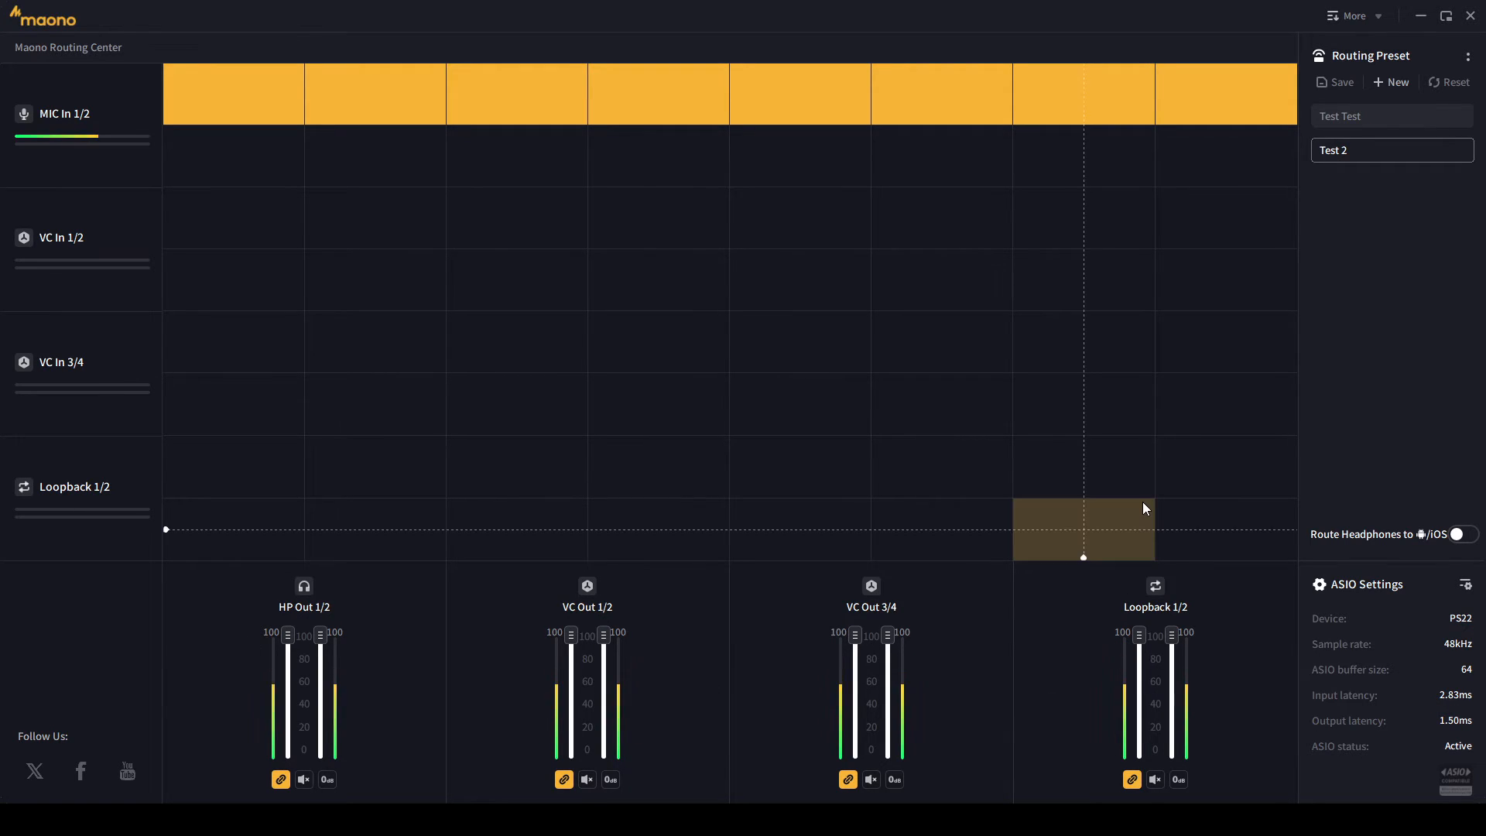
# - Shrink the Maono window, clear Settings and Spotify away, and open OBS's add-source list
pyautogui.click(1448, 21)
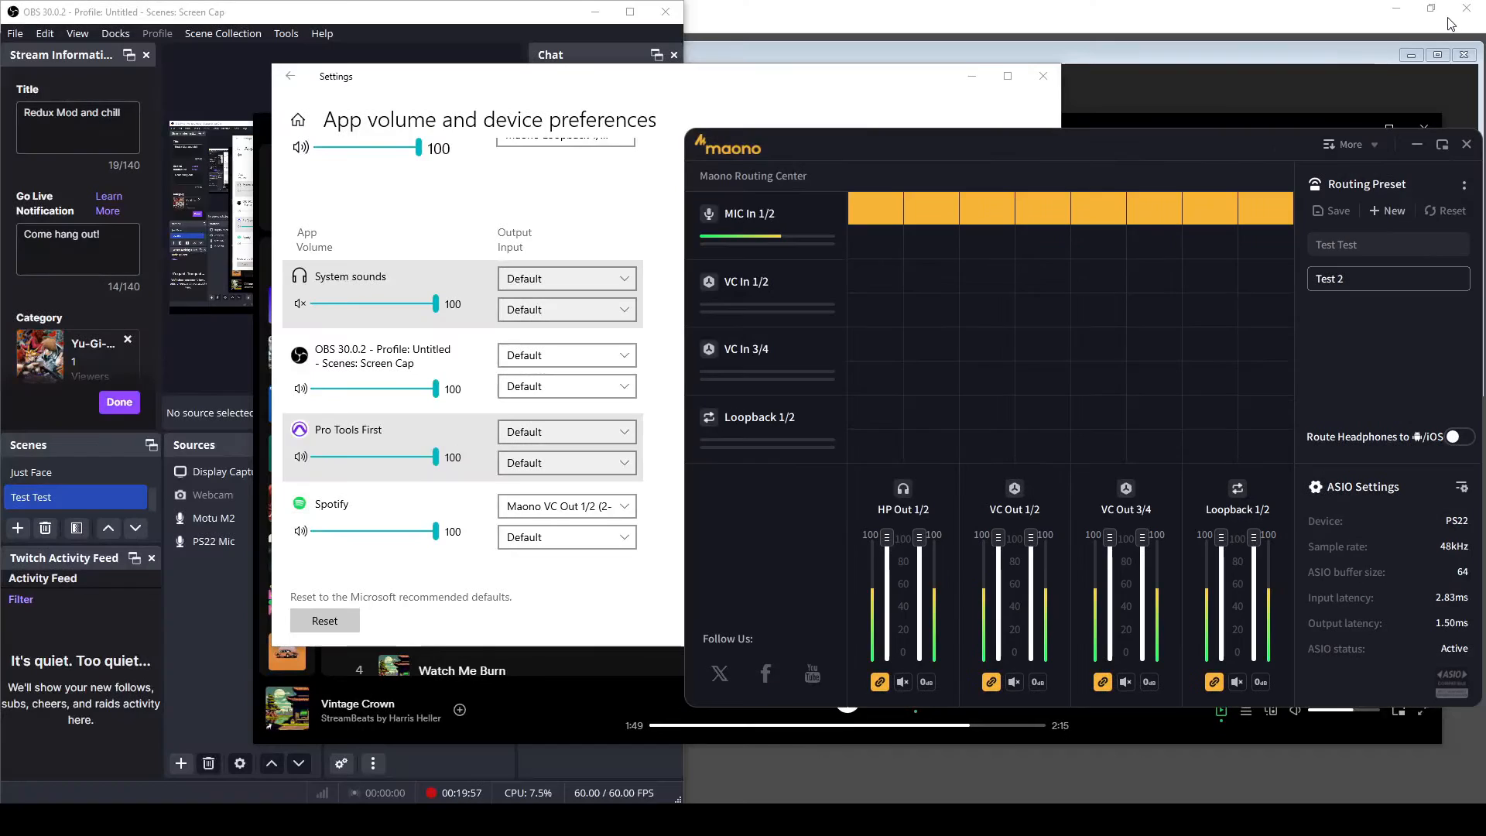
pyautogui.click(971, 75)
pyautogui.click(636, 126)
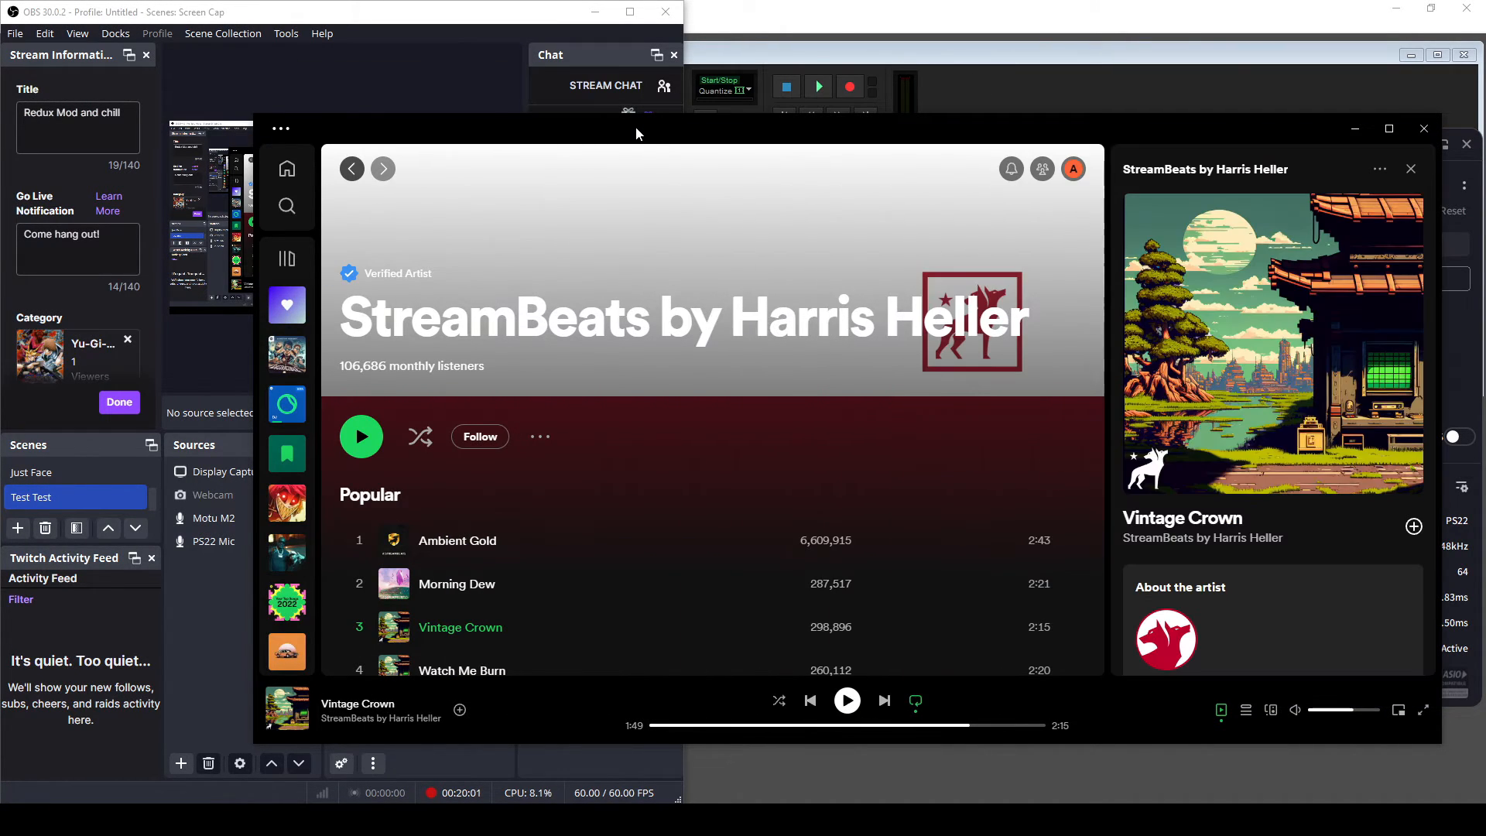
pyautogui.click(1356, 128)
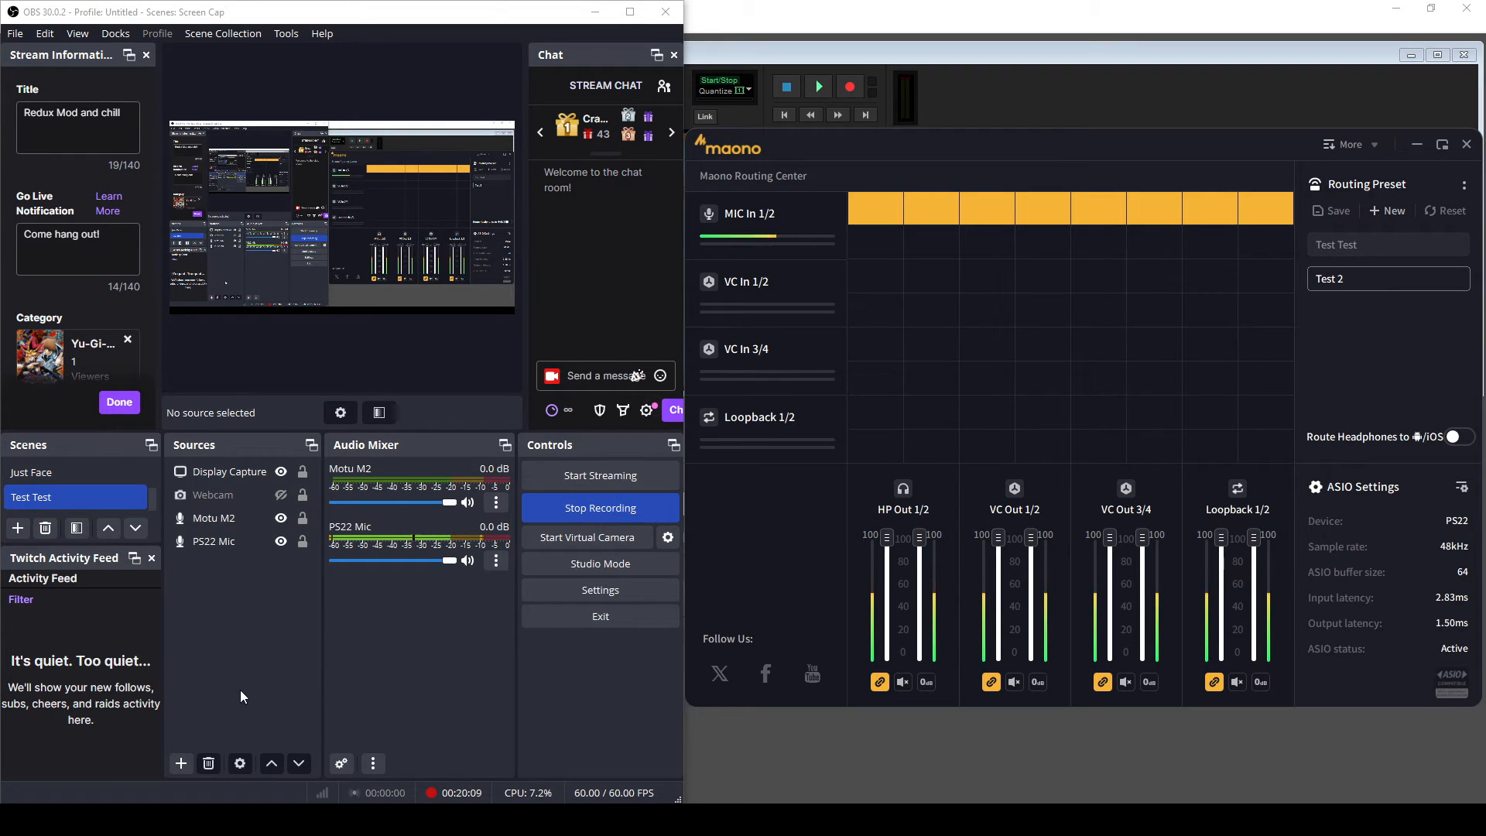
pyautogui.click(184, 764)
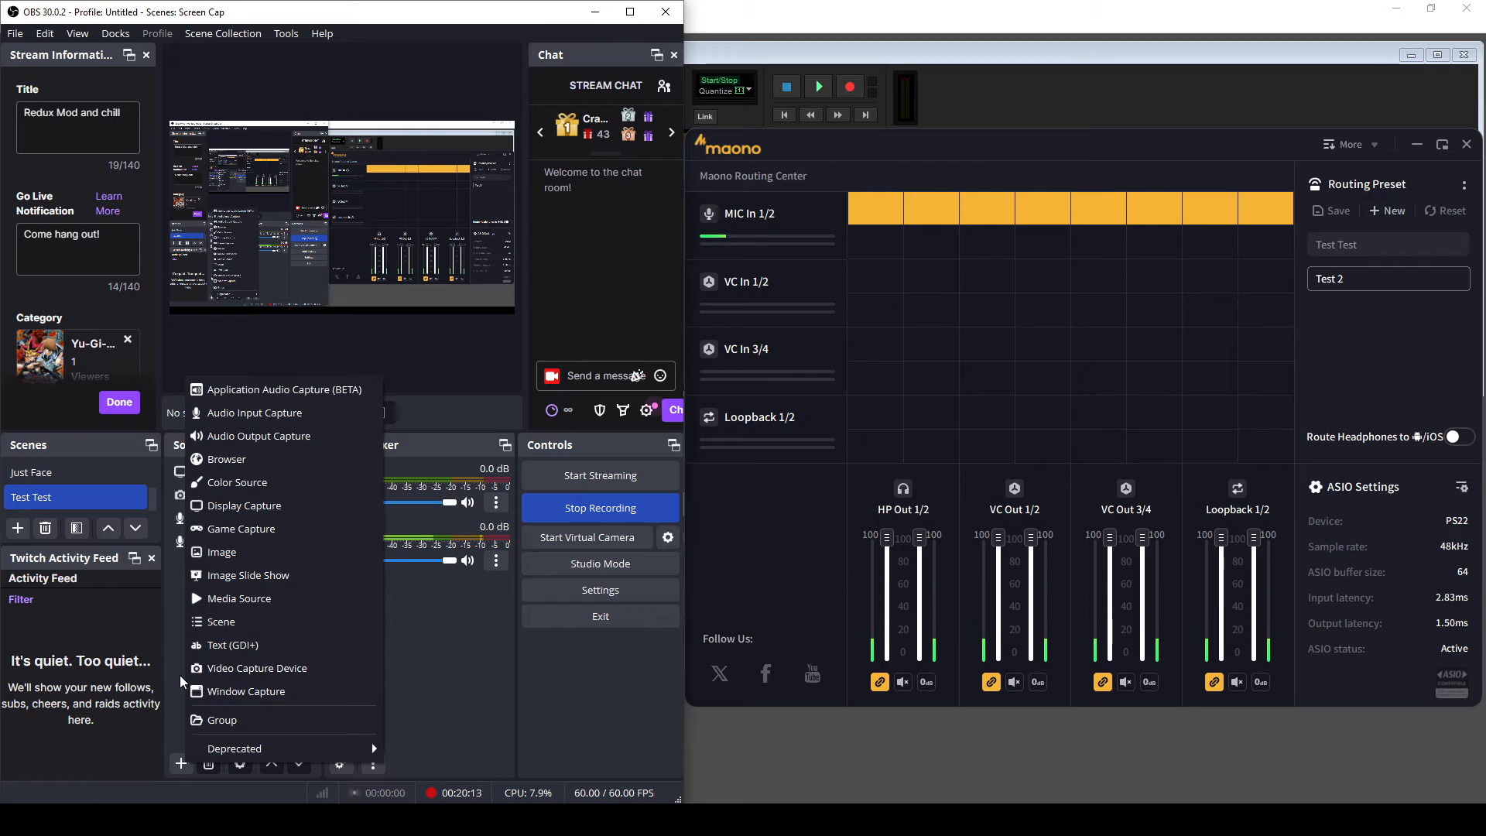
# - Add an Audio Output Capture 2 source capturing the Maono HP Out 1/2 device
pyautogui.click(311, 438)
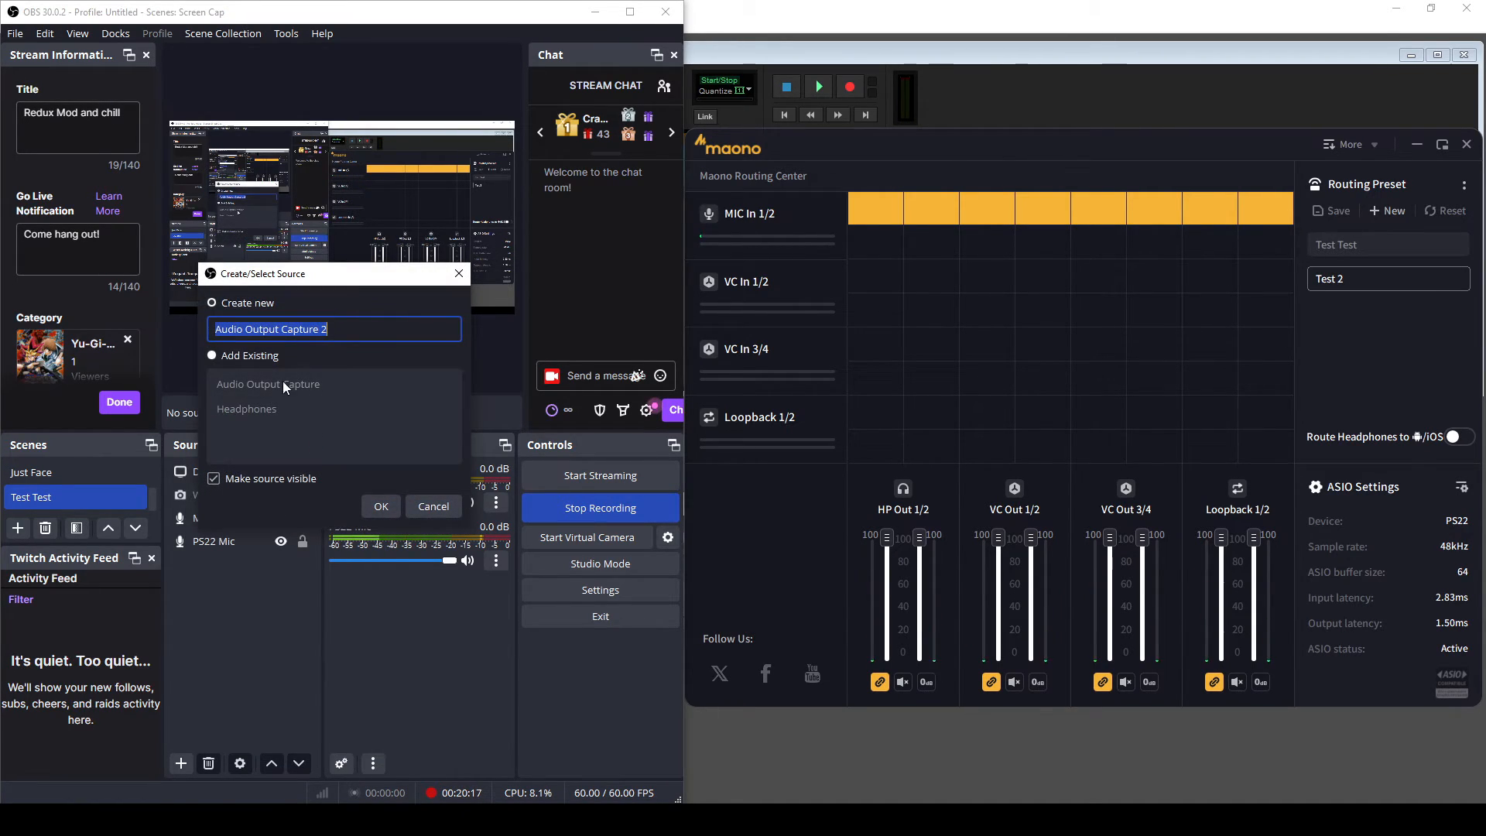
pyautogui.click(380, 507)
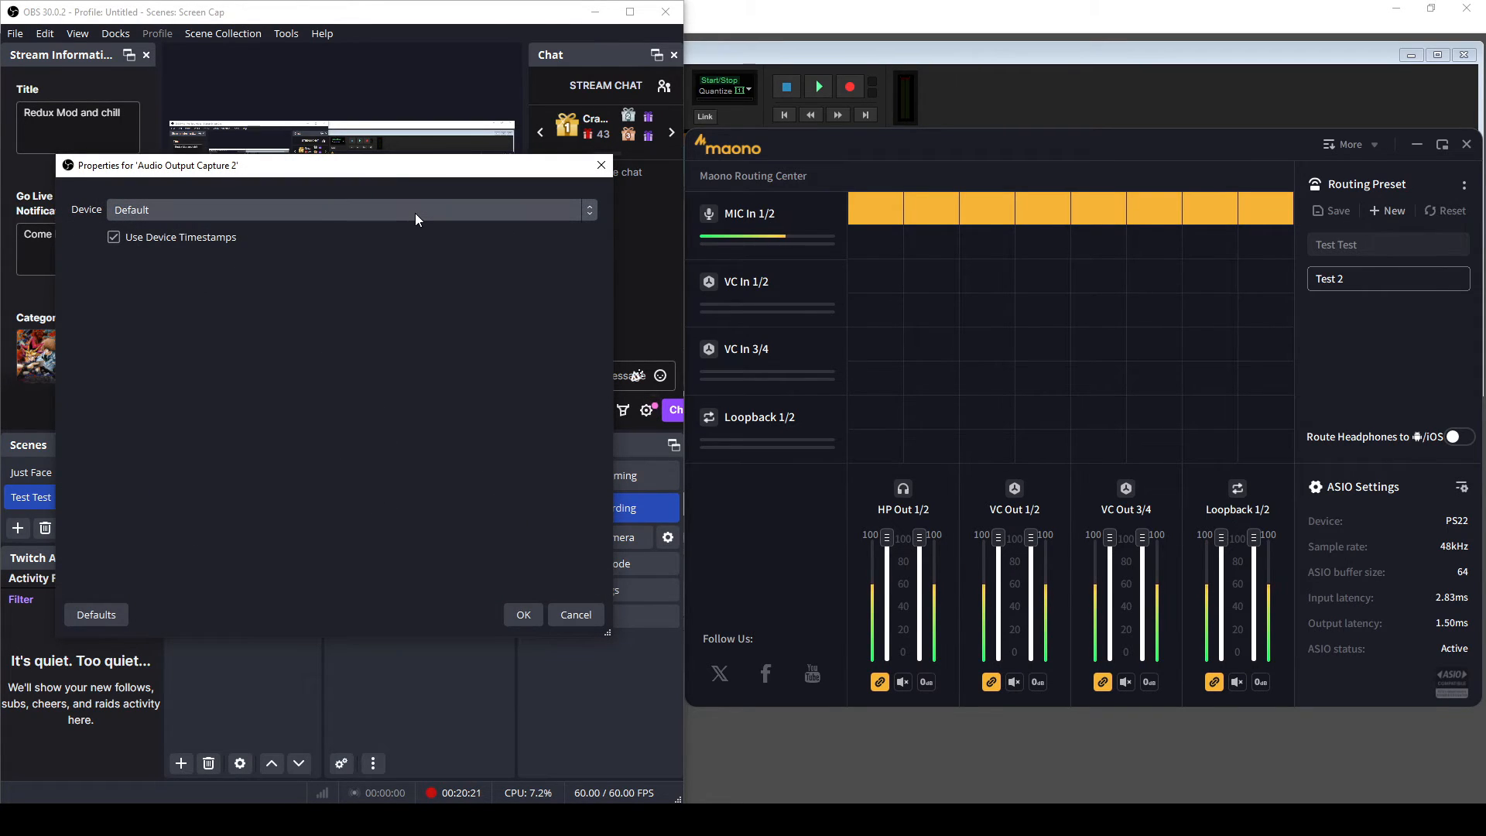
pyautogui.click(415, 213)
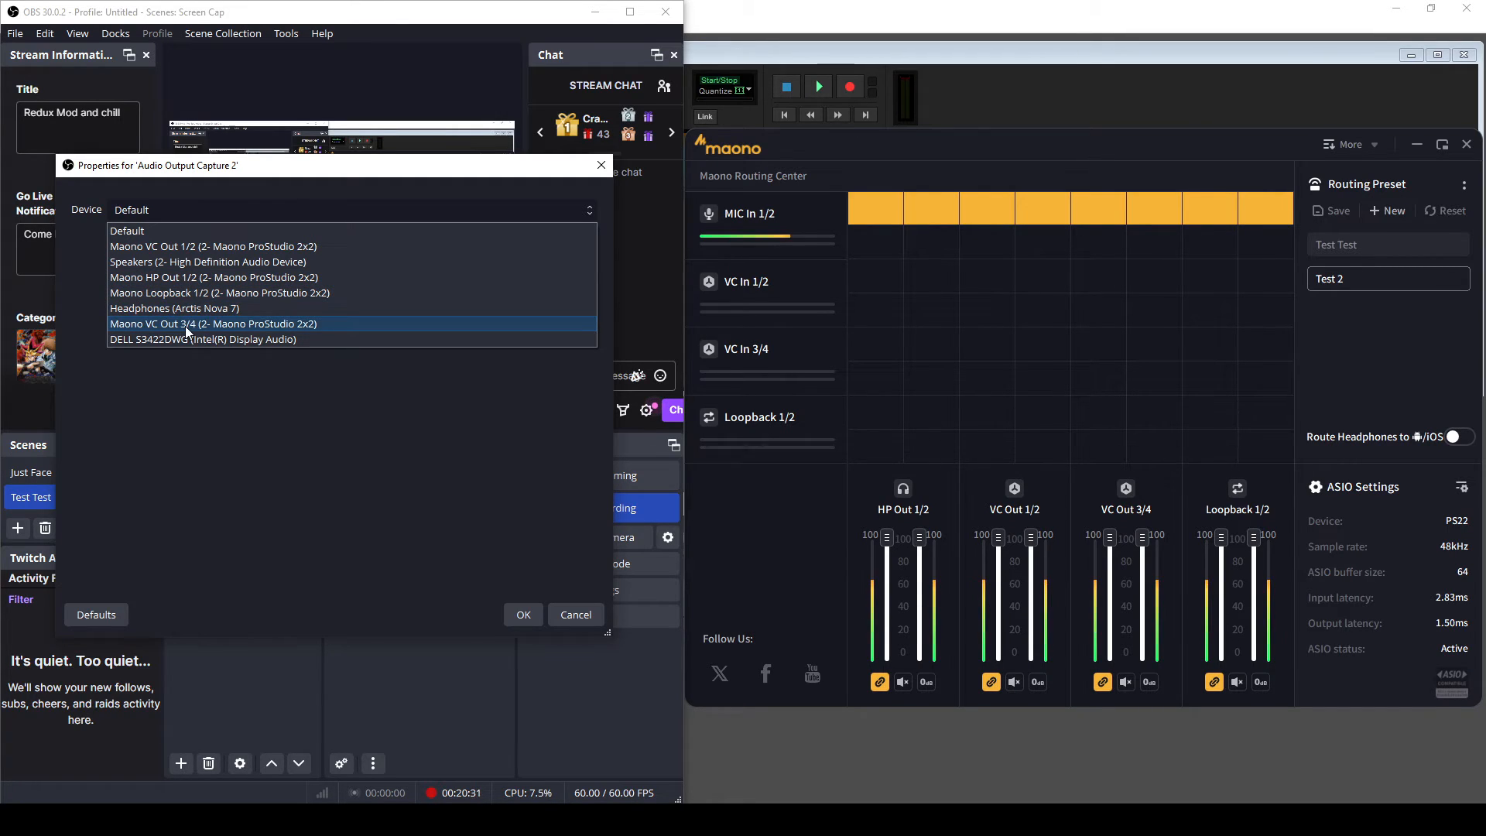
pyautogui.click(192, 280)
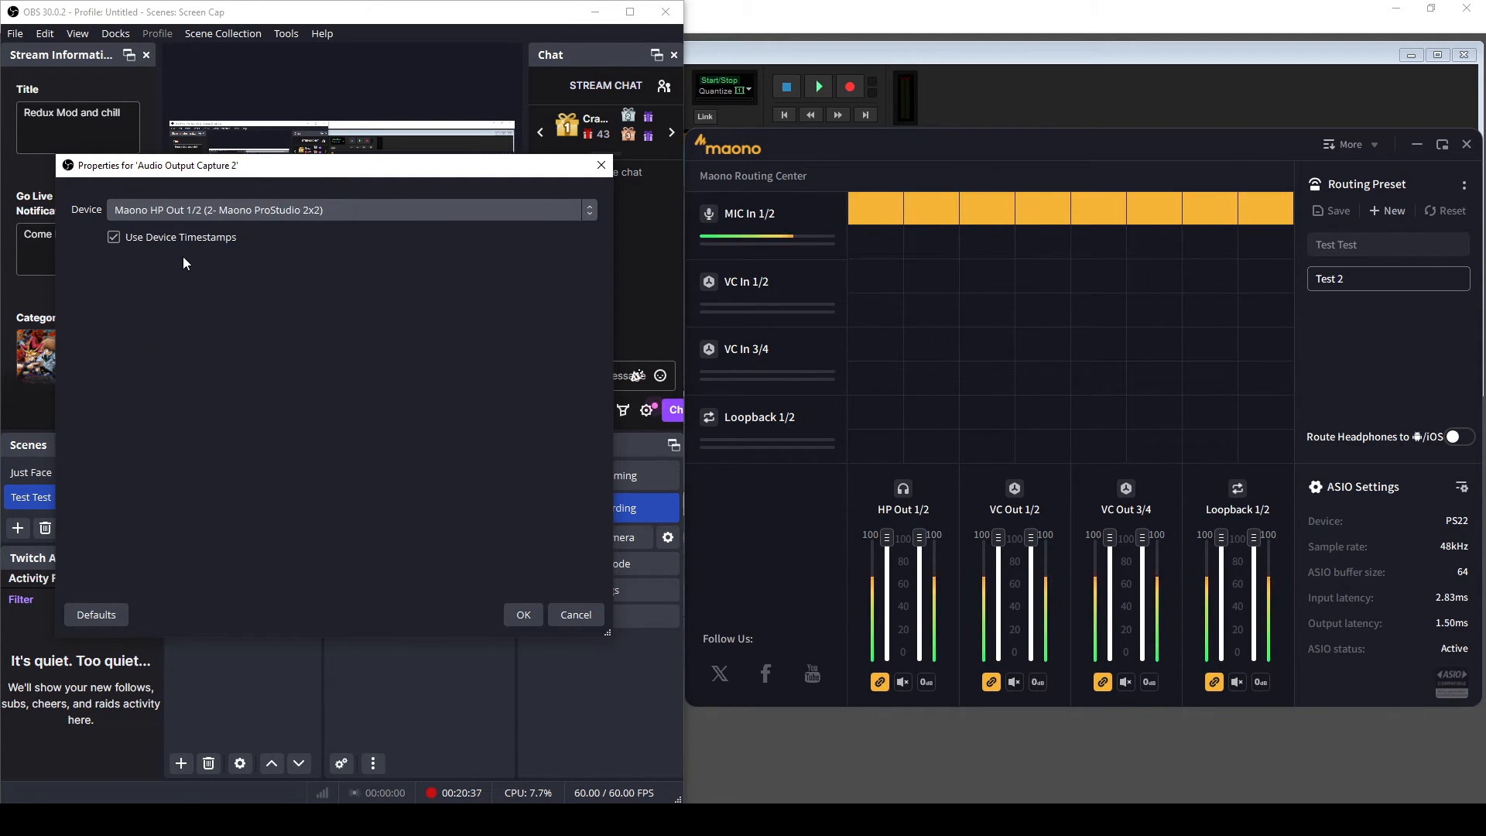
pyautogui.click(524, 614)
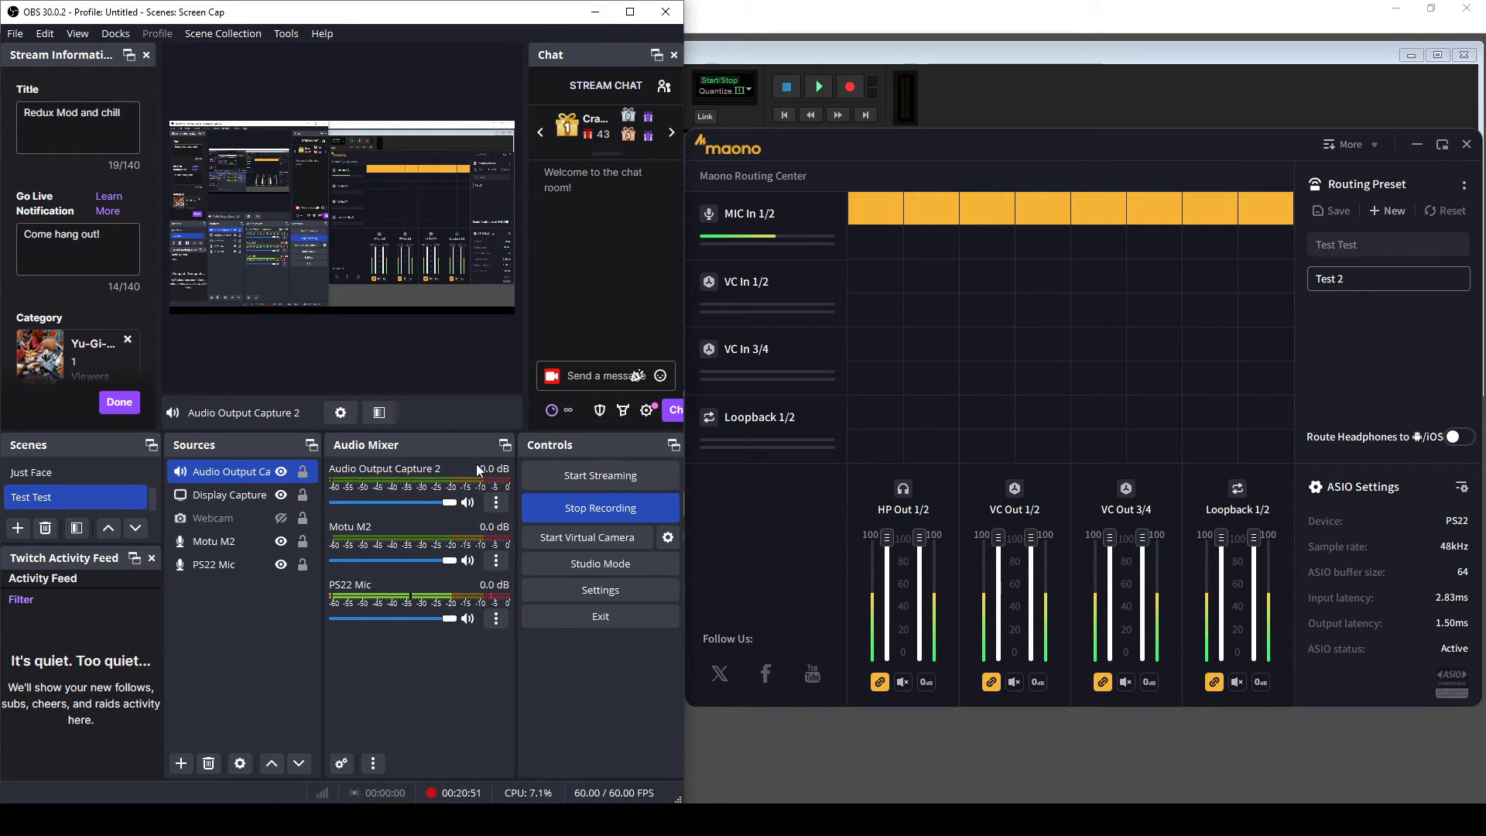
# - Switch Audio Output Capture 2's device to Maono VC Out 1/2 through its mixer properties
pyautogui.click(498, 509)
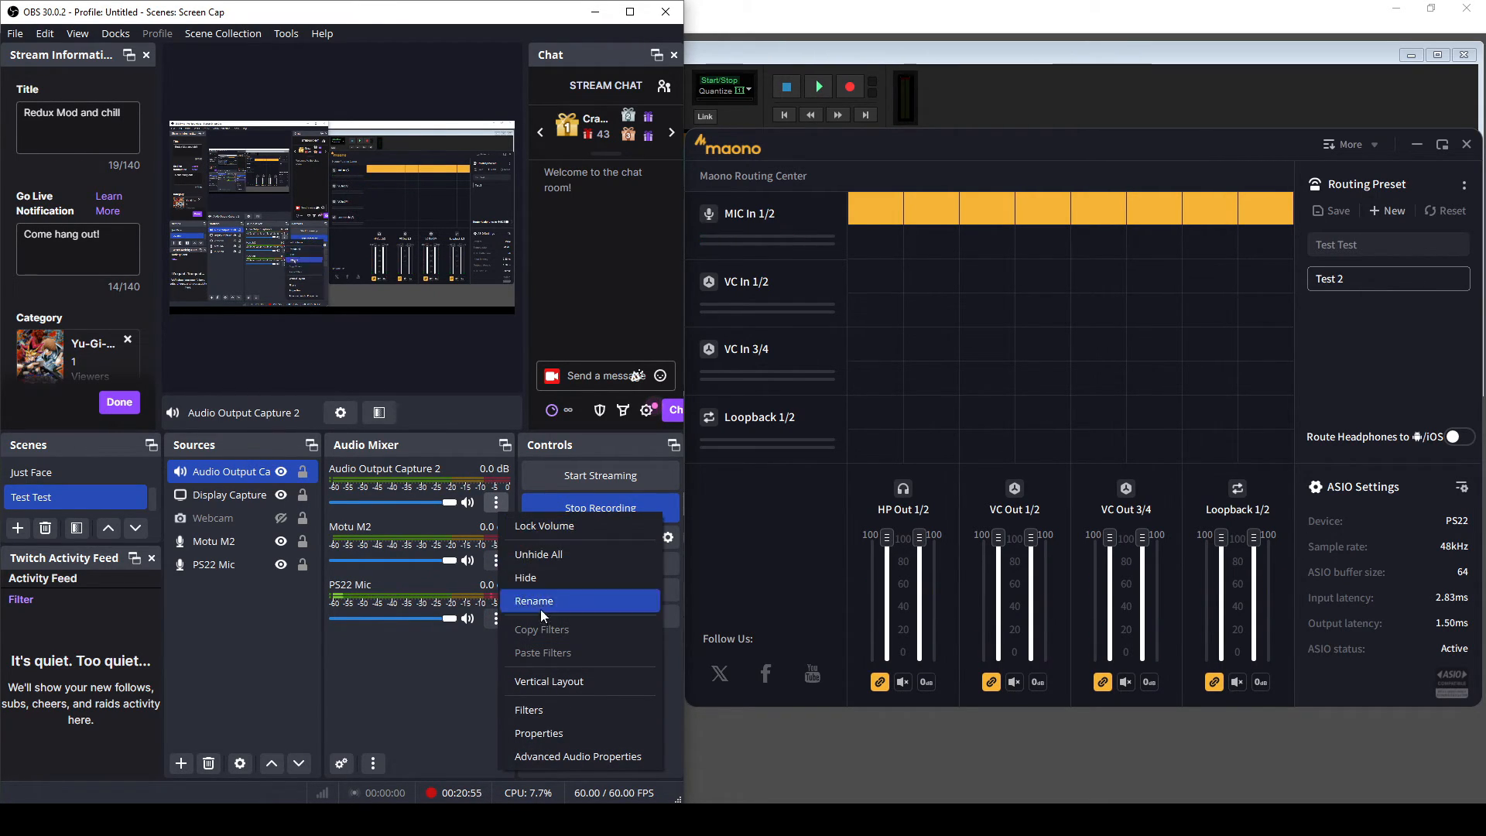
pyautogui.click(542, 733)
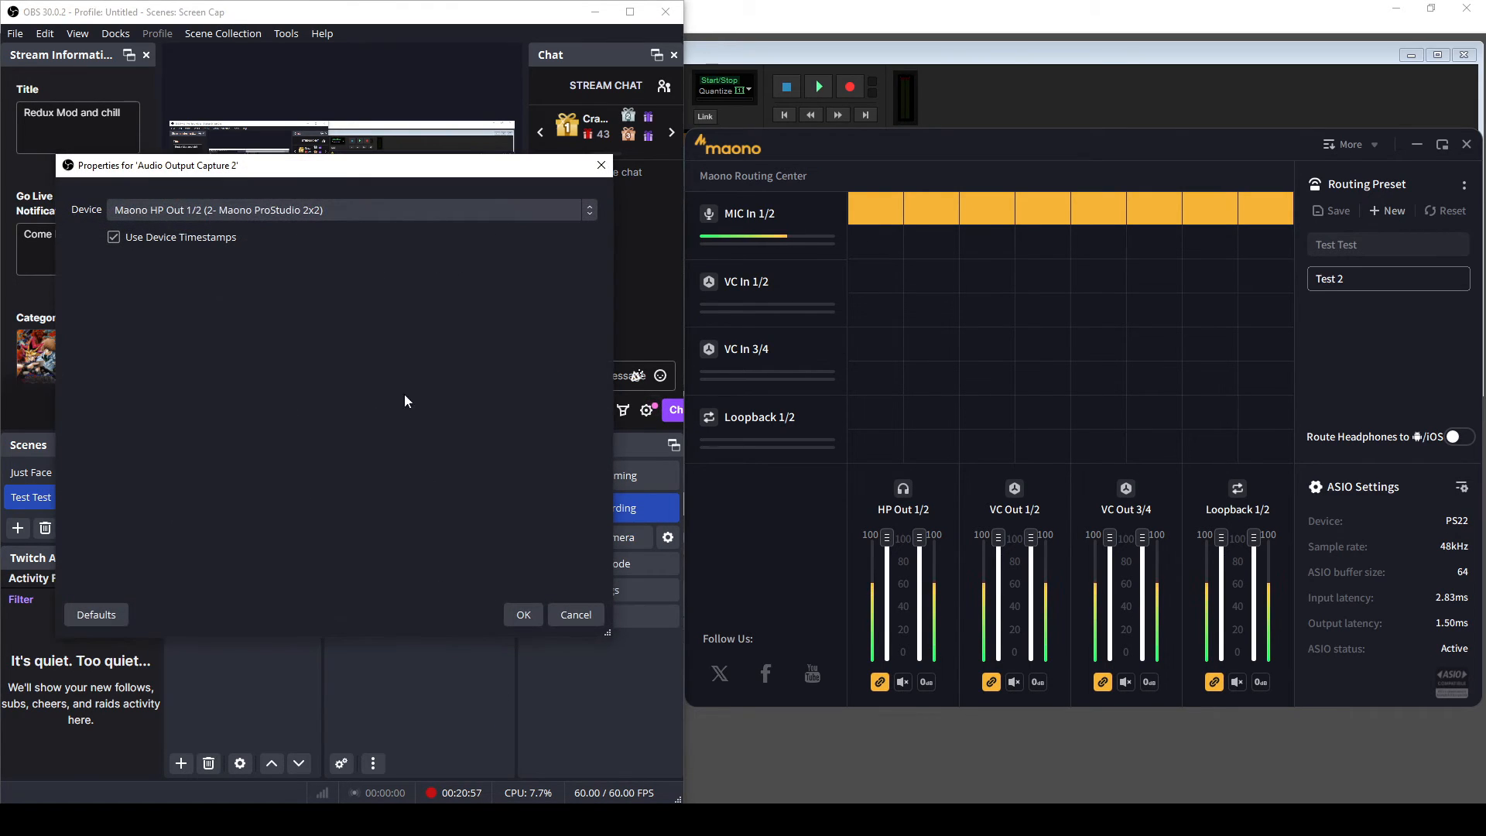
pyautogui.click(376, 216)
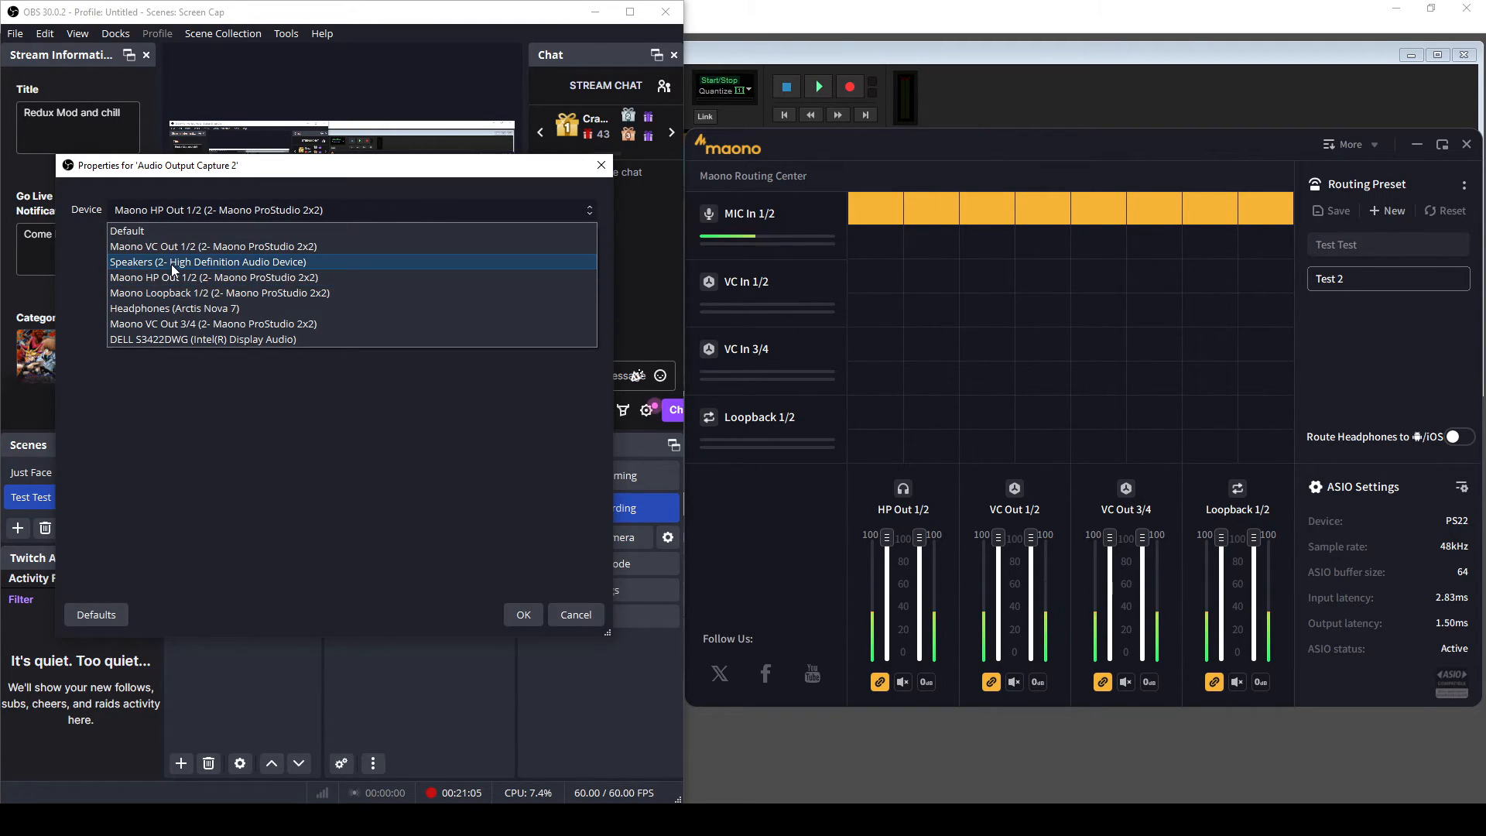
pyautogui.click(195, 247)
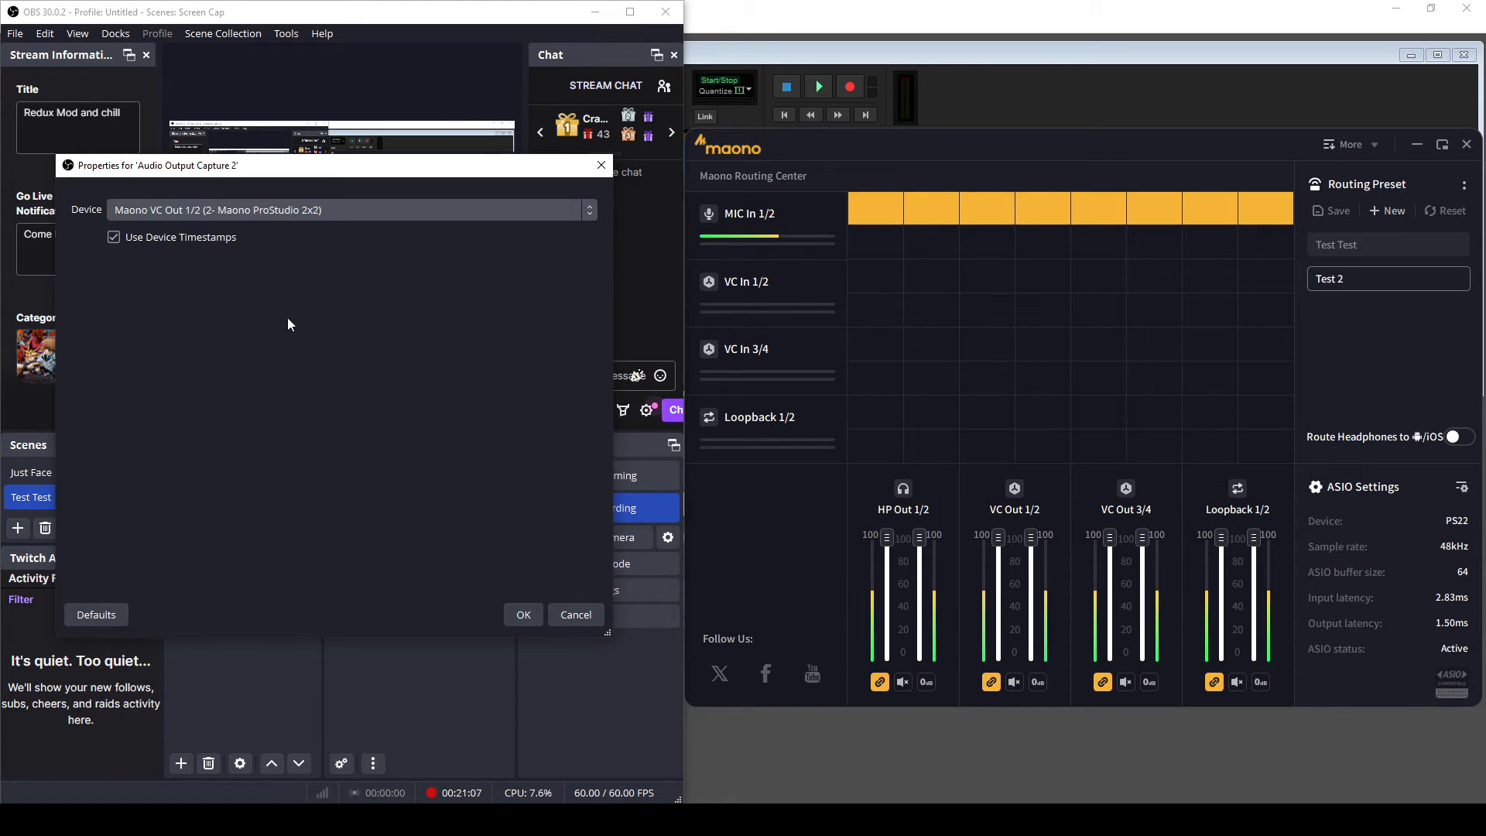
pyautogui.click(521, 614)
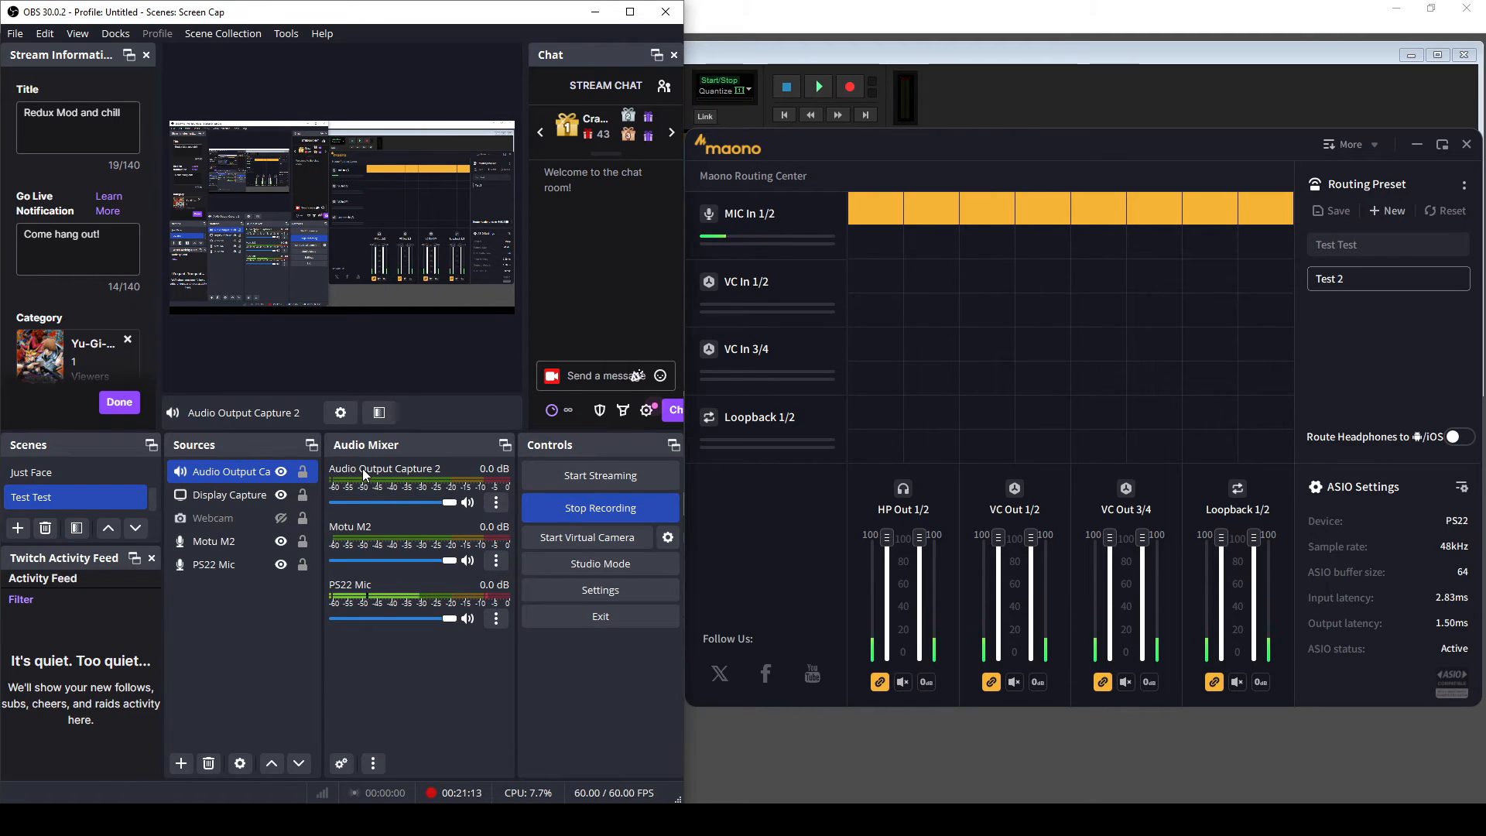
# - Create an Audio Input Capture on Maono MIC In 1/2, then mute it in the mixer
pyautogui.click(181, 763)
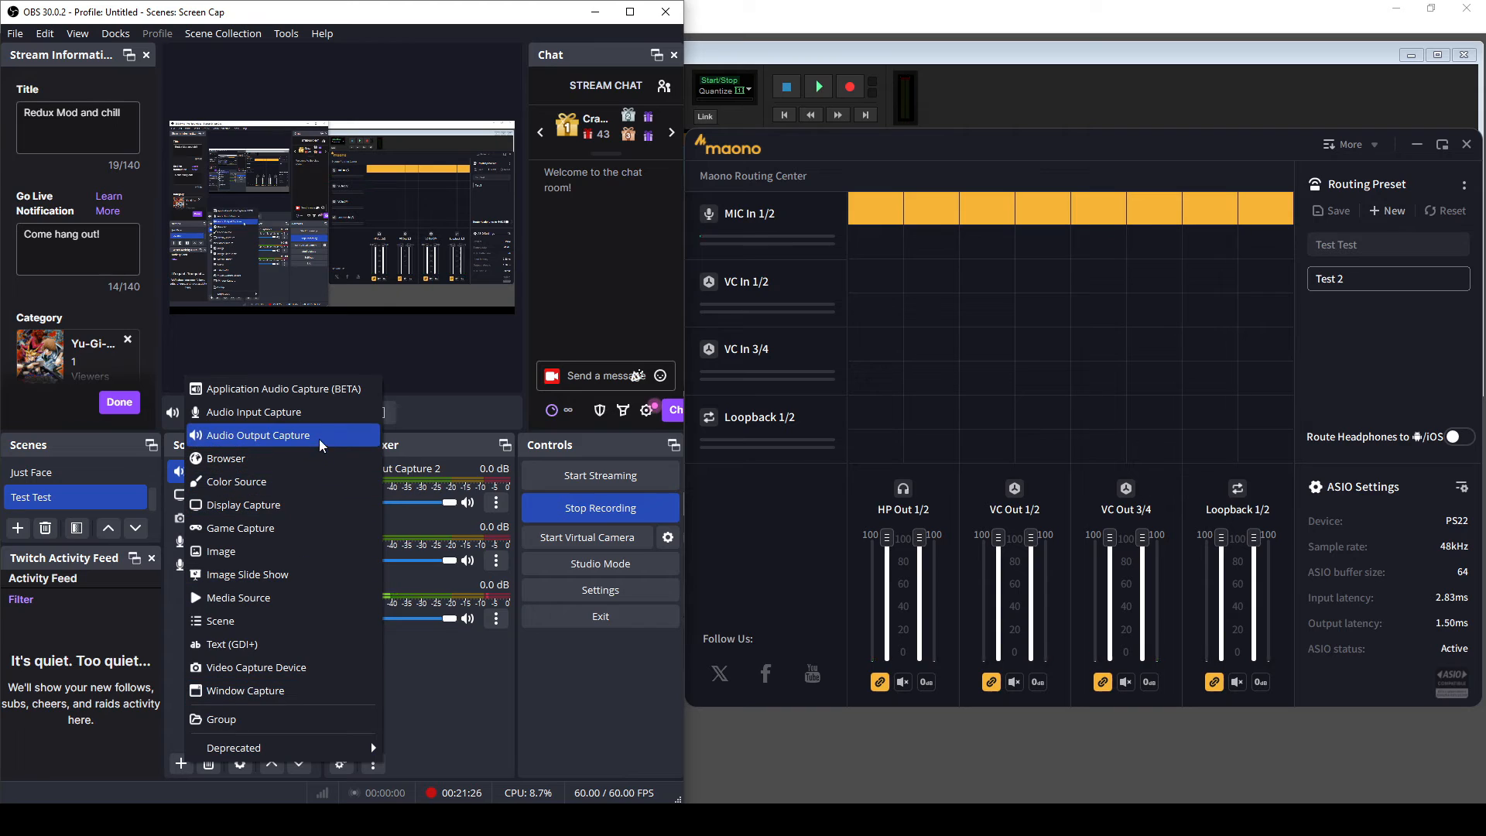
pyautogui.click(319, 416)
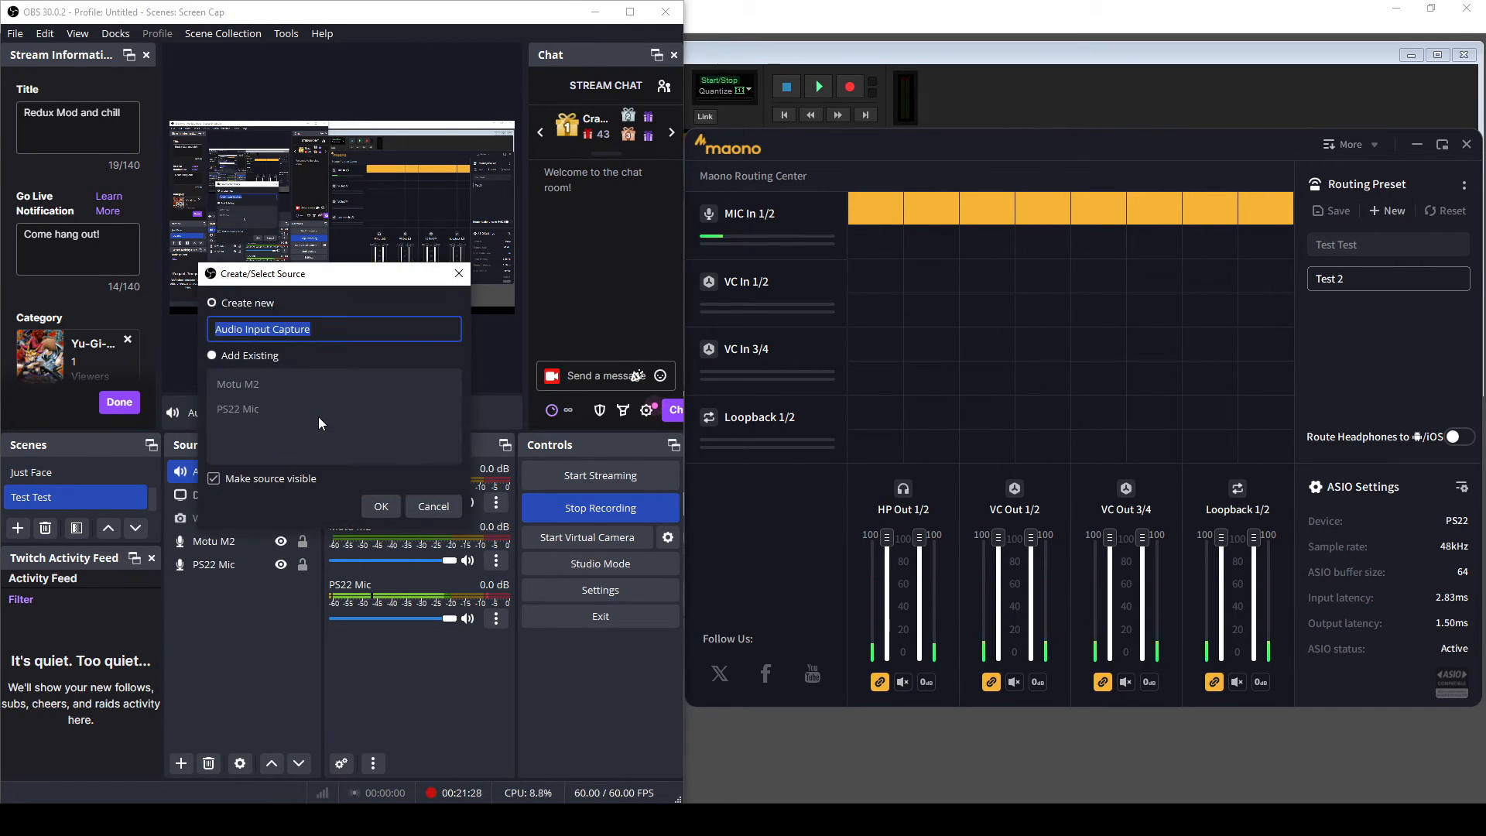
pyautogui.click(380, 506)
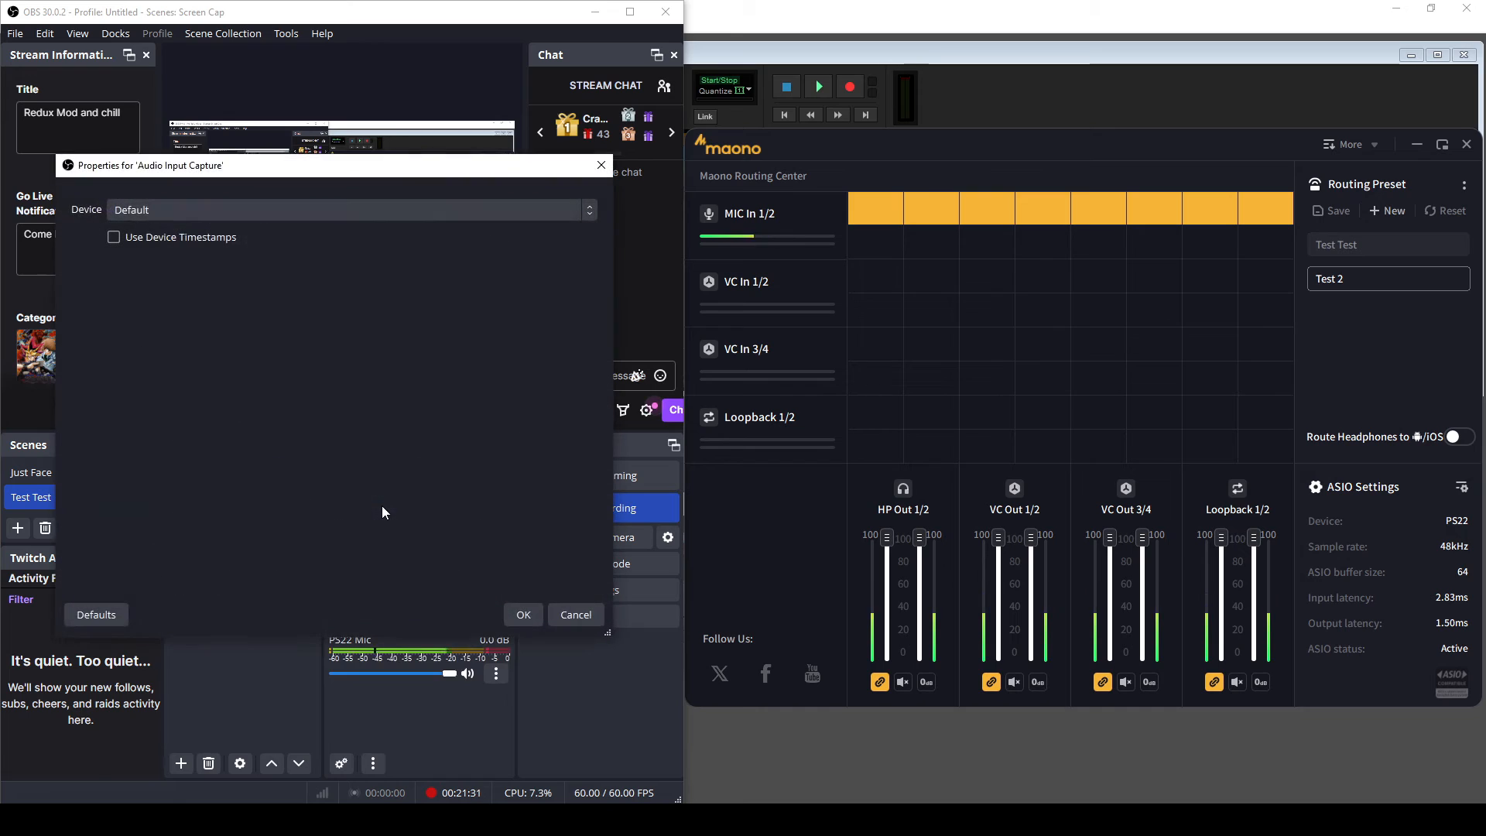
pyautogui.click(226, 201)
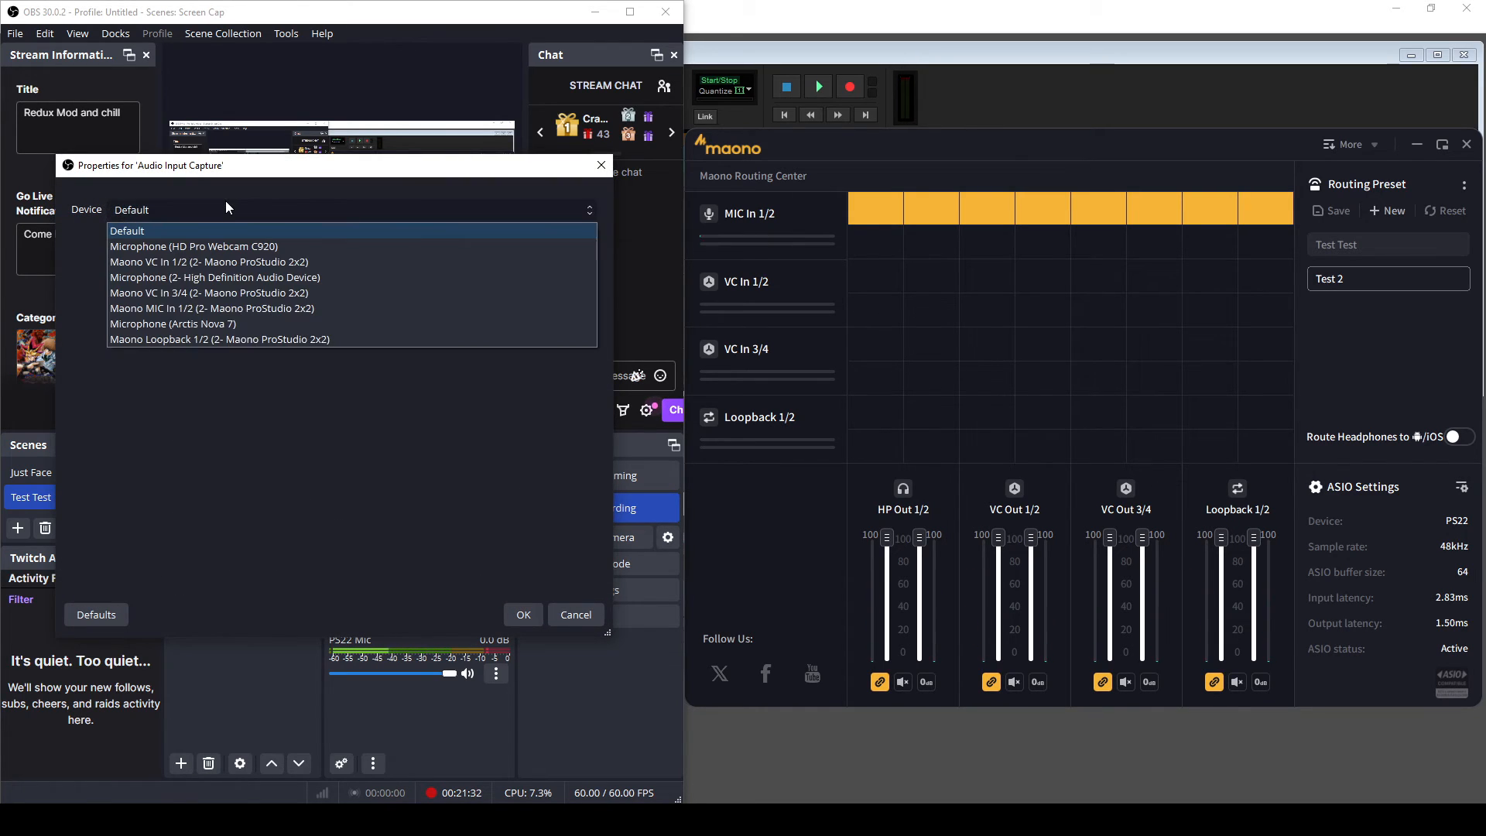
pyautogui.click(206, 314)
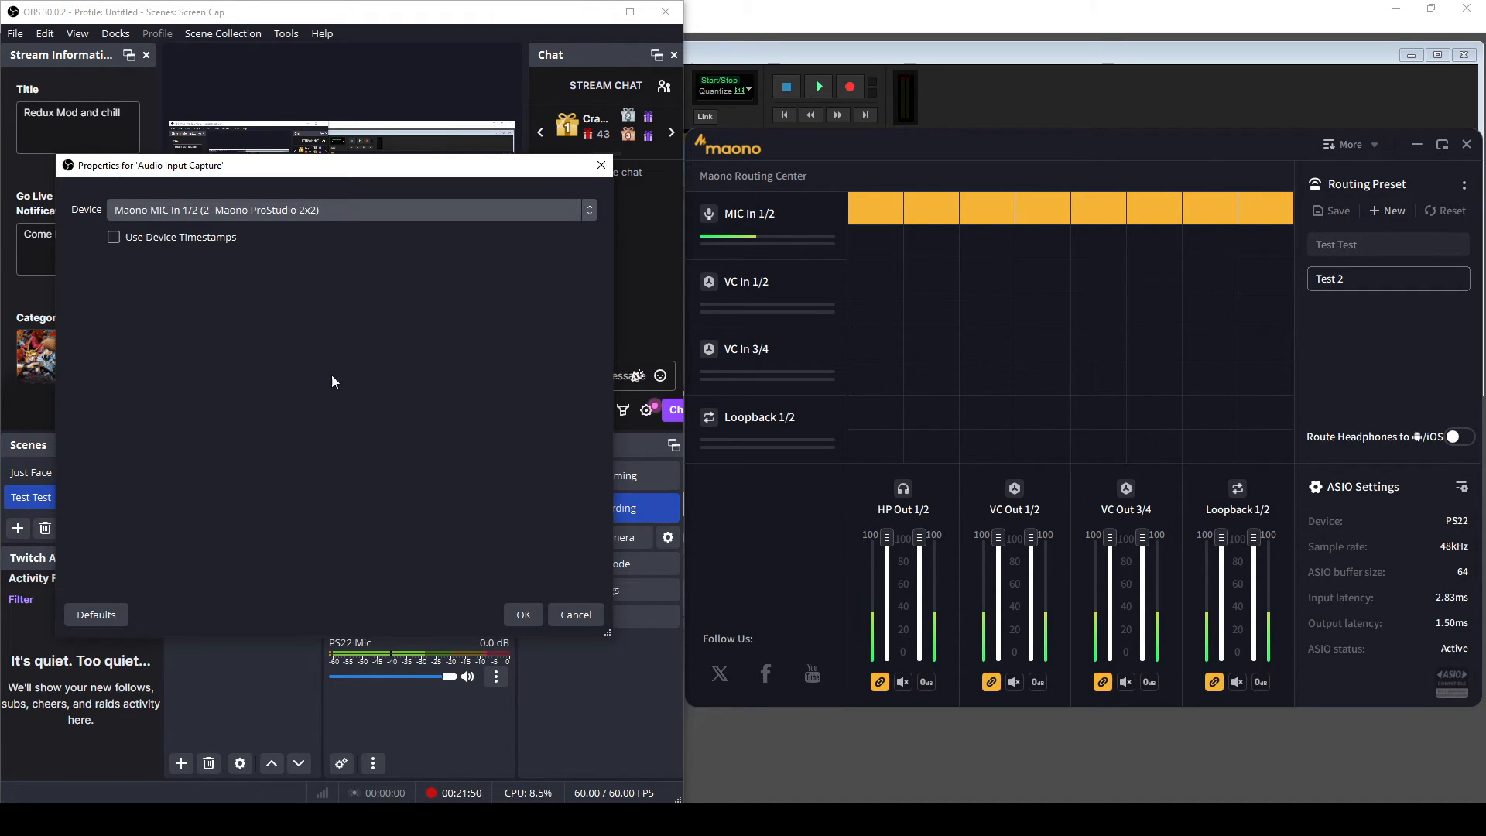
pyautogui.click(524, 614)
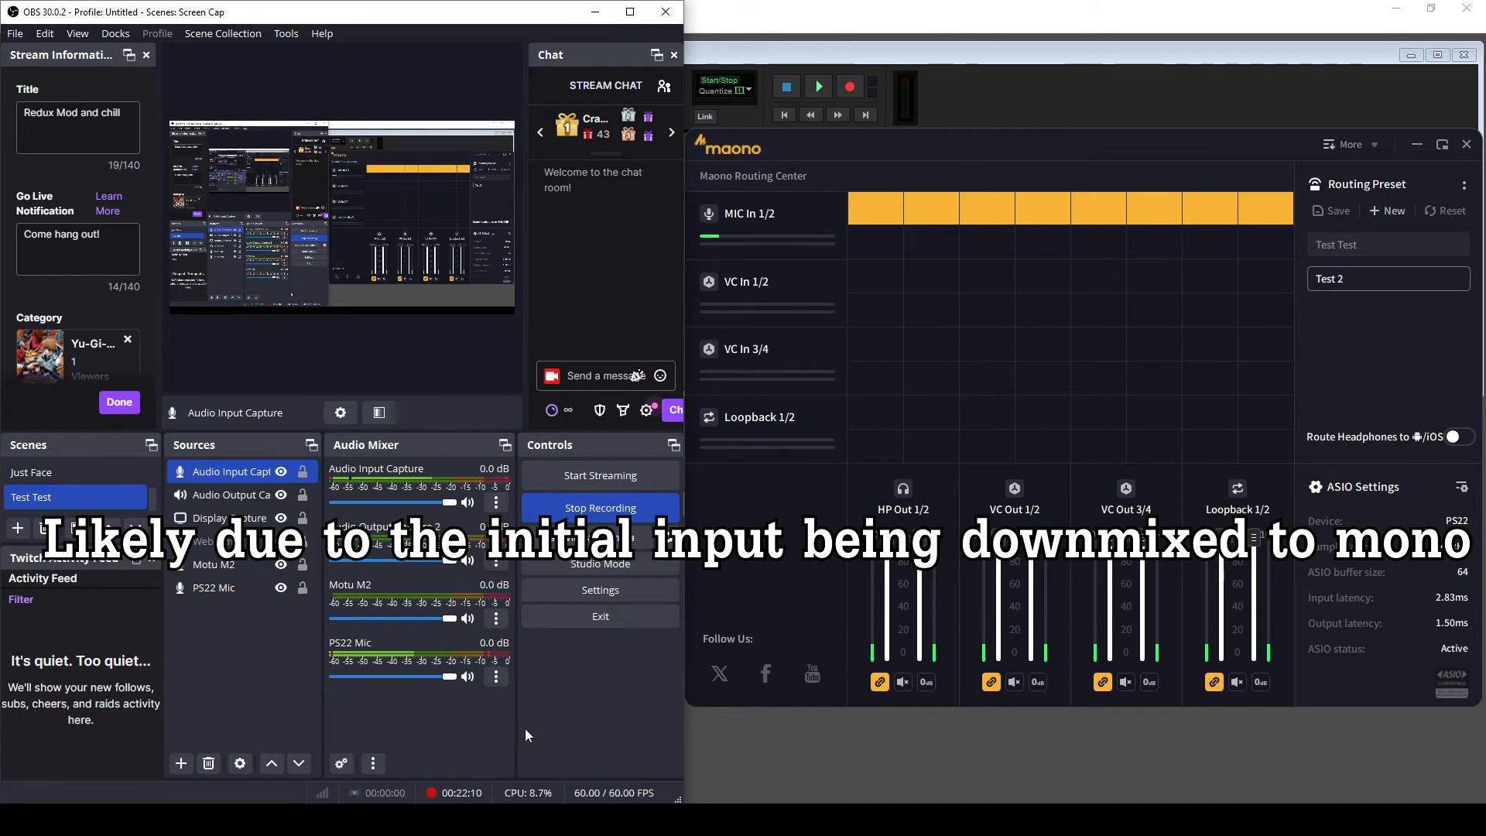
pyautogui.click(467, 502)
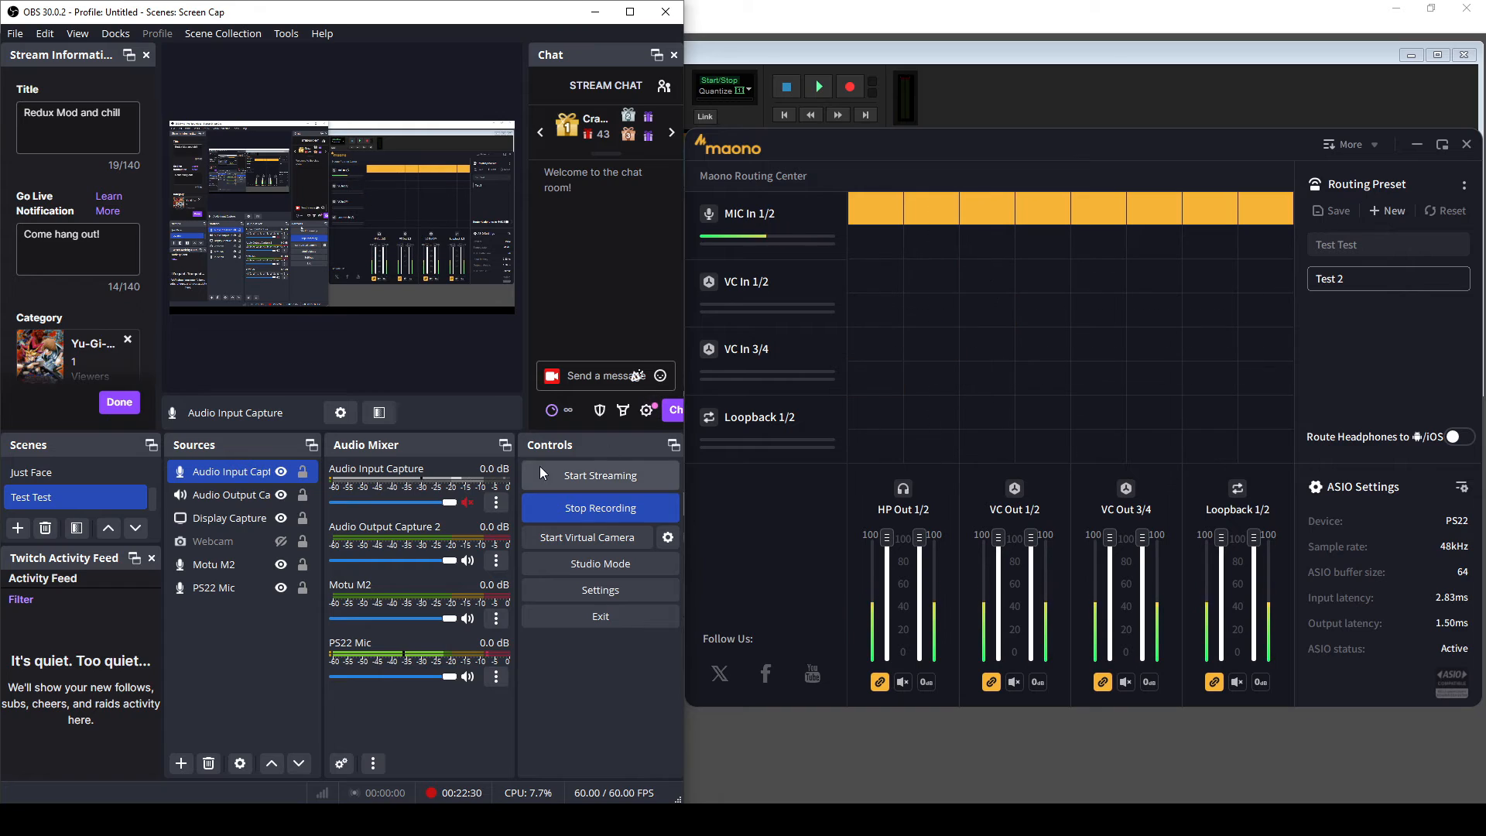
# - Start Spotify playback and route VC In 1/2 into both VC Out 1/2 channels
pyautogui.moveTo(393, 818)
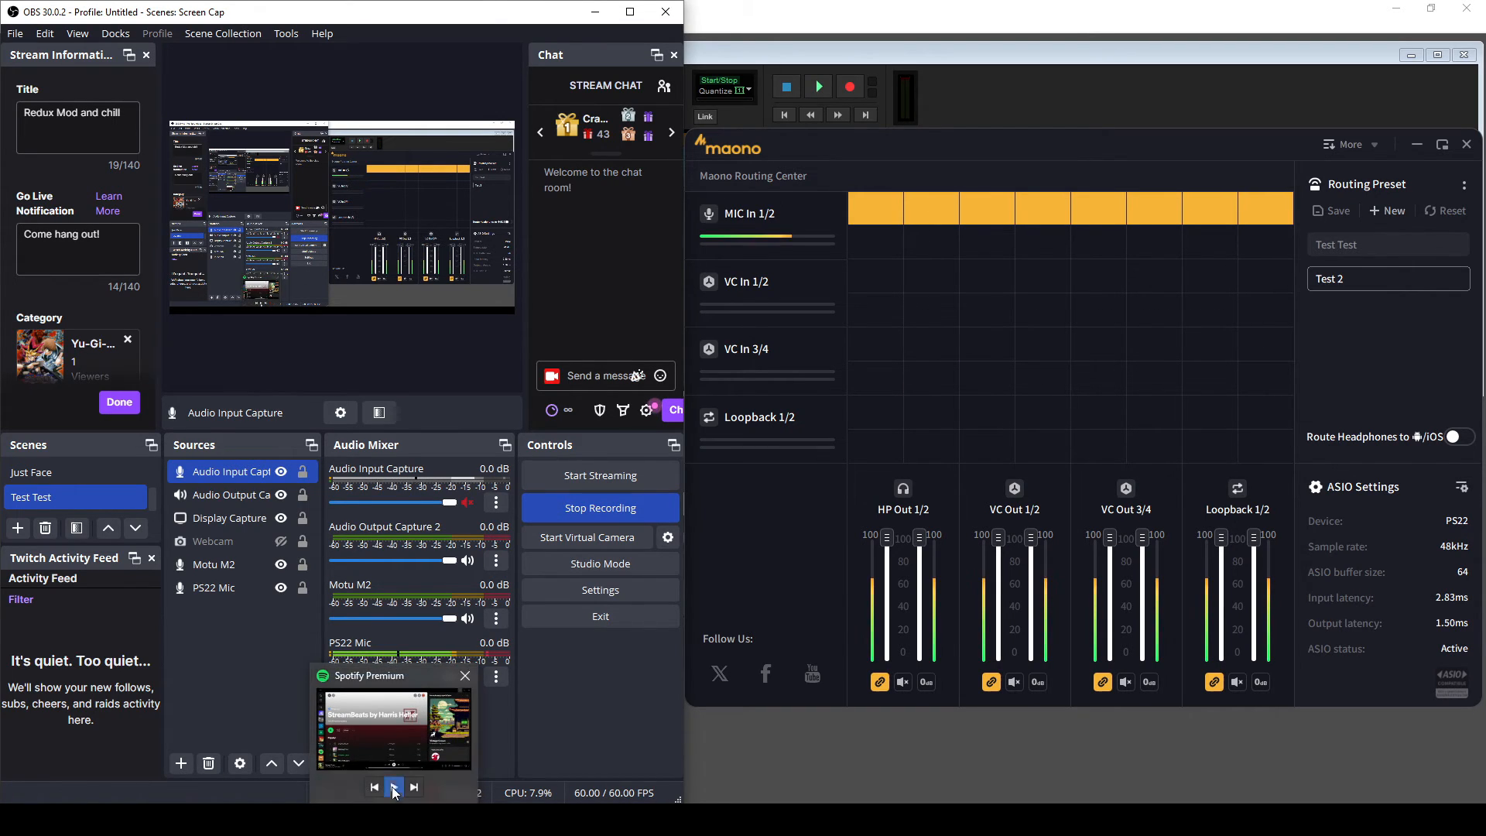
pyautogui.click(393, 787)
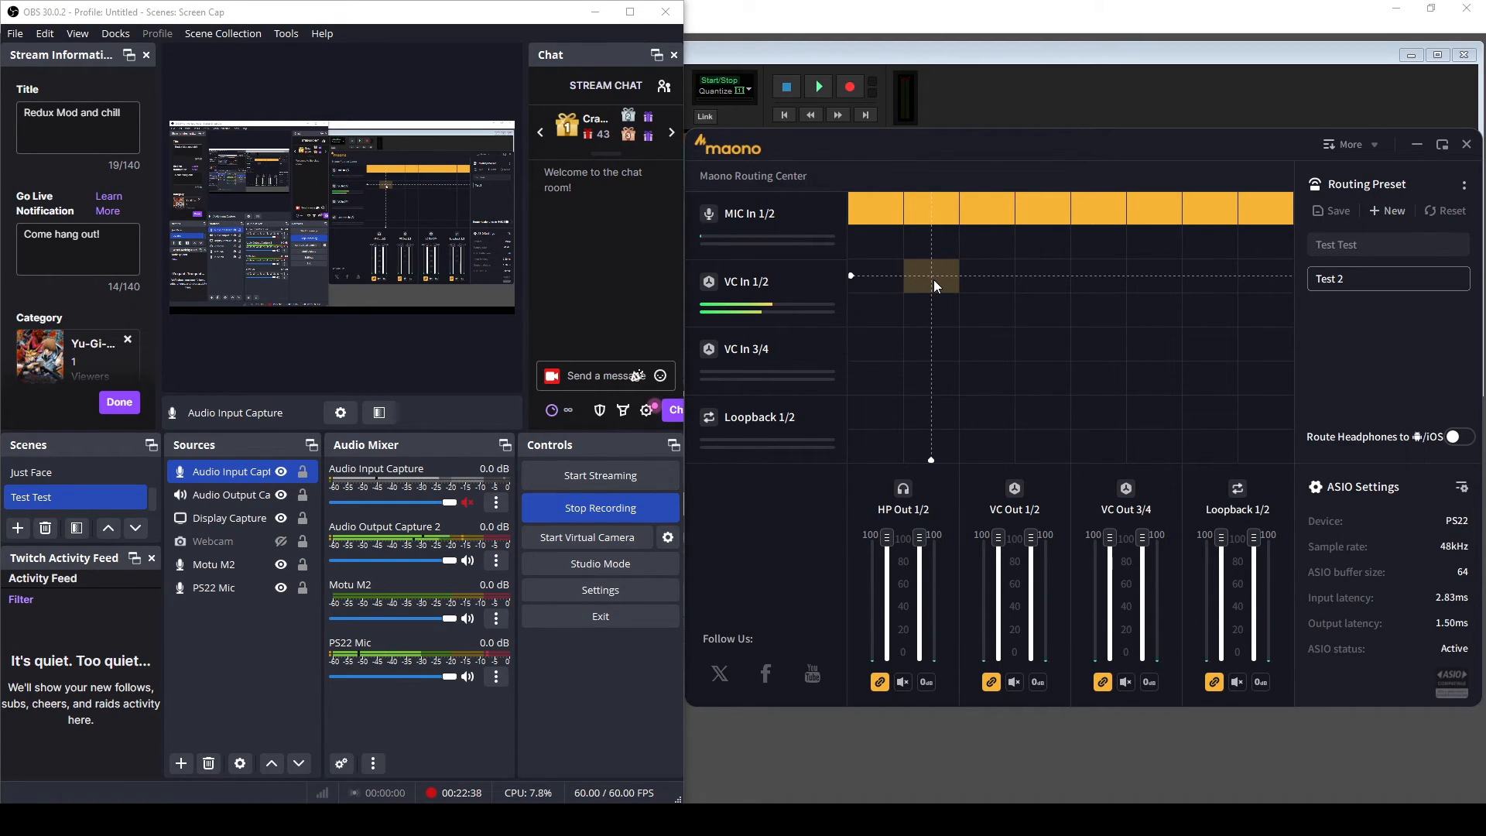
pyautogui.click(992, 283)
pyautogui.click(1026, 285)
pyautogui.click(1032, 308)
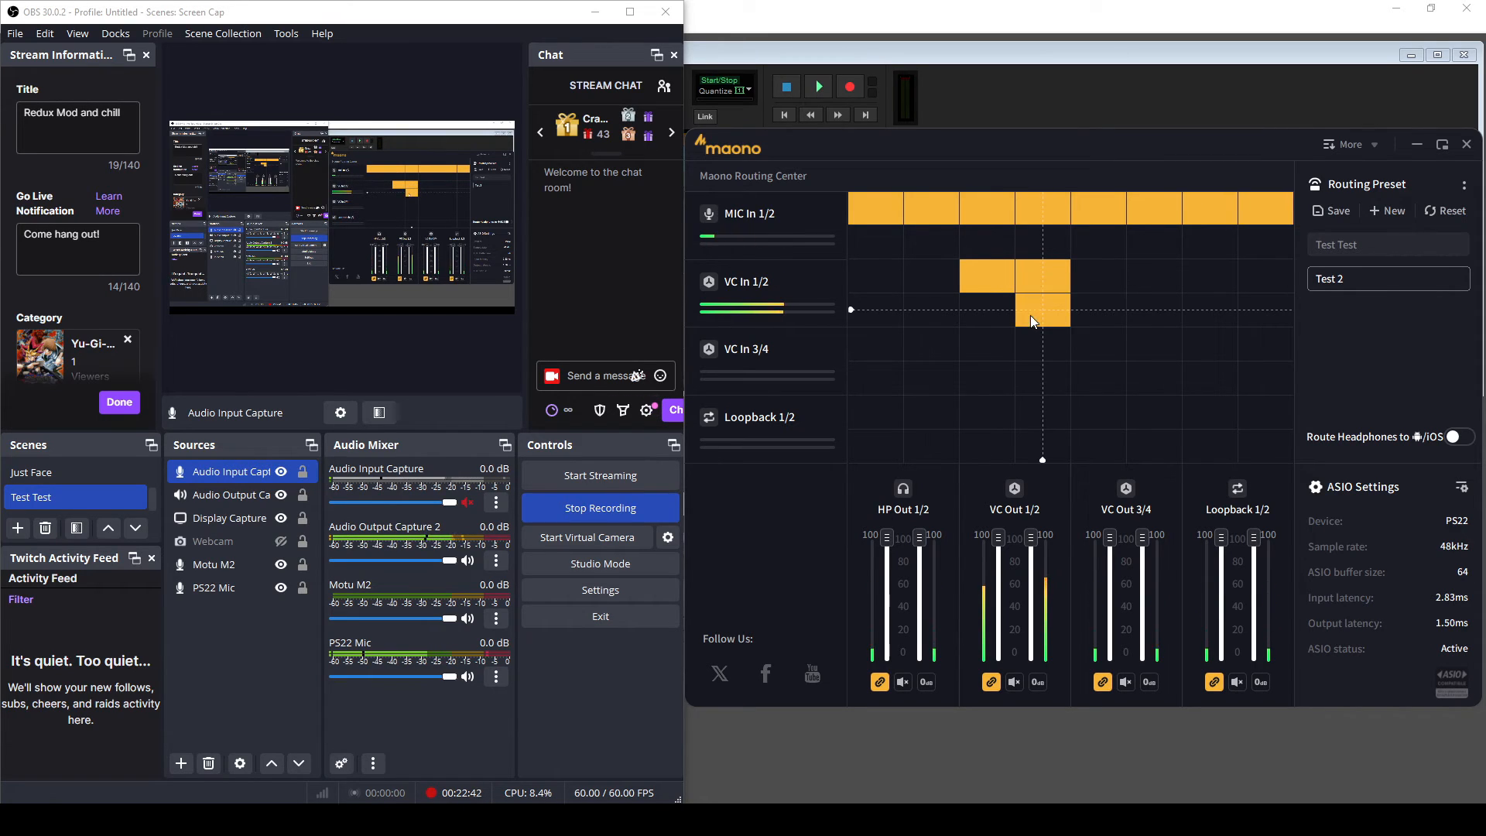
pyautogui.click(982, 318)
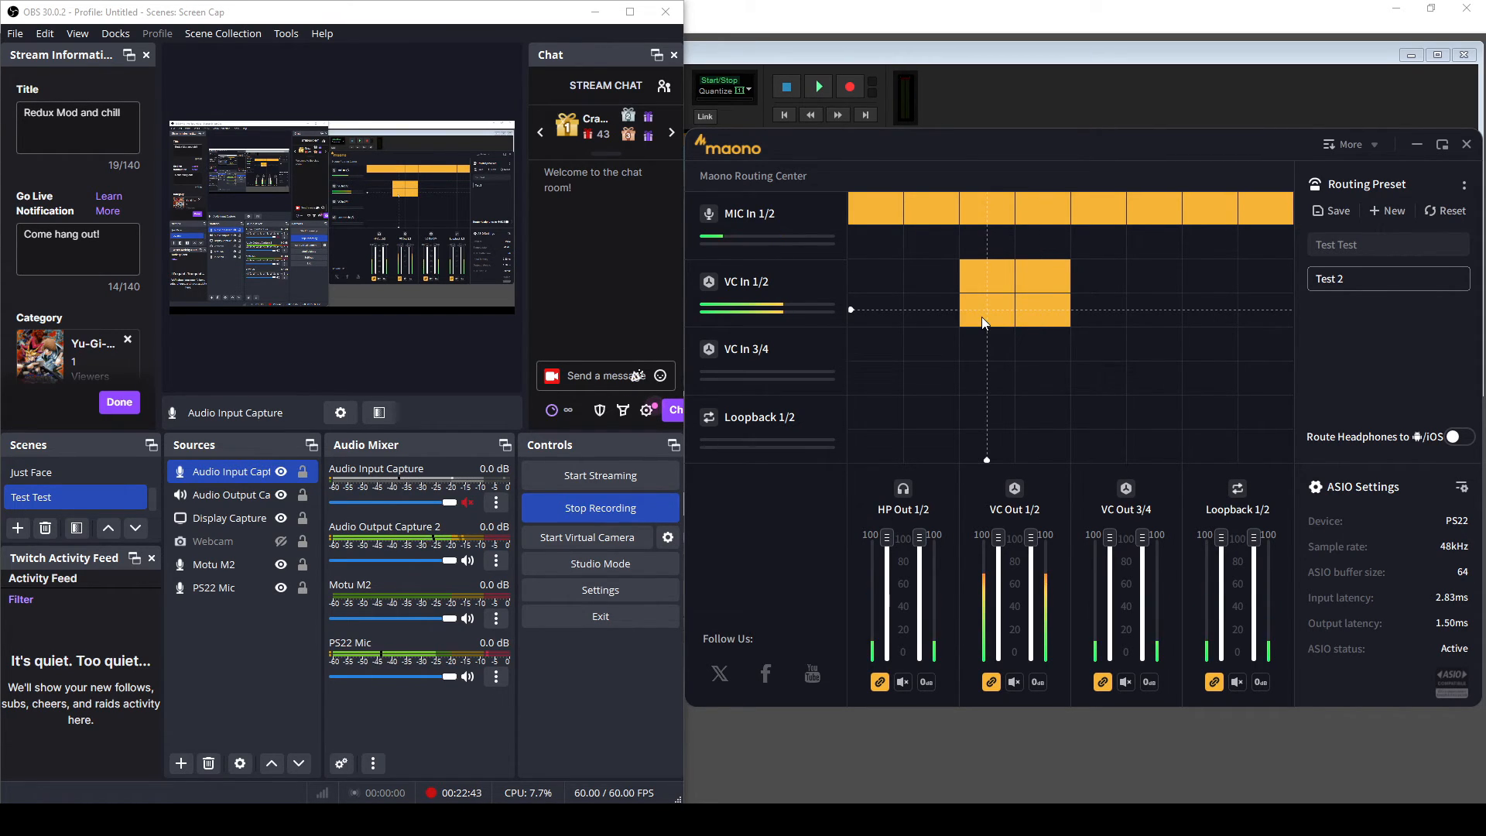
# - Load the Test Test preset, compare with Test 2, then return to Test Test
pyautogui.click(1377, 245)
pyautogui.click(1378, 274)
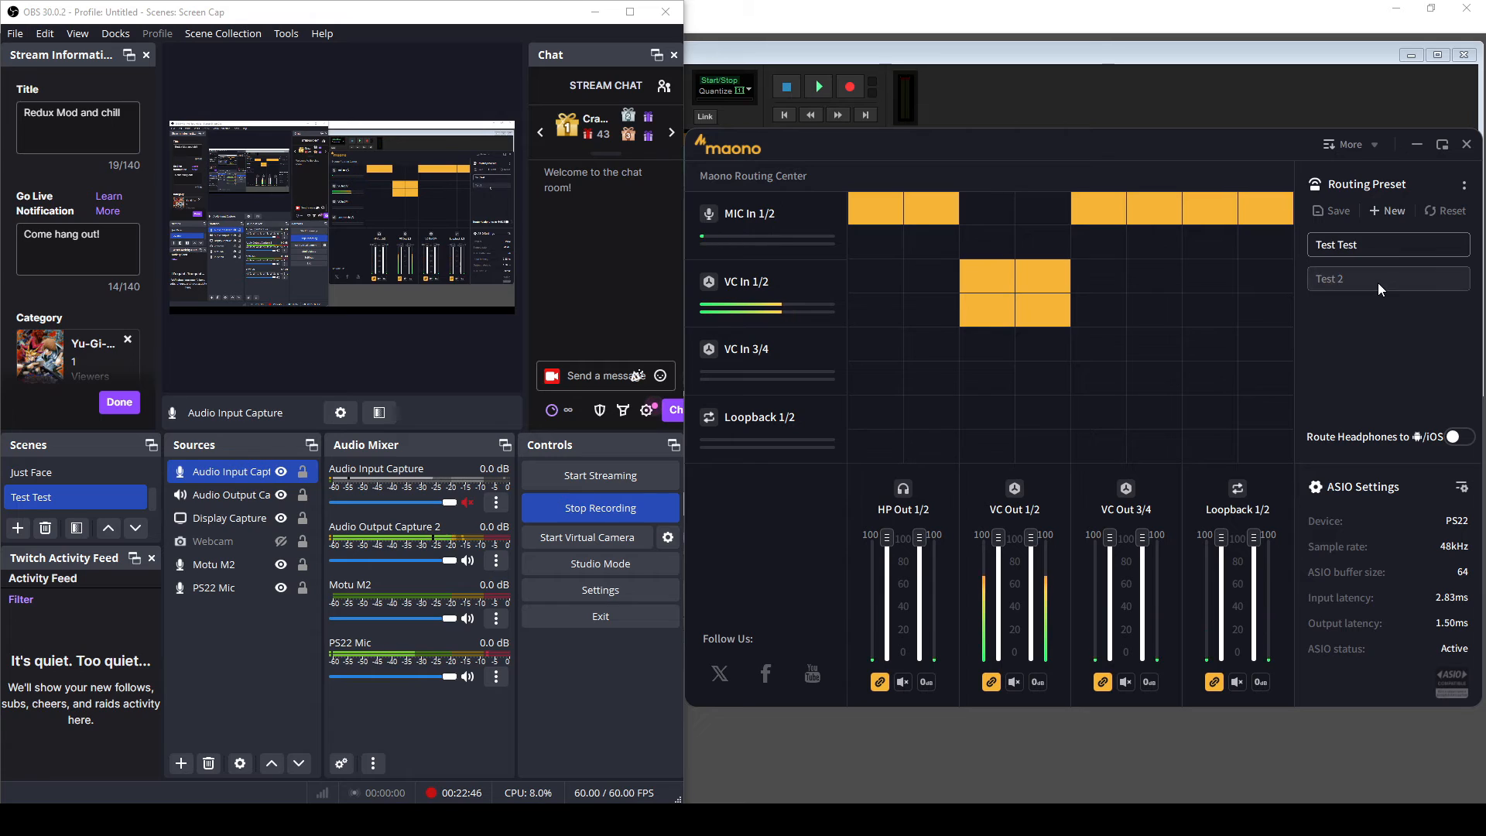
pyautogui.click(1335, 241)
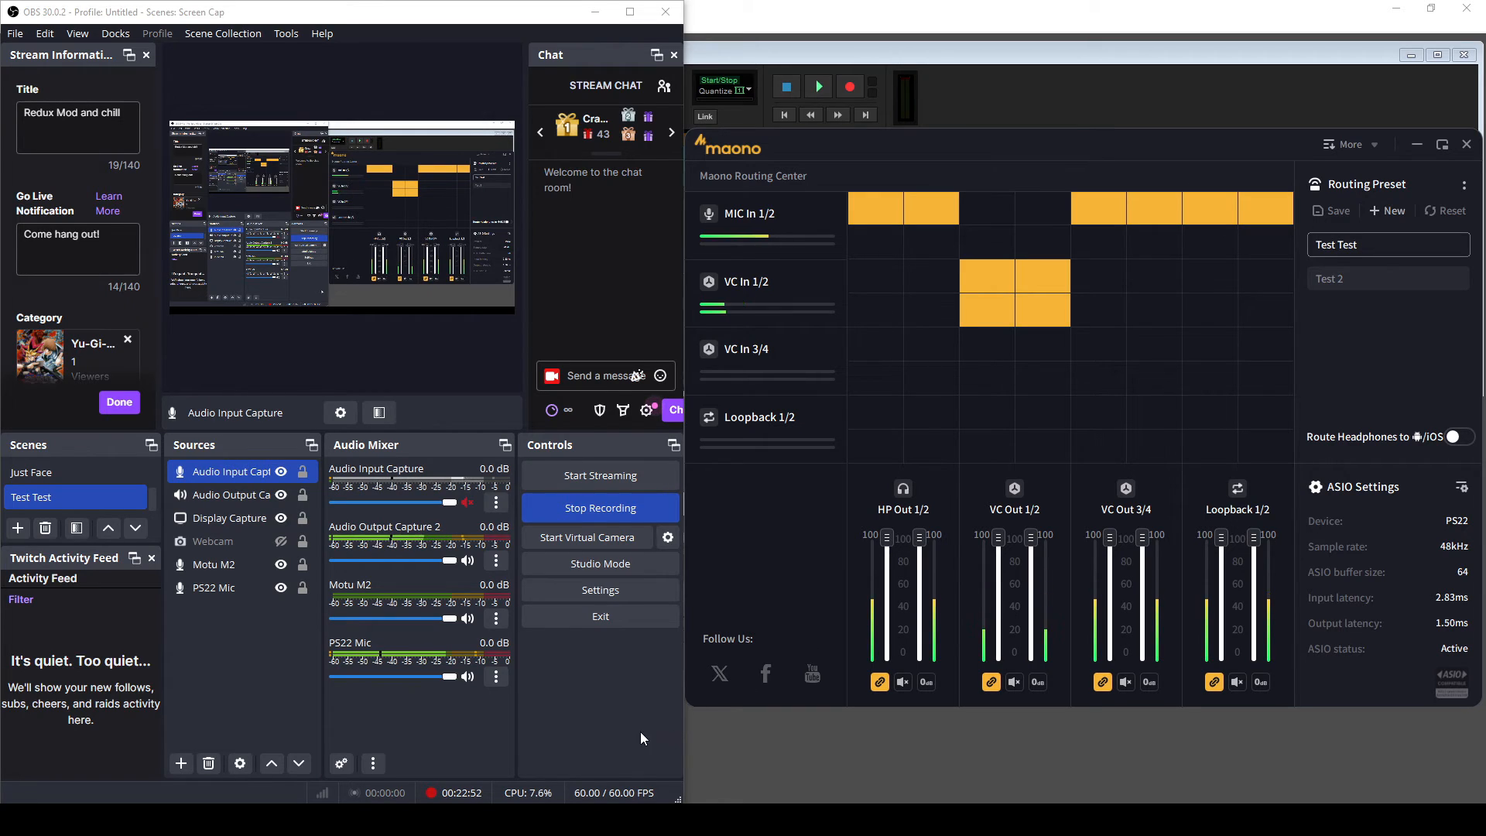
# - Mute Audio Output Capture 2 in the OBS audio mixer
pyautogui.click(467, 564)
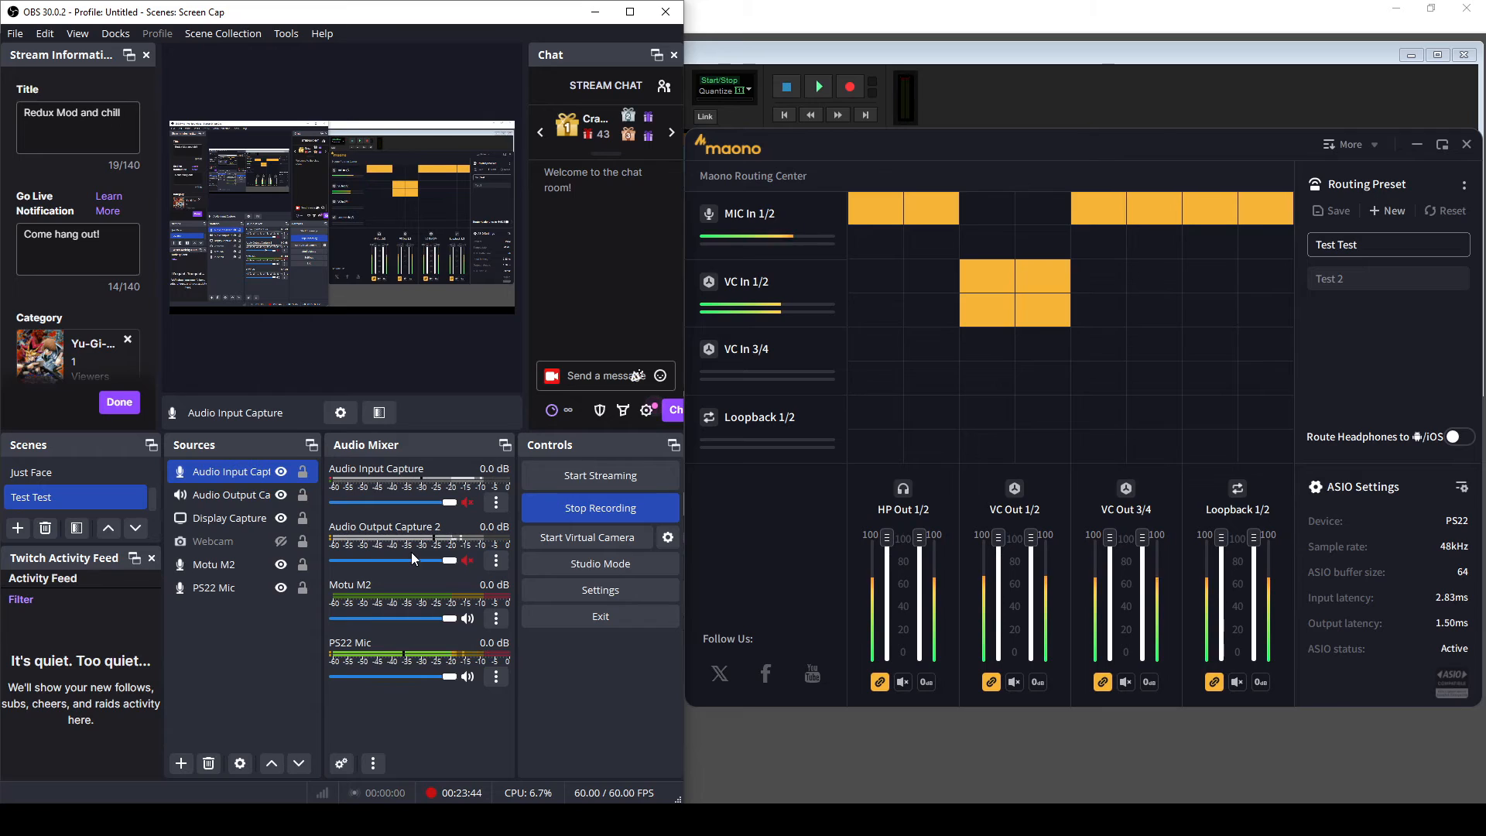
# - Route MIC In 1/2 into VC Out 1/2 left and right, then remove it again
pyautogui.click(989, 211)
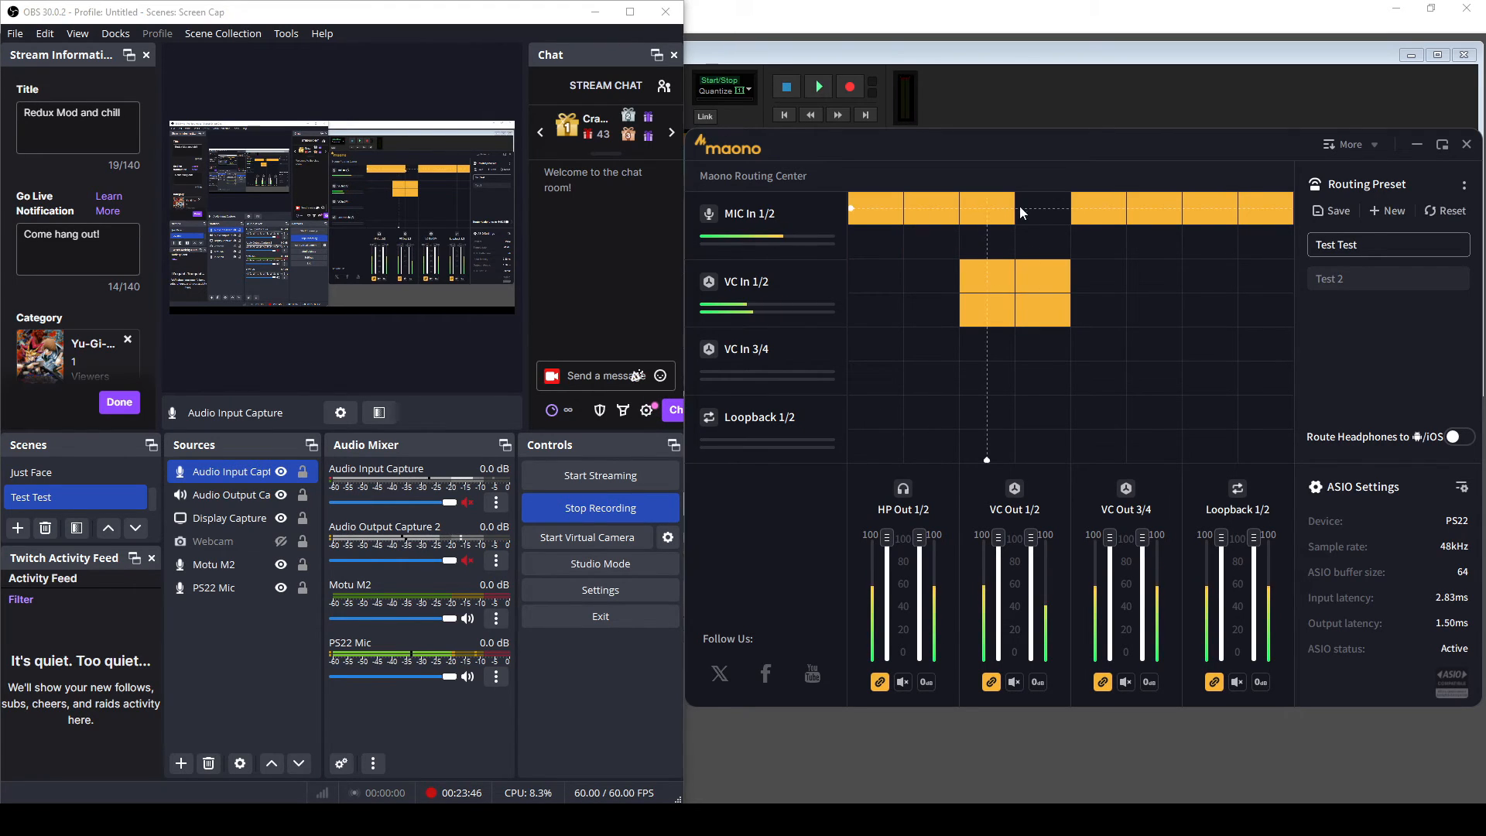
pyautogui.click(1045, 207)
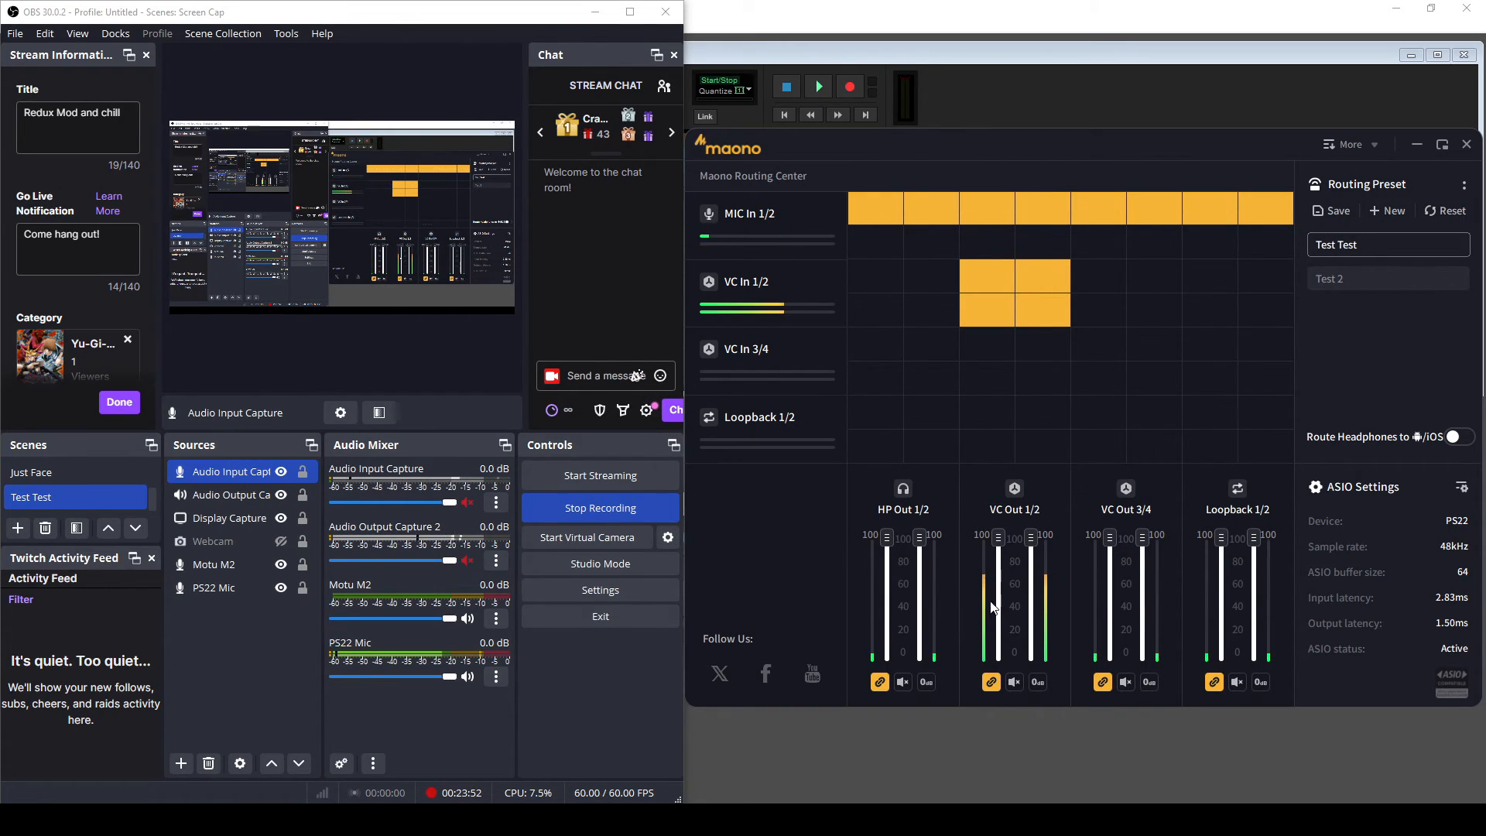
pyautogui.click(993, 212)
pyautogui.click(1038, 210)
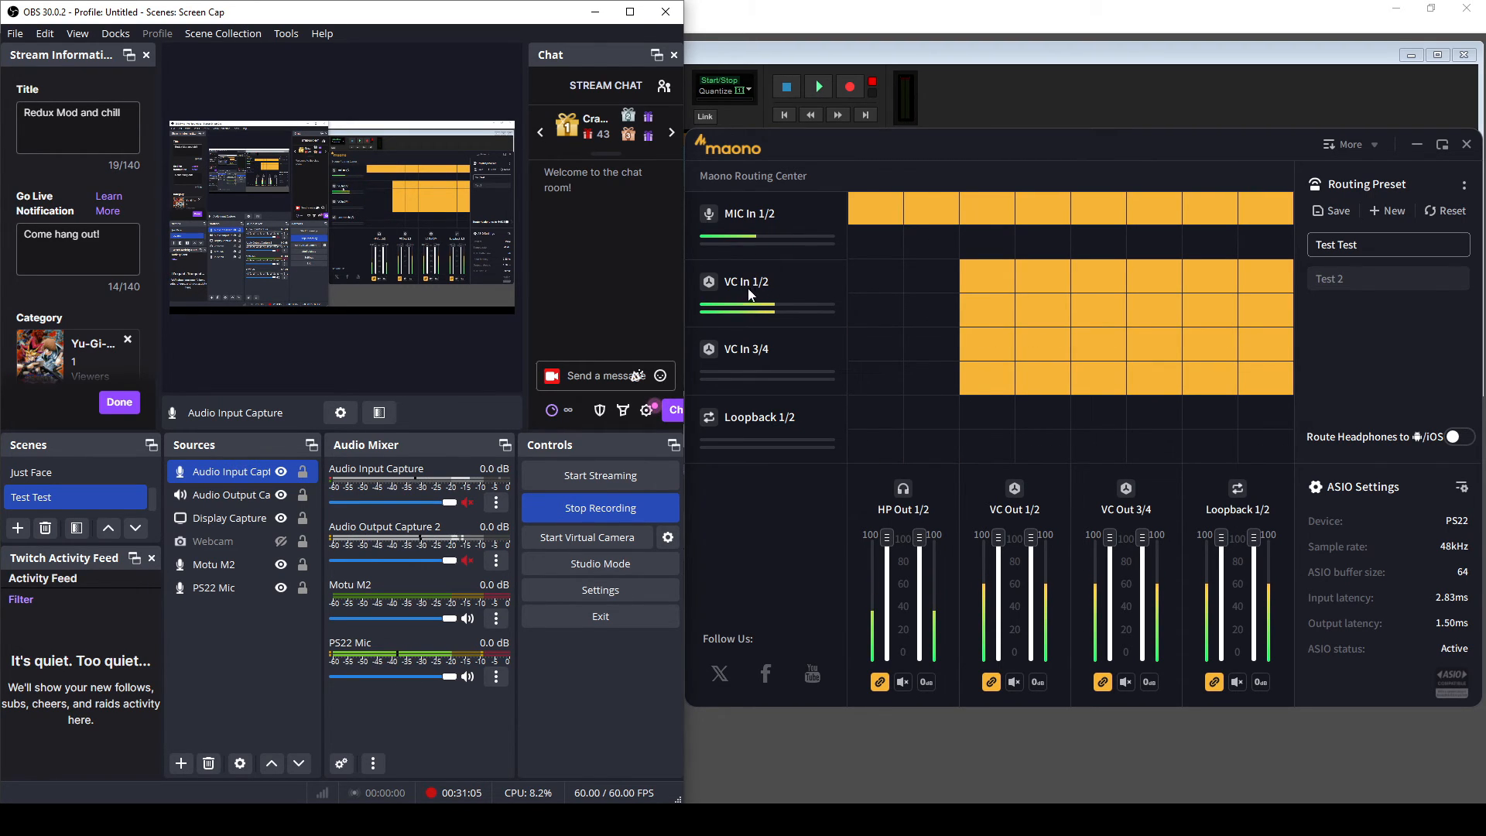
# - Enable all twelve Loopback 1/2 matrix cells under VC Out 1/2, VC Out 3/4 and Loopback 1/2
pyautogui.click(986, 408)
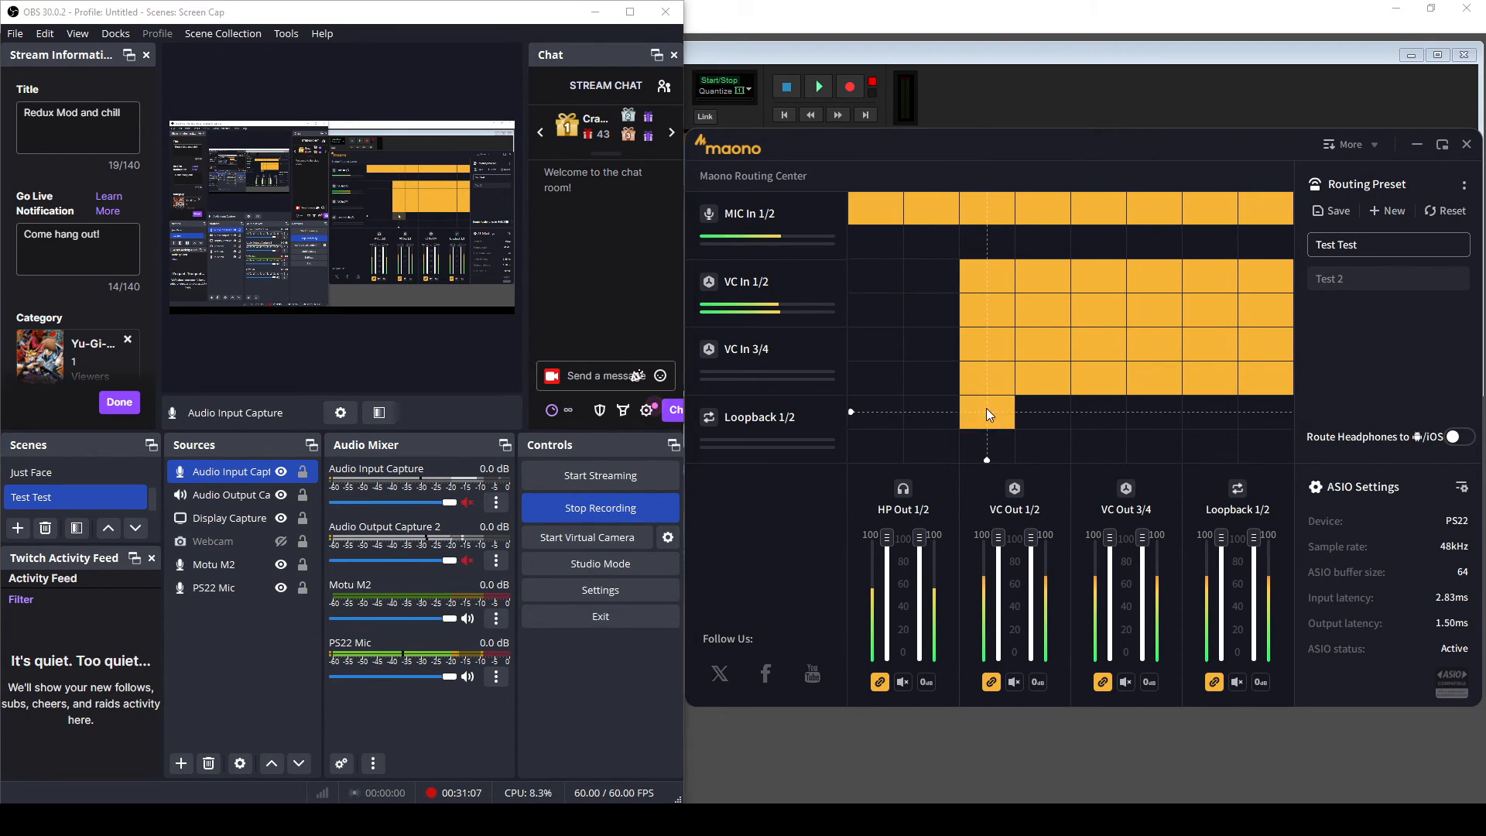
pyautogui.click(989, 442)
pyautogui.click(1043, 439)
pyautogui.click(1045, 411)
pyautogui.click(1092, 404)
pyautogui.click(1107, 448)
pyautogui.click(1141, 443)
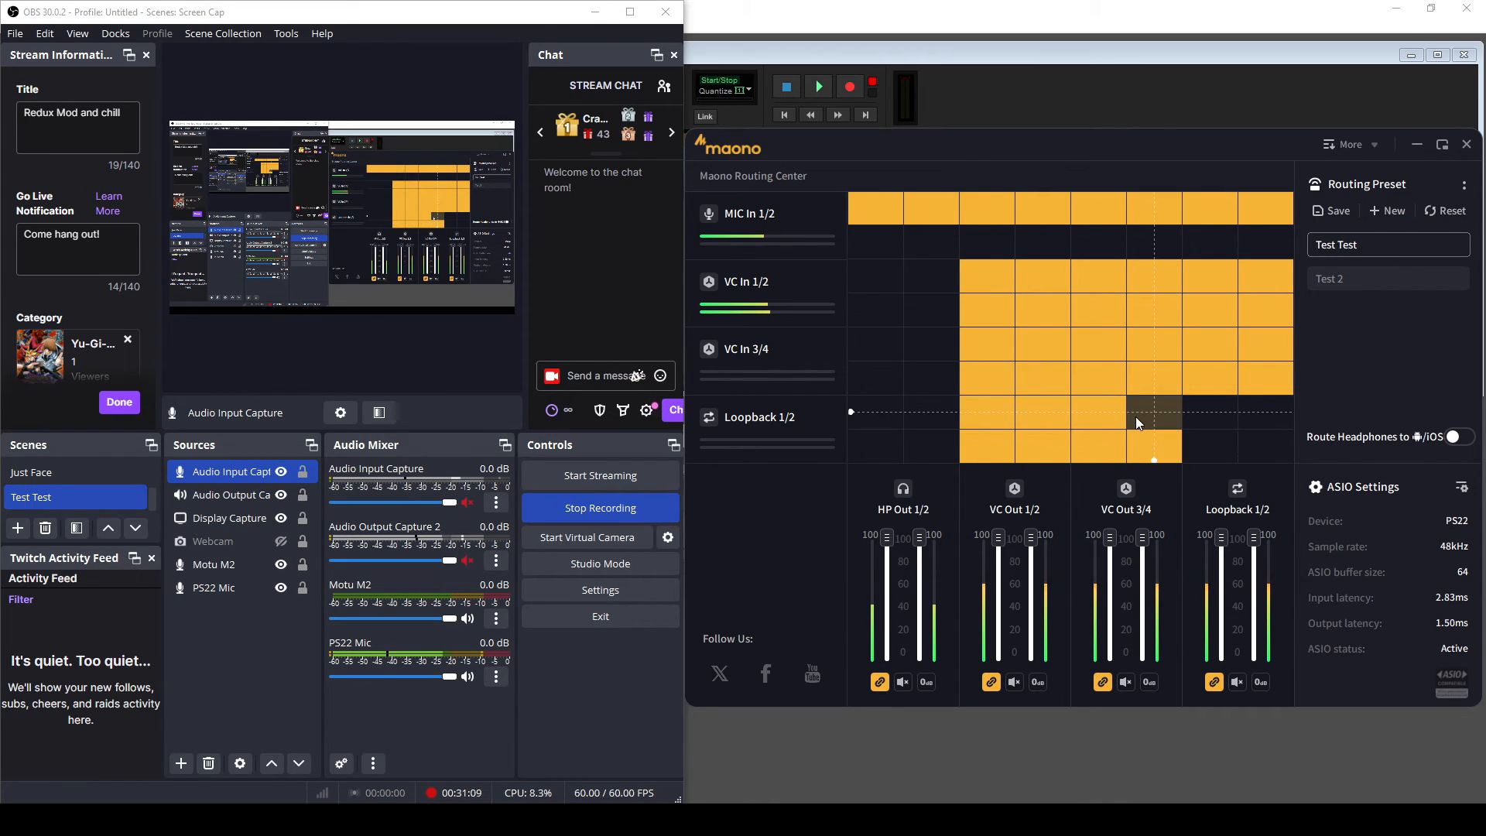
pyautogui.click(1138, 417)
pyautogui.click(1195, 422)
pyautogui.click(1199, 441)
pyautogui.click(1247, 439)
pyautogui.click(1248, 419)
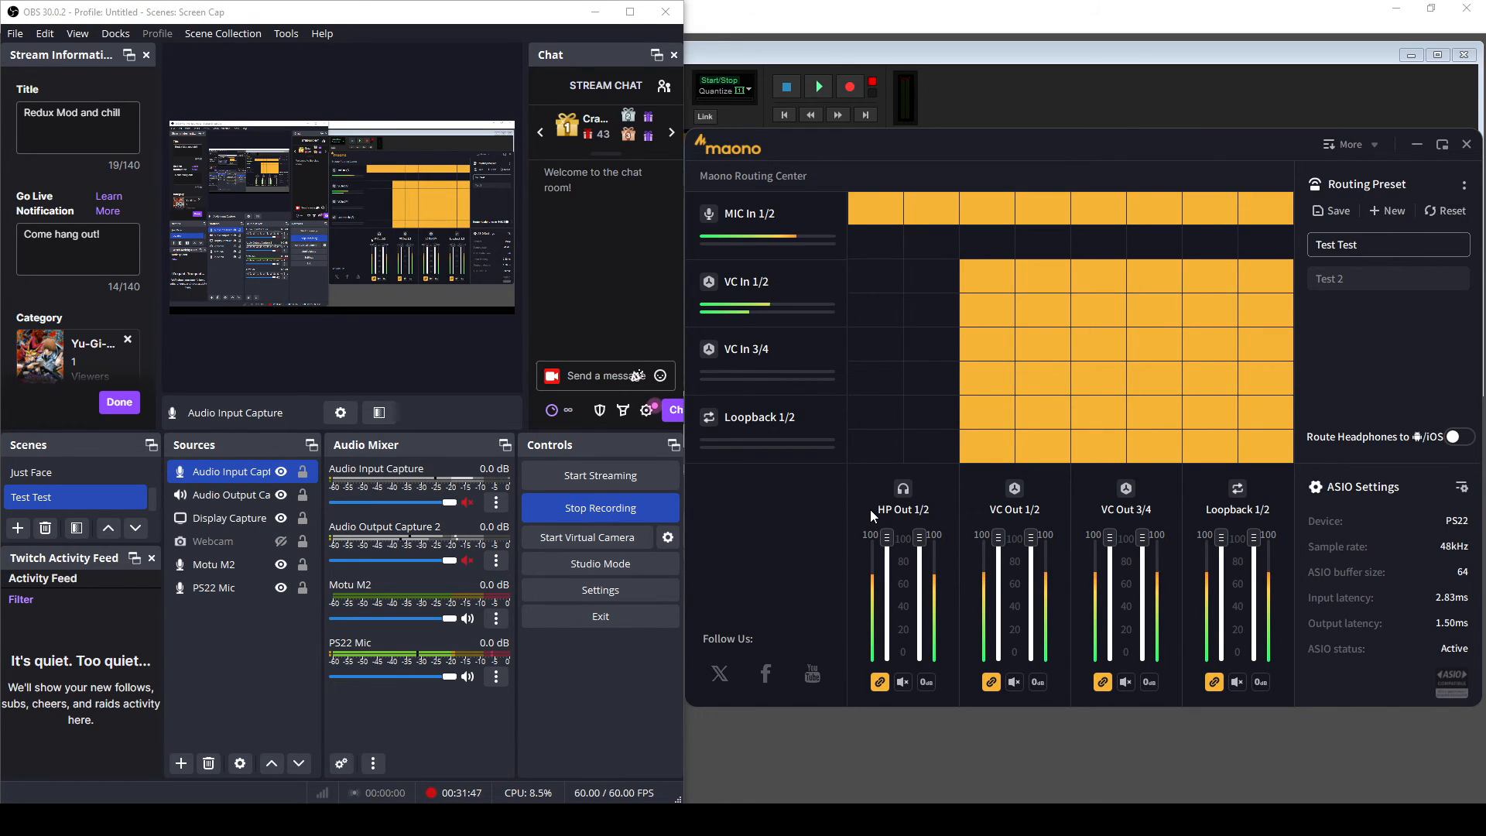
# - Bring the Pro Tools First Voiceover session window to the front
pyautogui.click(757, 33)
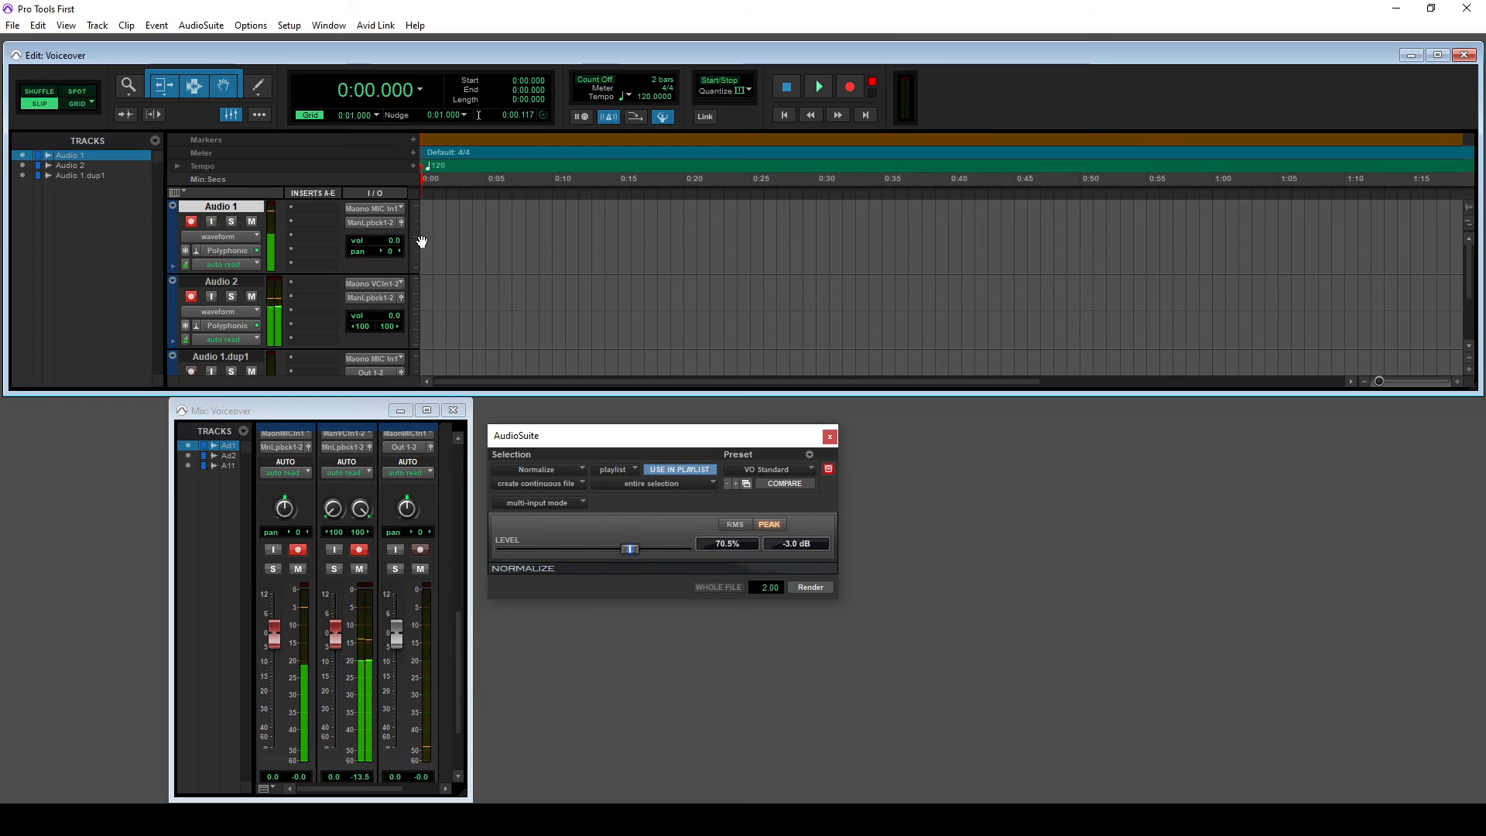
# - Verify Audio 1 uses Maono MIC In 1 (Mono) and Audio 2 uses Maono VC In 1-2 (Stereo)
pyautogui.click(396, 207)
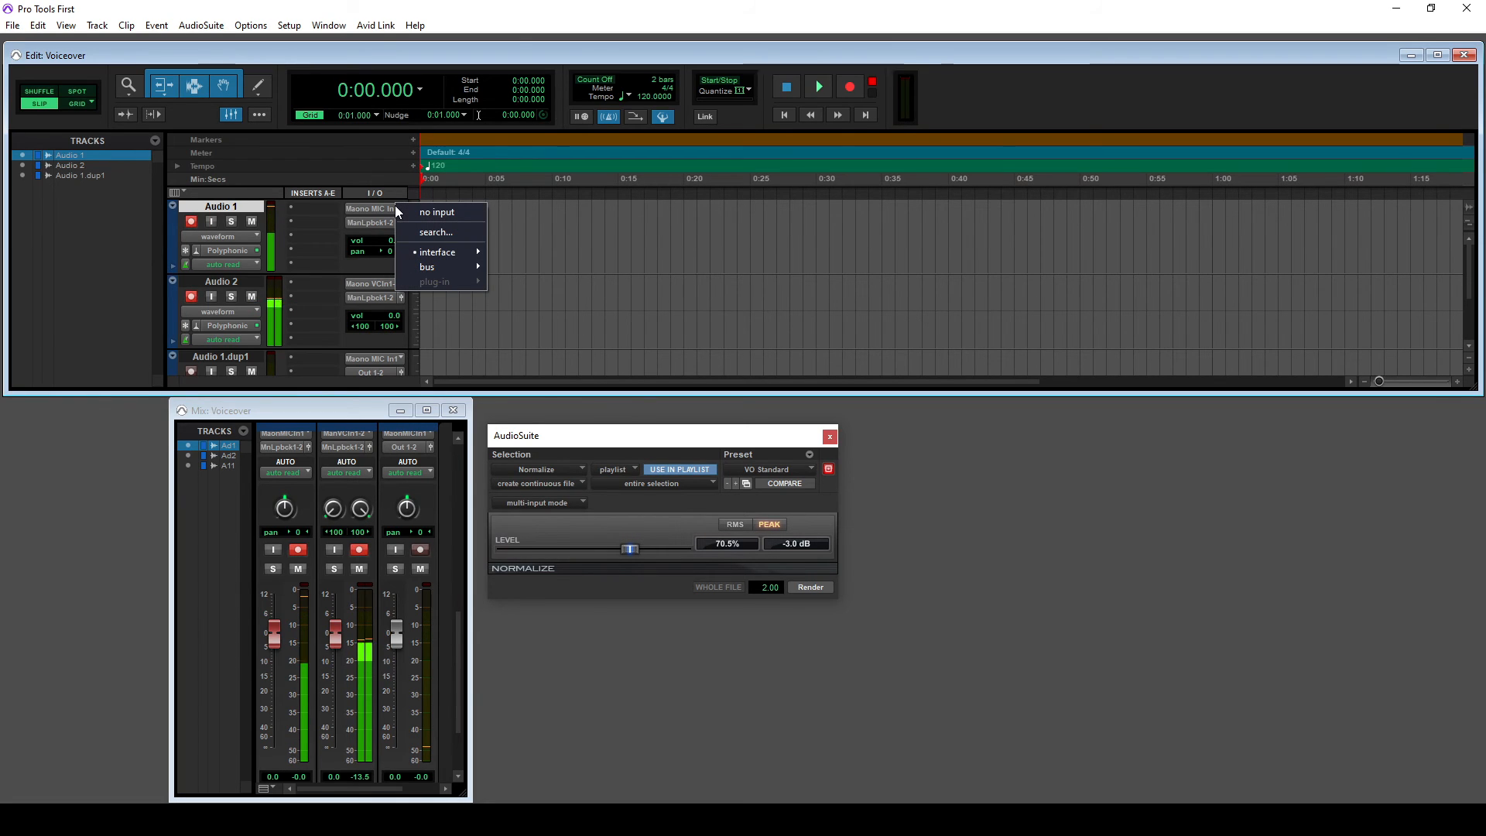
pyautogui.moveTo(459, 253)
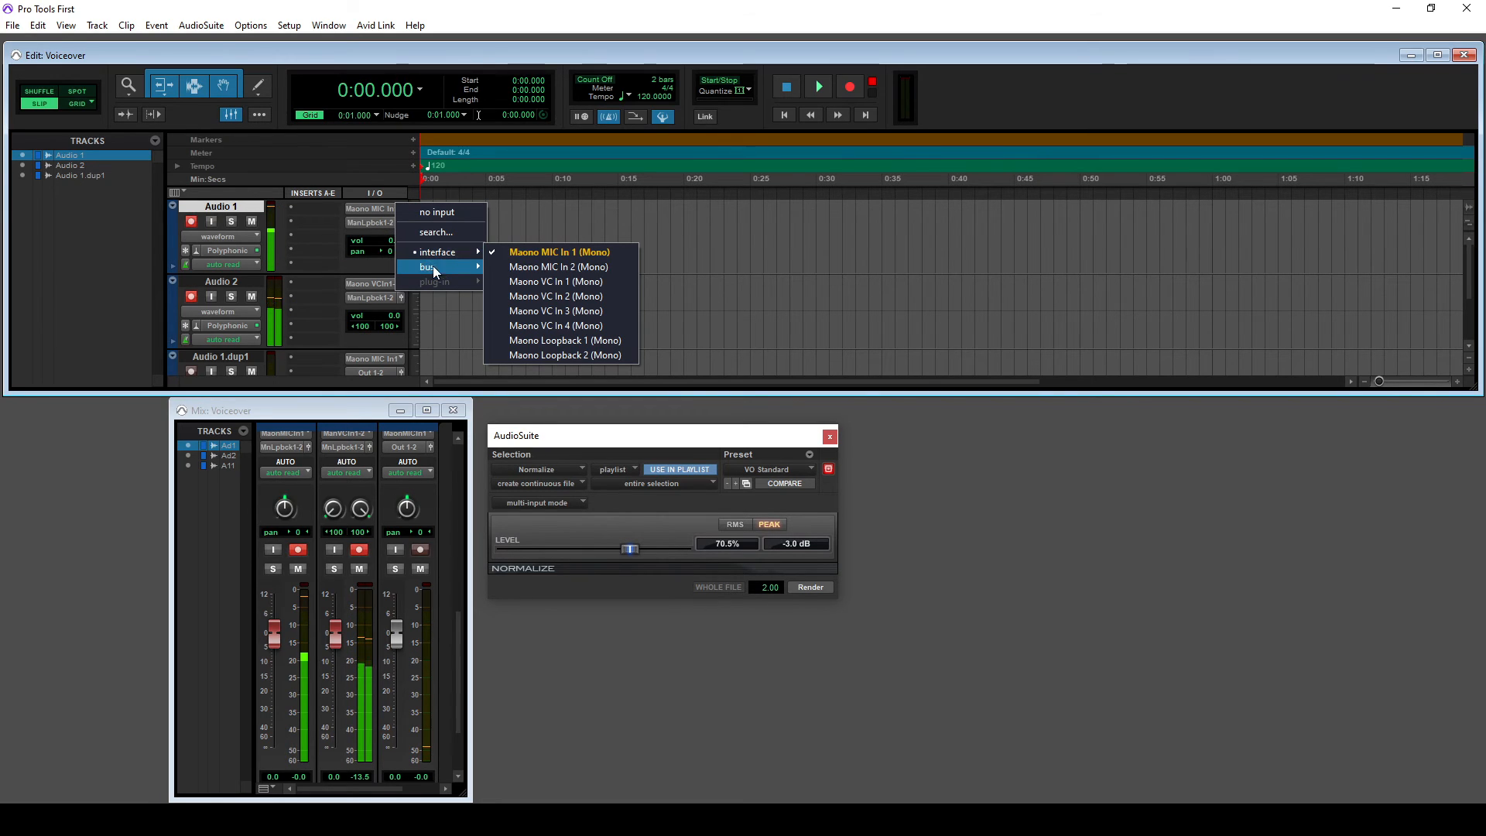
pyautogui.click(368, 285)
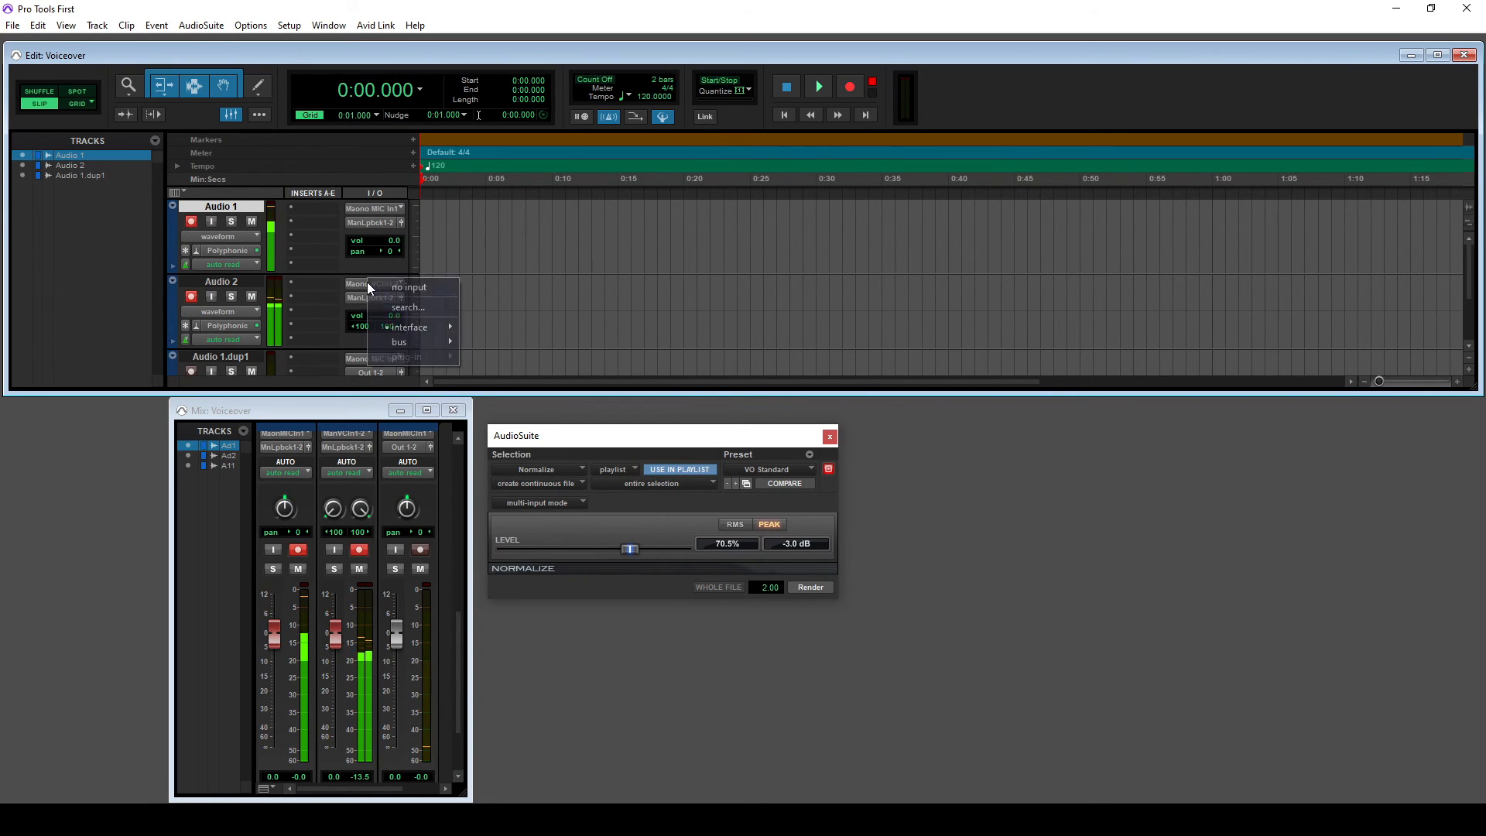
pyautogui.moveTo(426, 326)
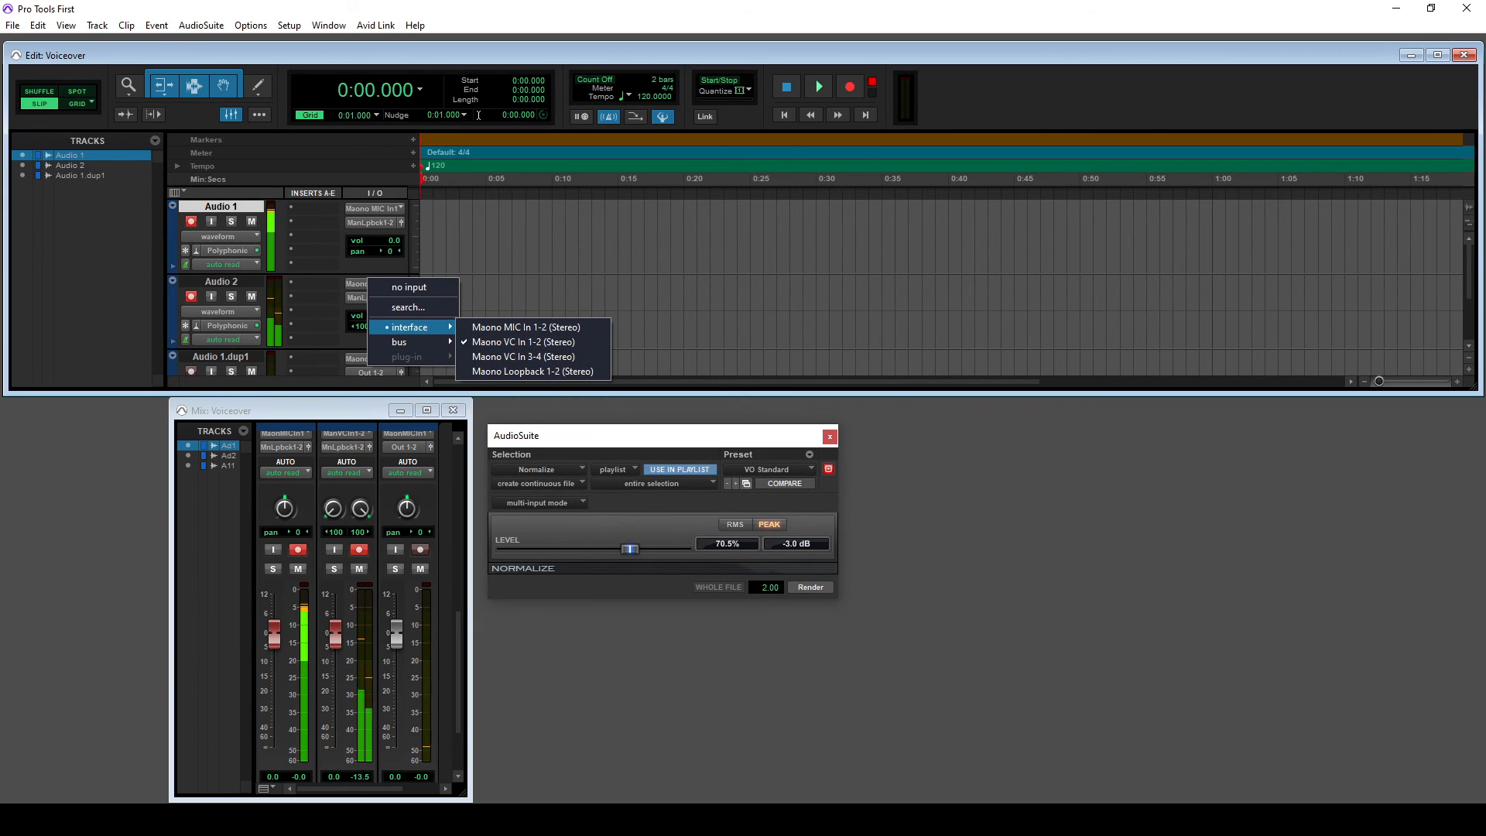
pyautogui.click(711, 820)
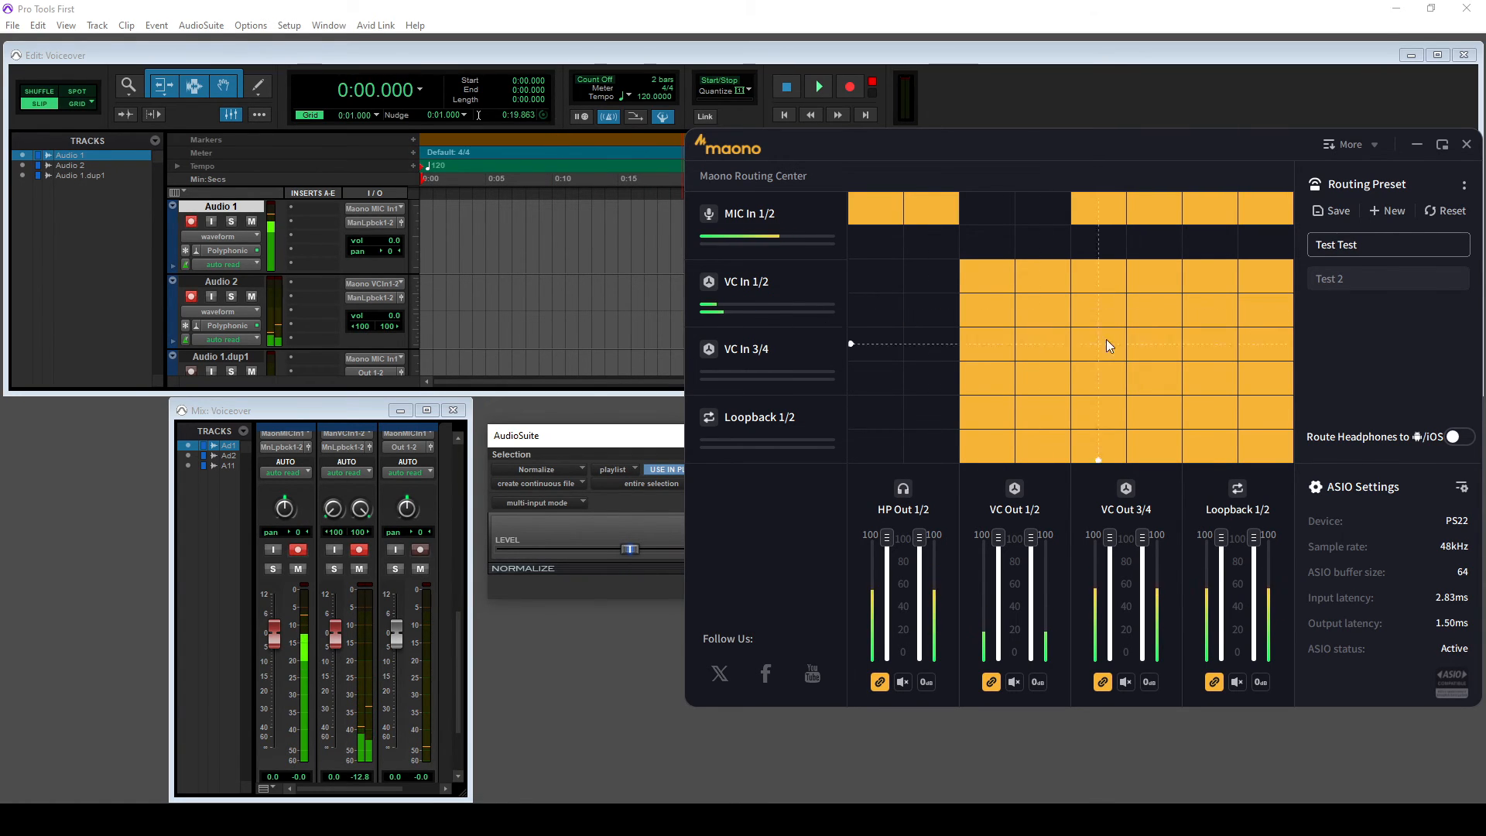
# - Turn off the four MIC In 1/2 cells under VC Out 3/4 and Loopback 1/2
pyautogui.click(1105, 213)
pyautogui.click(1156, 213)
pyautogui.click(1247, 211)
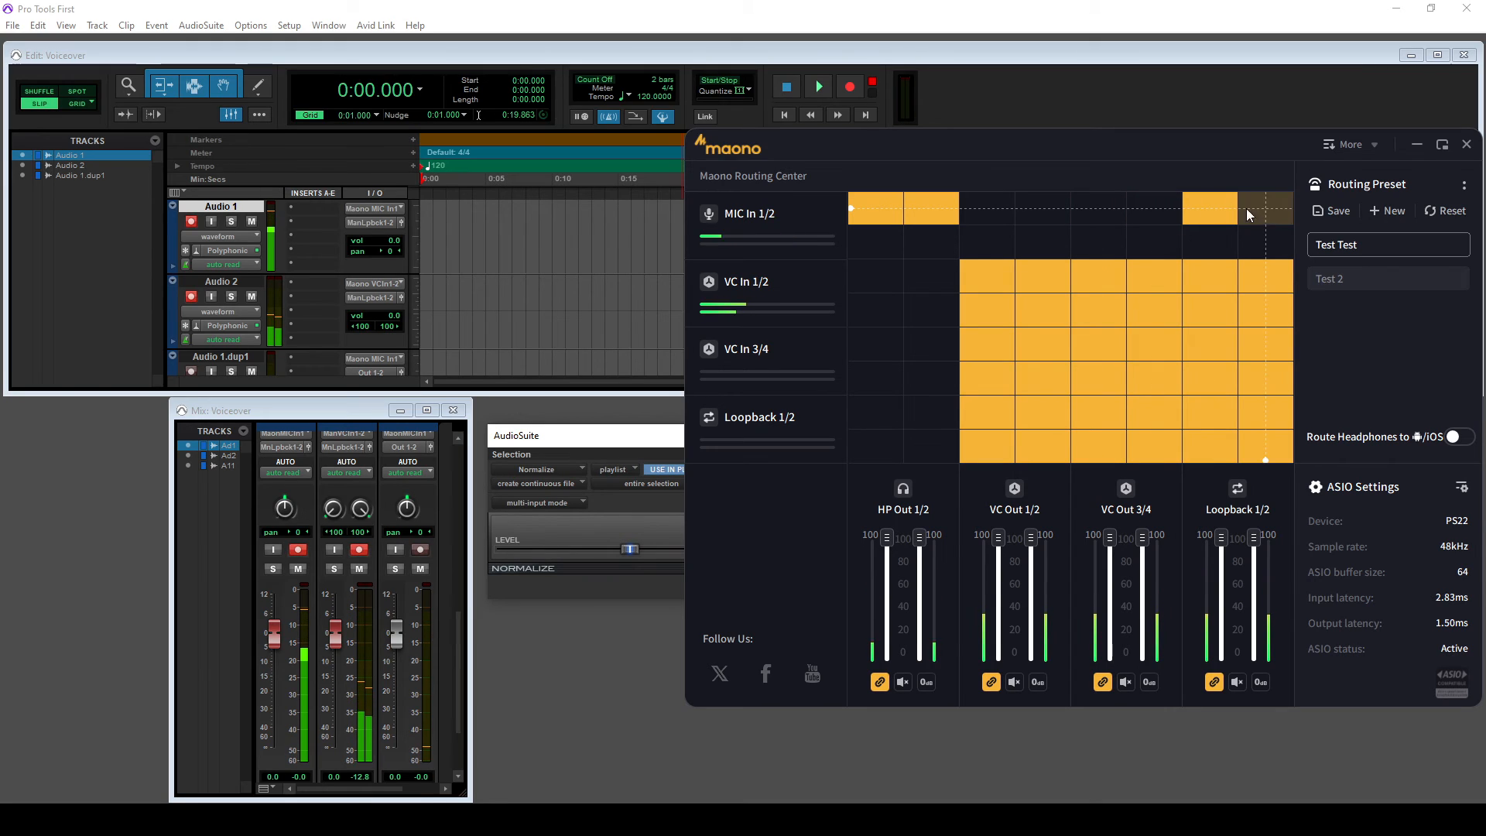
pyautogui.click(1219, 208)
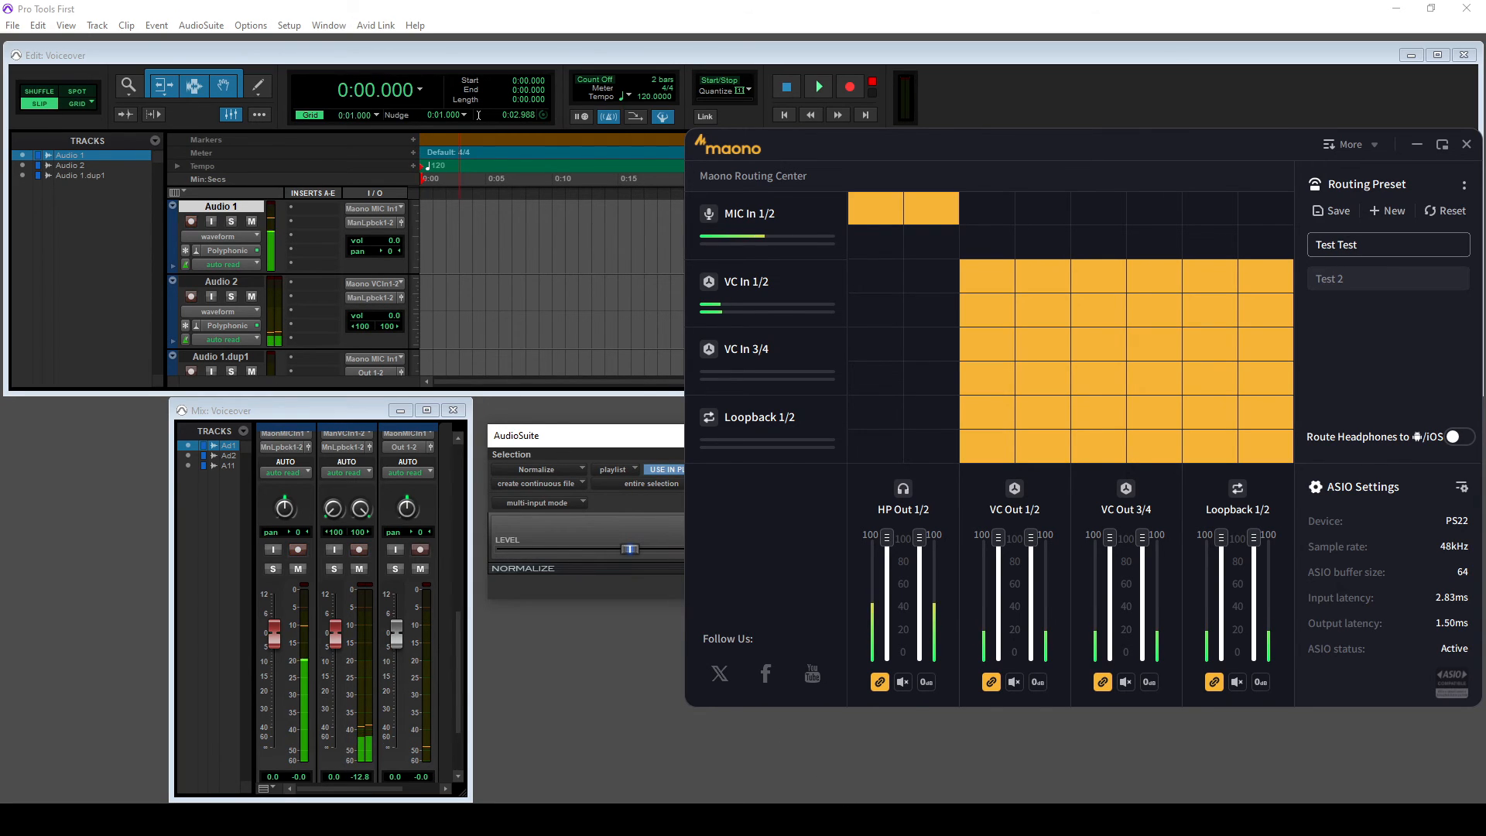
pyautogui.click(850, 818)
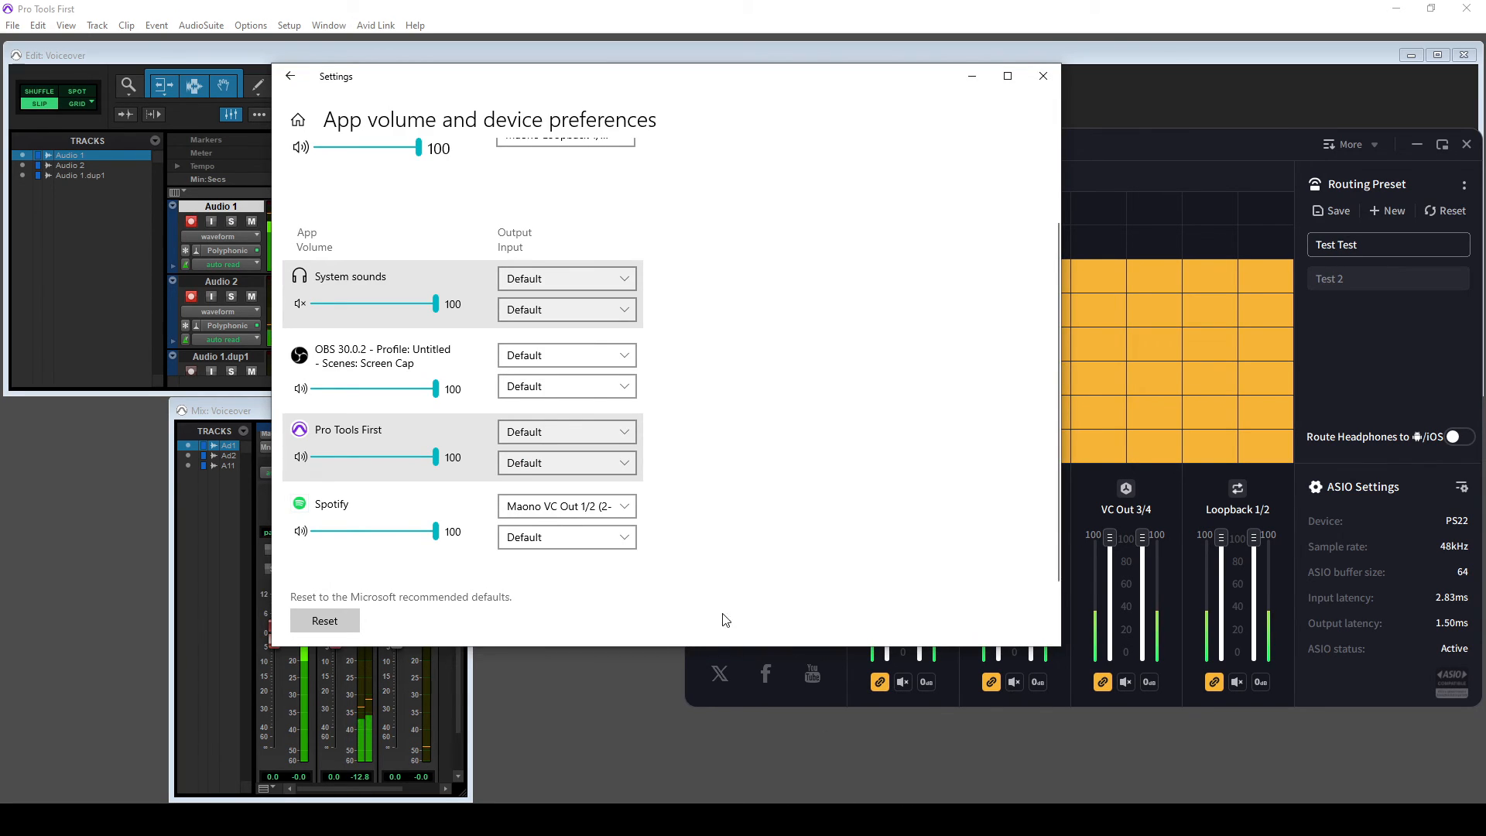
# - Set Spotify's output device to Maono VC Out 3/4 in App volume preferences
pyautogui.click(613, 511)
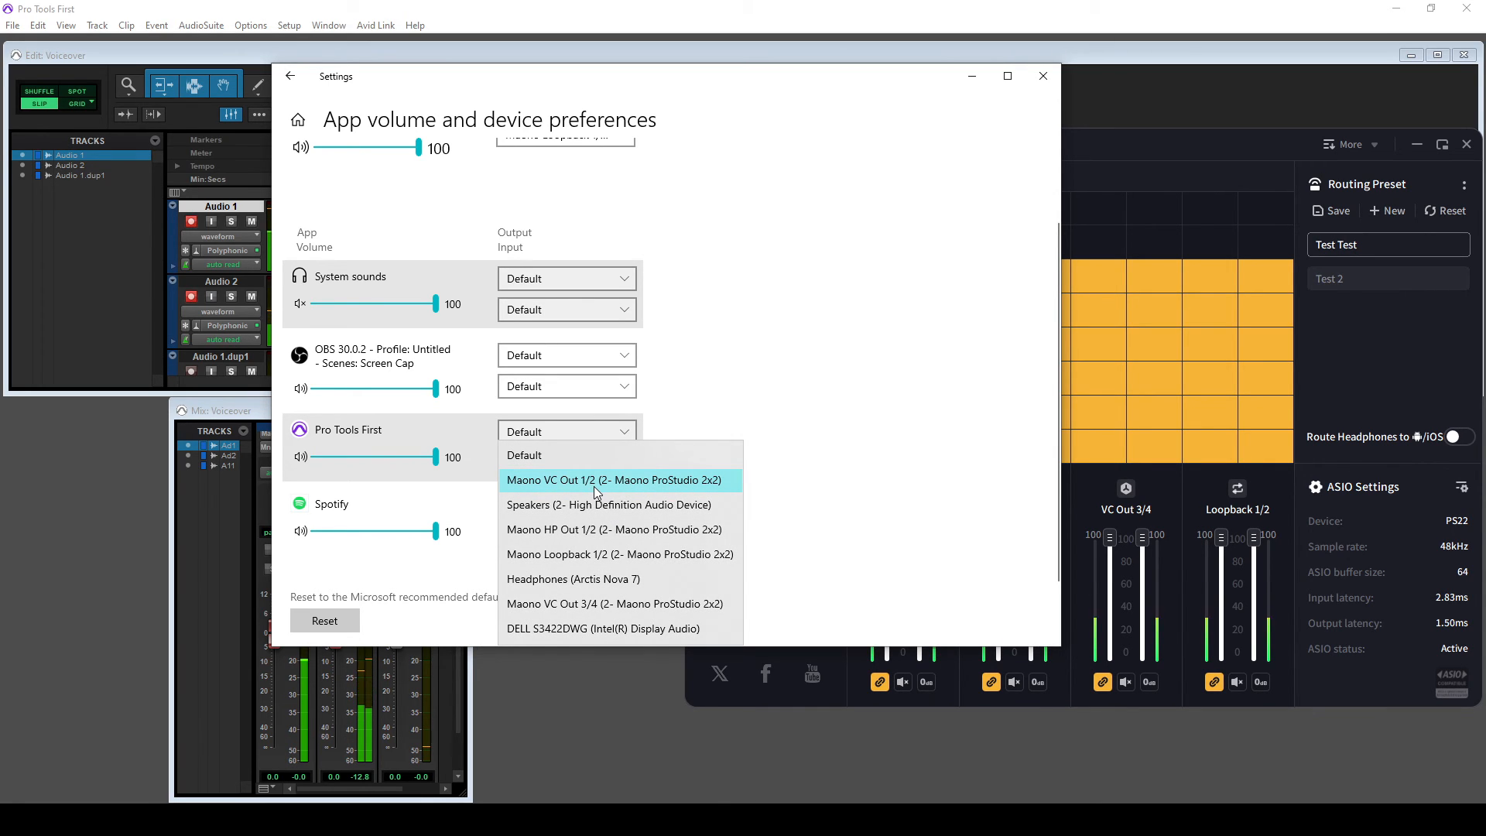
pyautogui.click(608, 610)
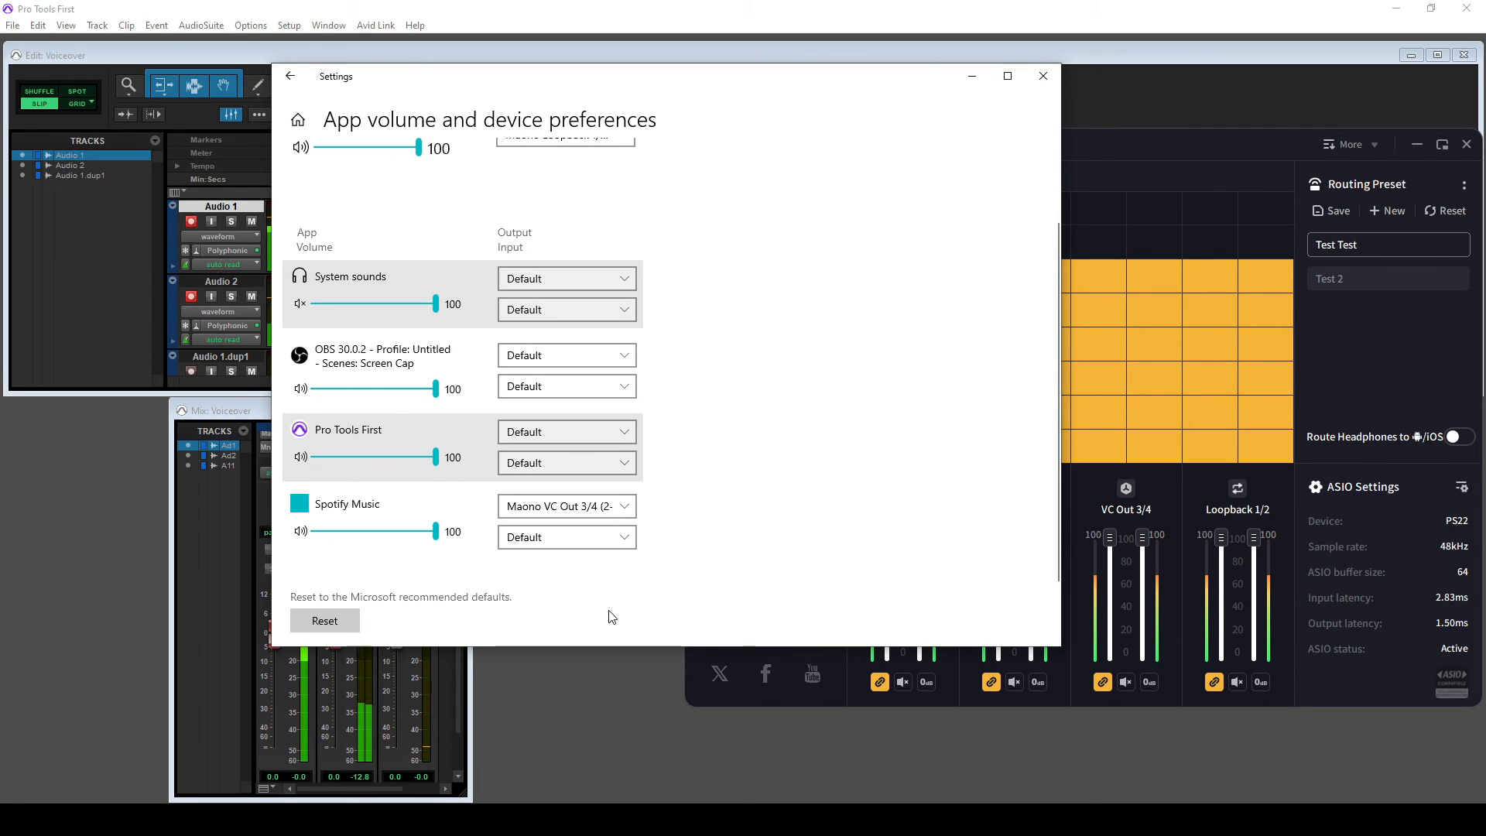
pyautogui.click(611, 686)
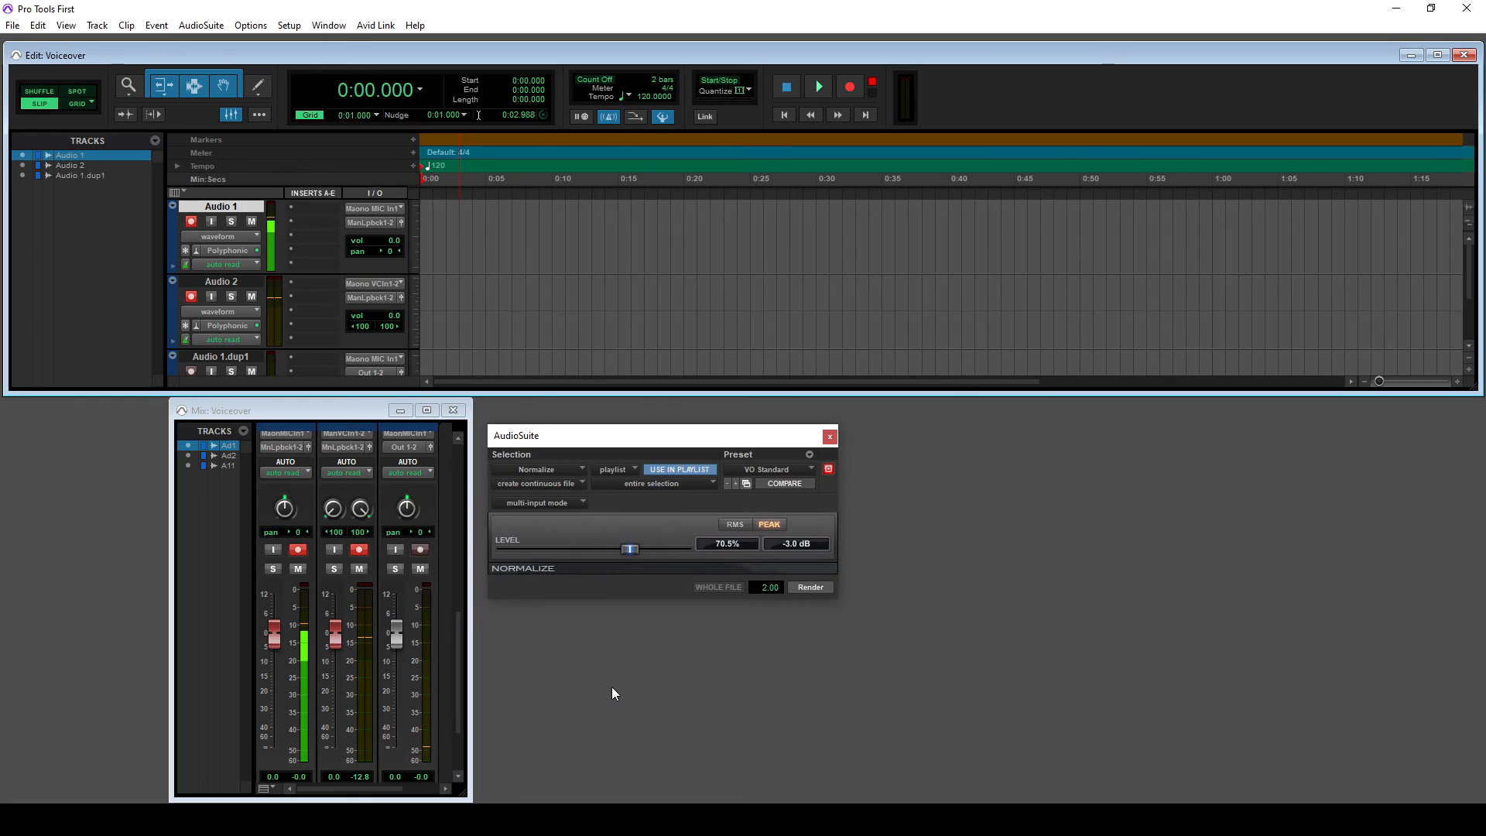
# - Feed Pro Tools track Audio 2 from the interface input Maono VC In 3-4 (Stereo)
pyautogui.click(792, 819)
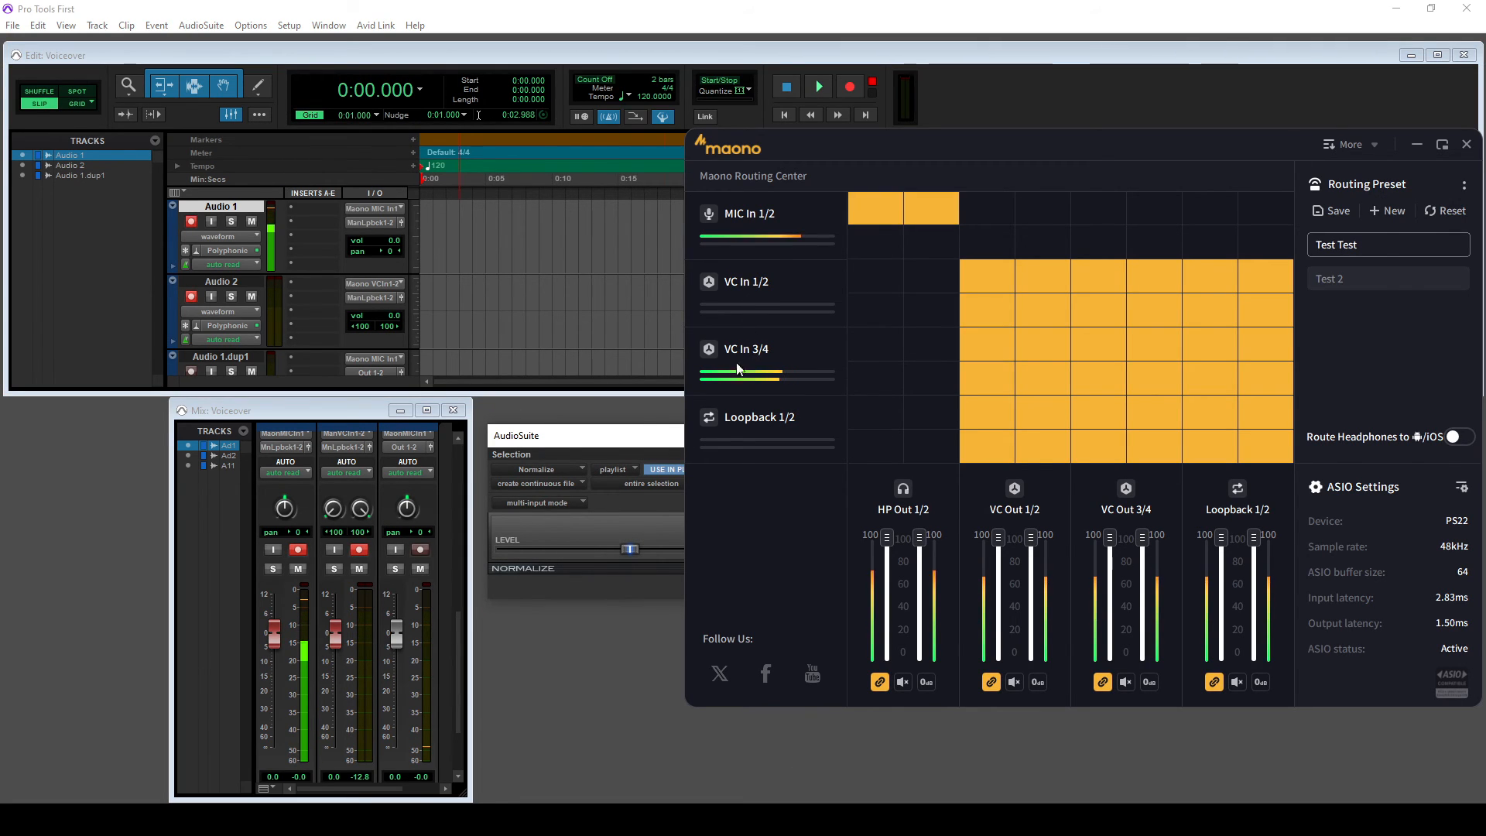
pyautogui.click(374, 285)
pyautogui.moveTo(443, 328)
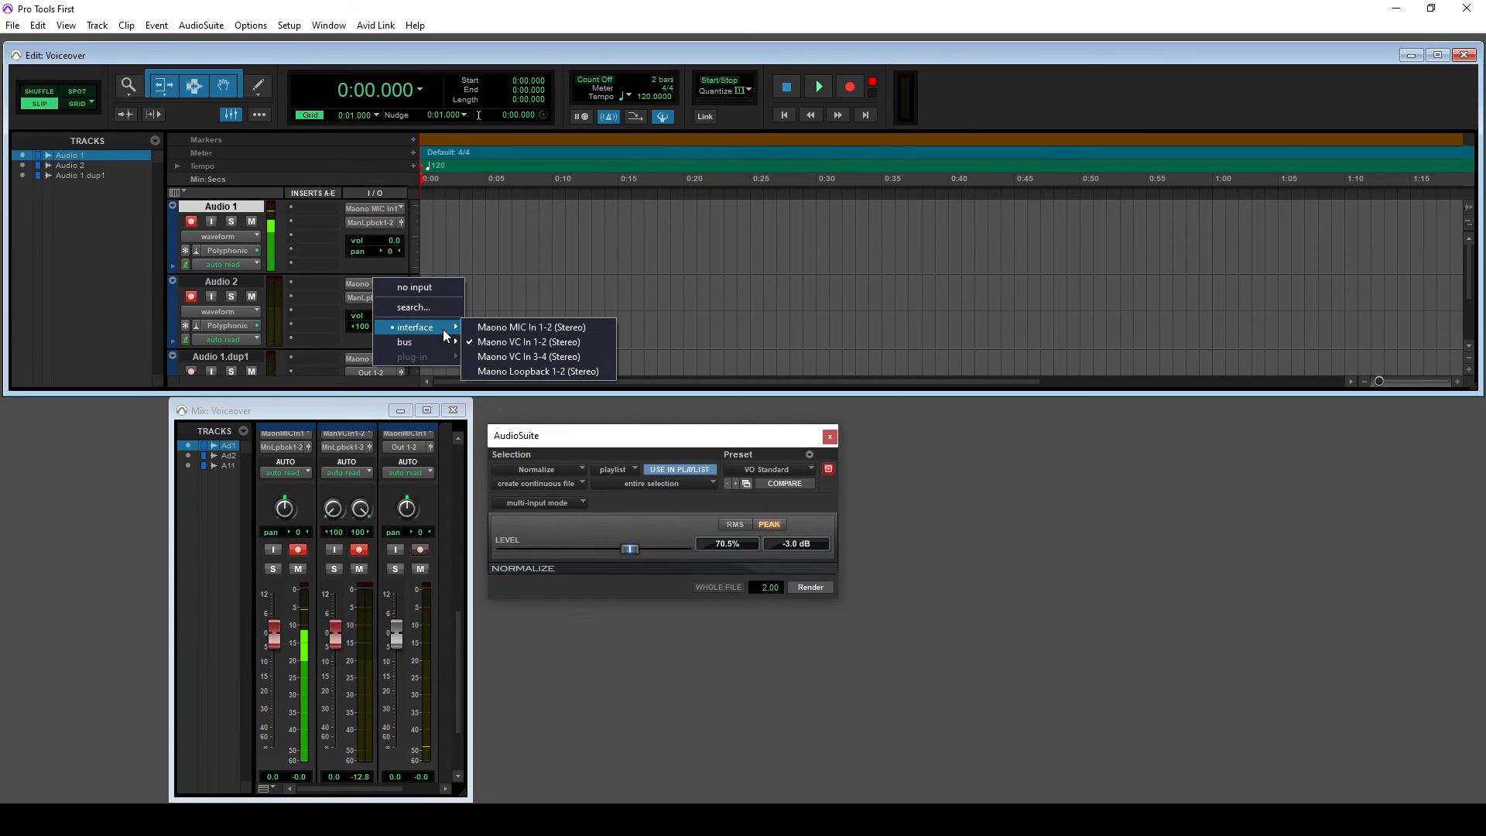
pyautogui.click(518, 357)
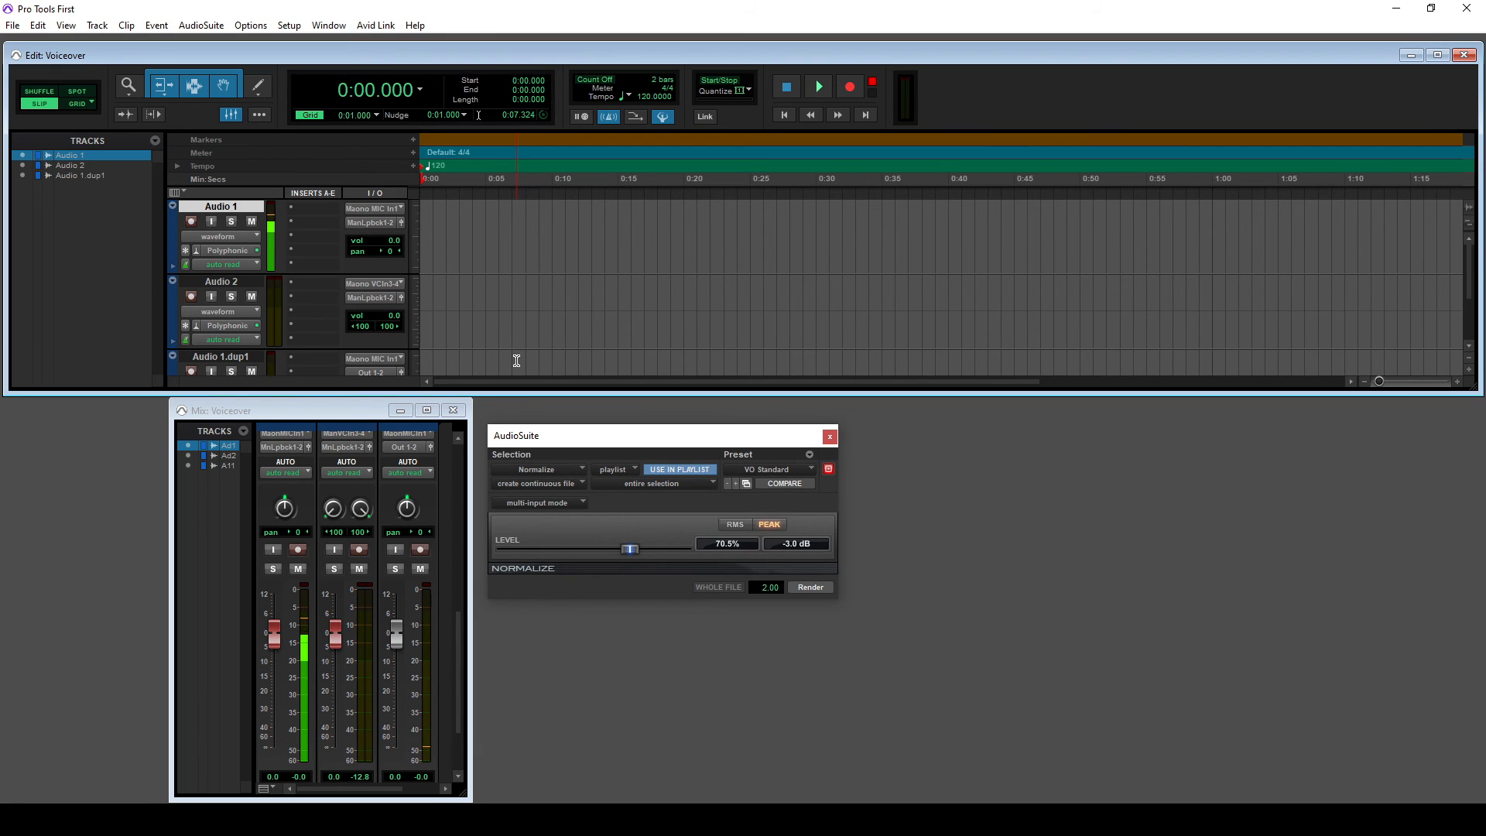
pyautogui.hotkey('alt', 'Tab')
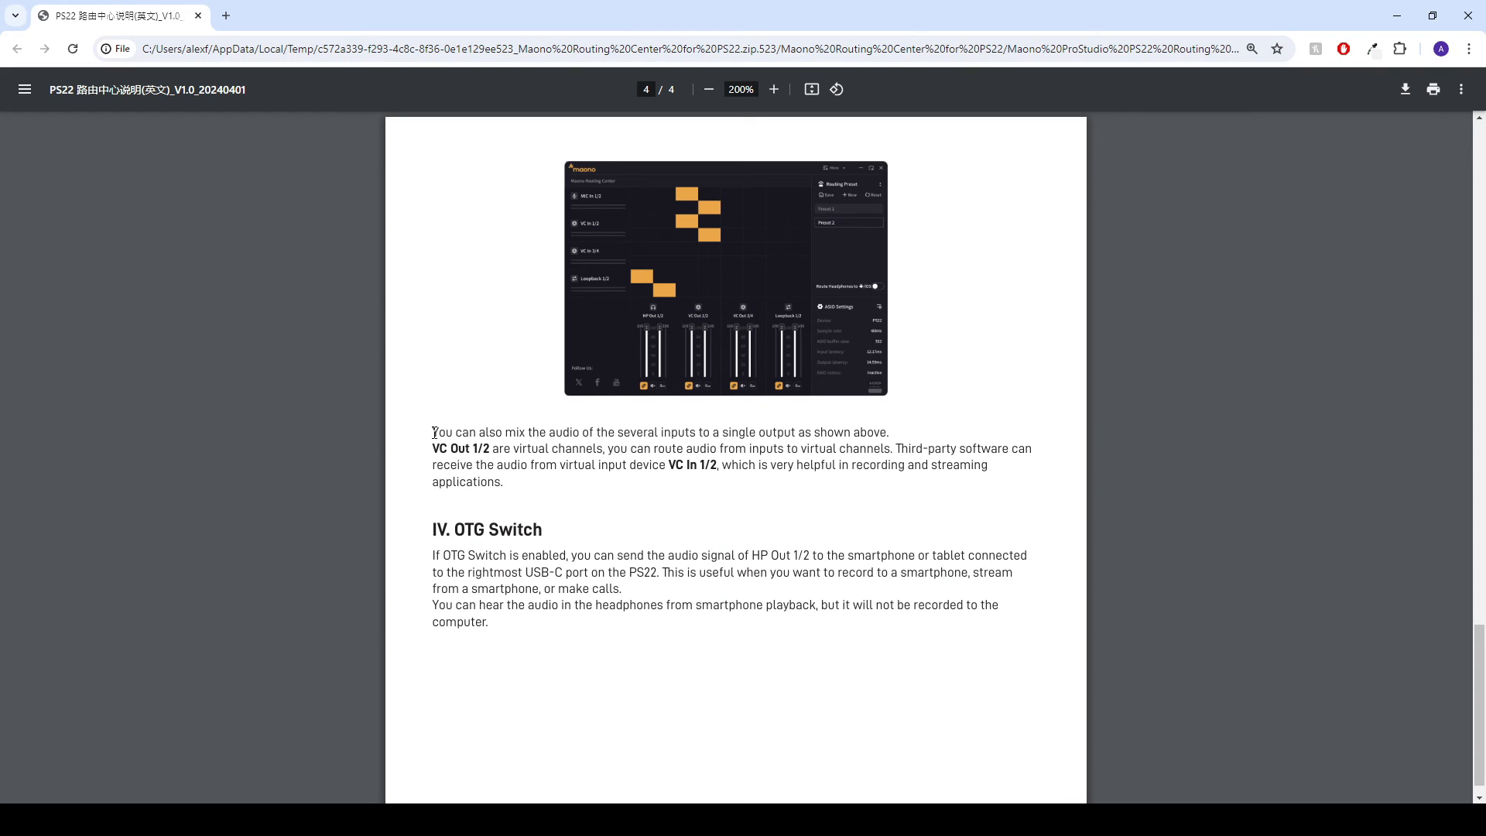
# - Highlight the manual's note that third-party software receives VC Out 1/2 via VC In 1/2, then move Chrome aside
pyautogui.moveTo(434, 432); pyautogui.dragTo(524, 487)
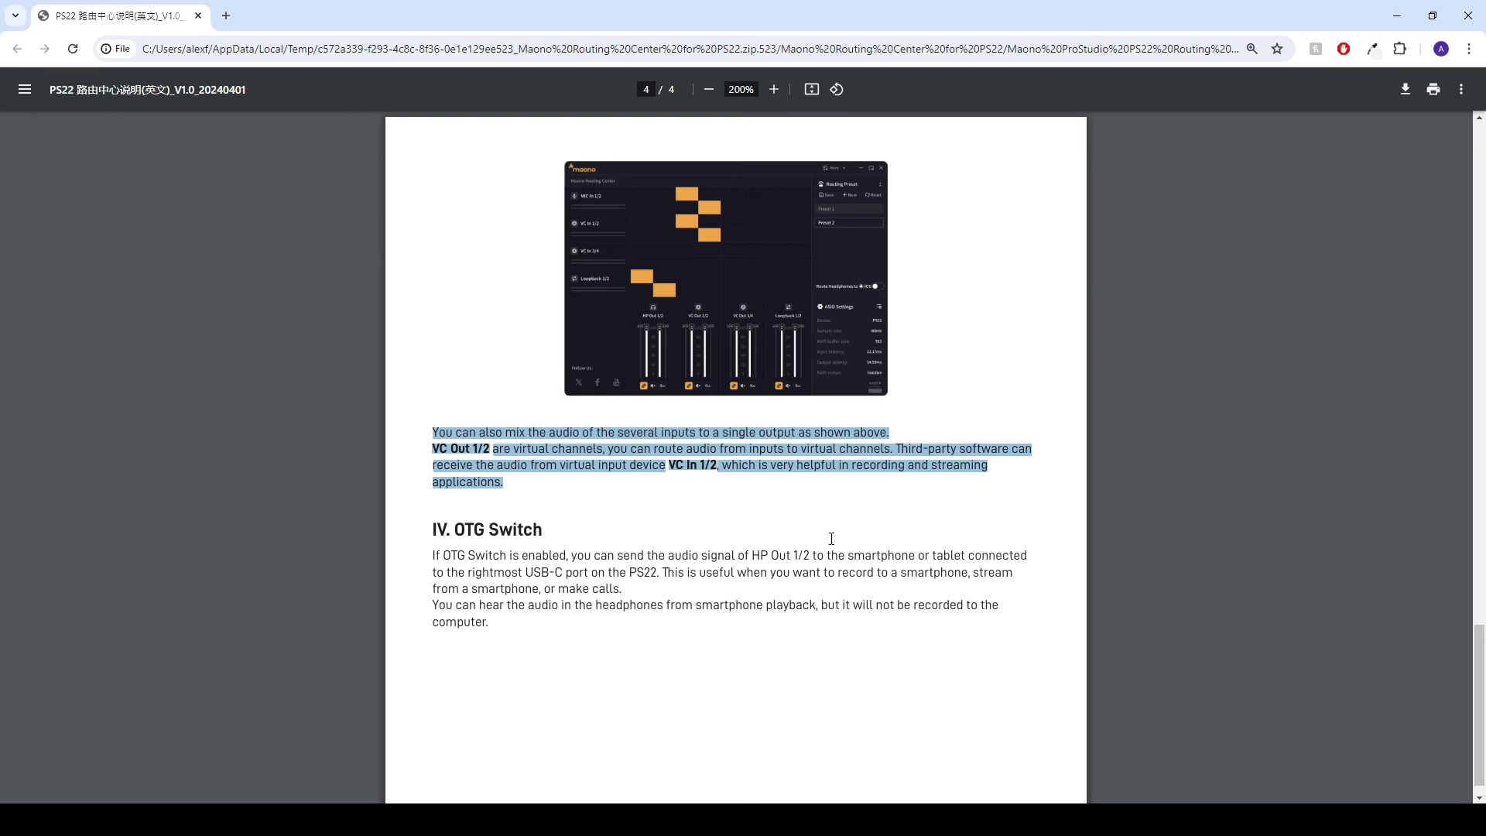
pyautogui.click(995, 457)
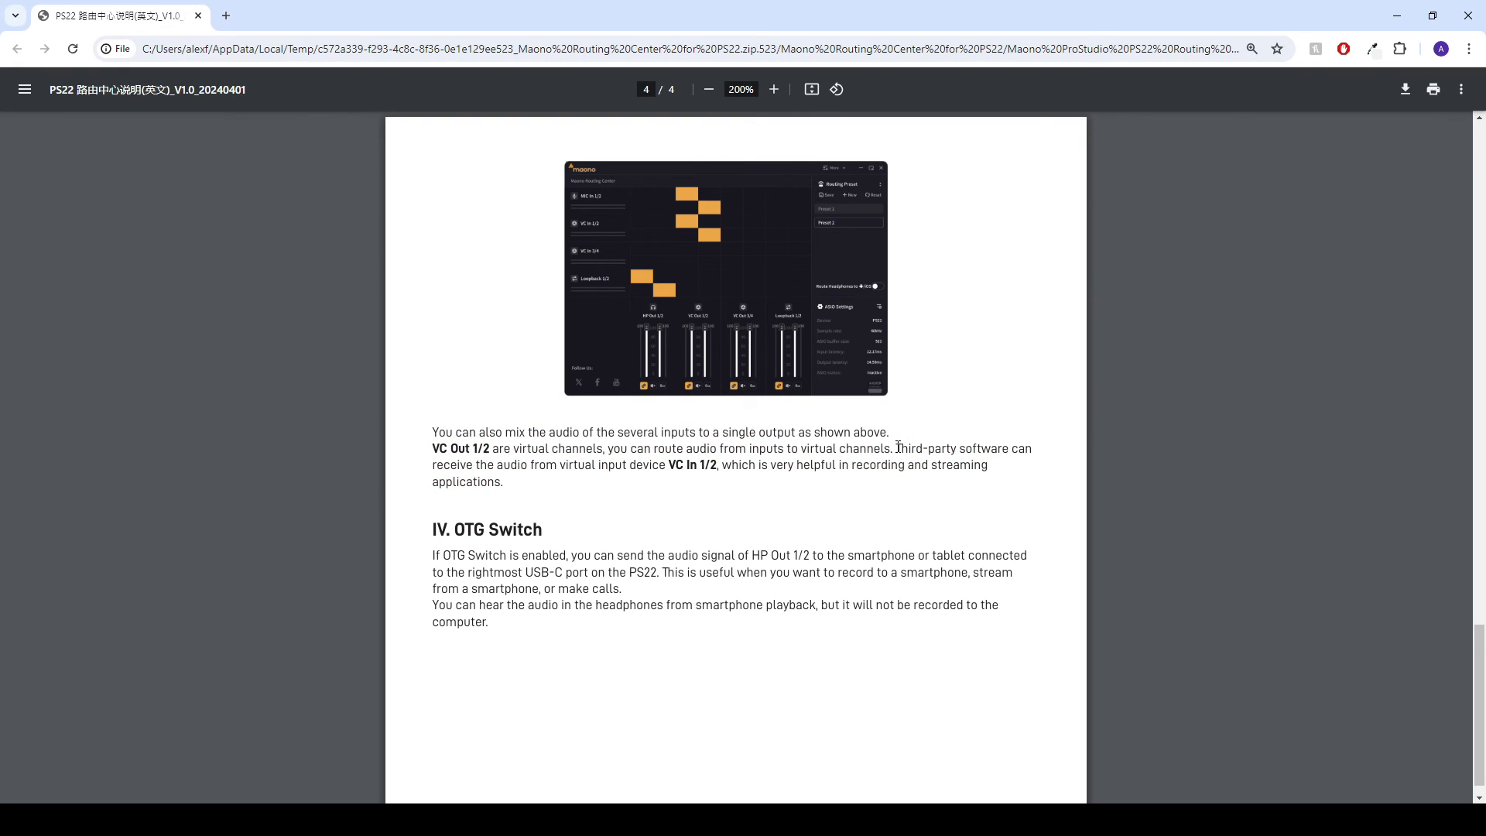
pyautogui.moveTo(896, 448); pyautogui.dragTo(890, 472)
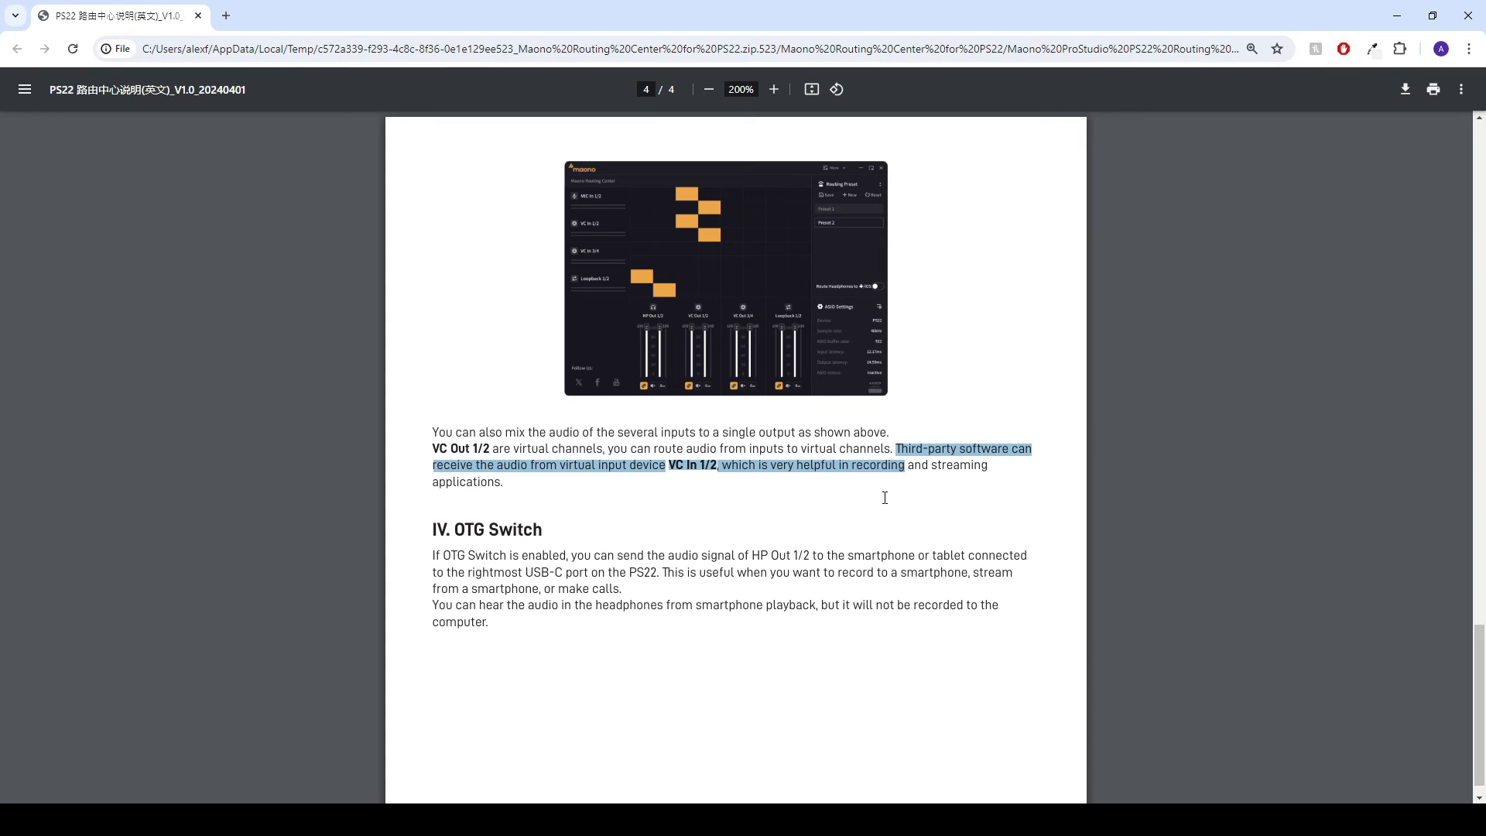
pyautogui.moveTo(867, 516); pyautogui.dragTo(688, 488)
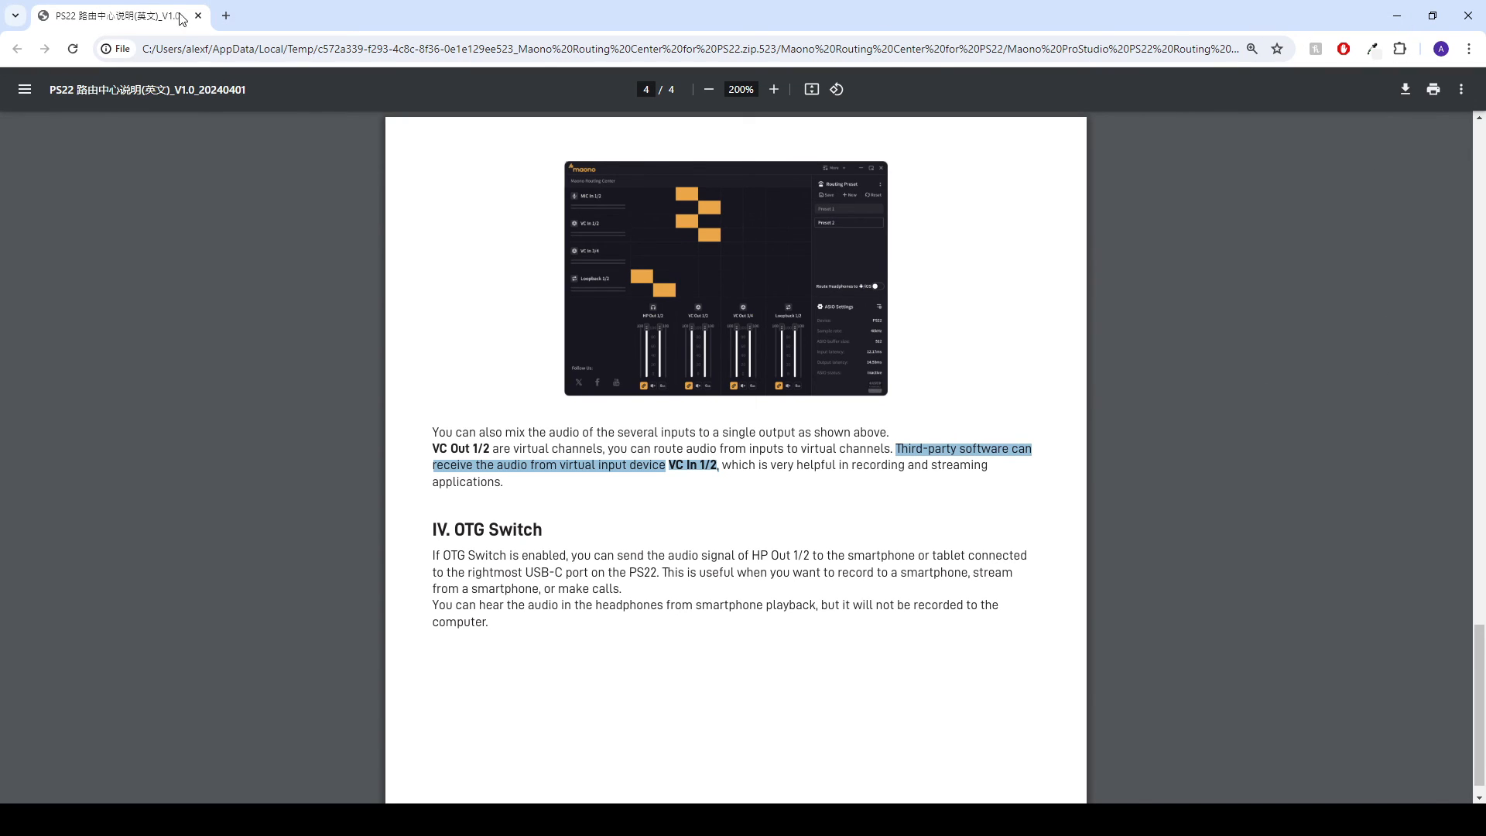
pyautogui.moveTo(129, 15); pyautogui.dragTo(0, 93)
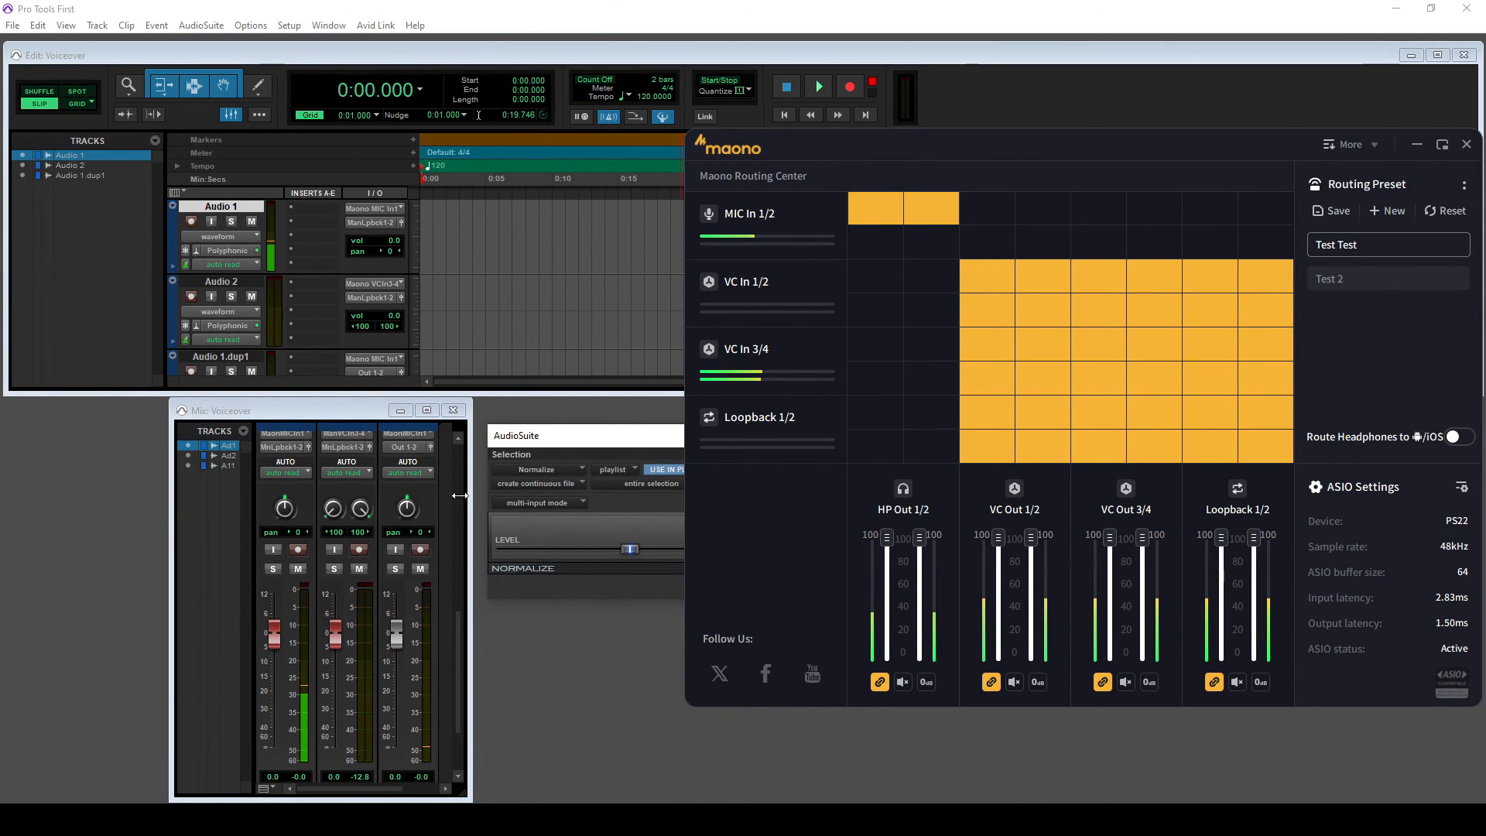
# - Set Spotify's output and input devices both to Maono Loopback 1/2, then minimise Settings
pyautogui.click(851, 819)
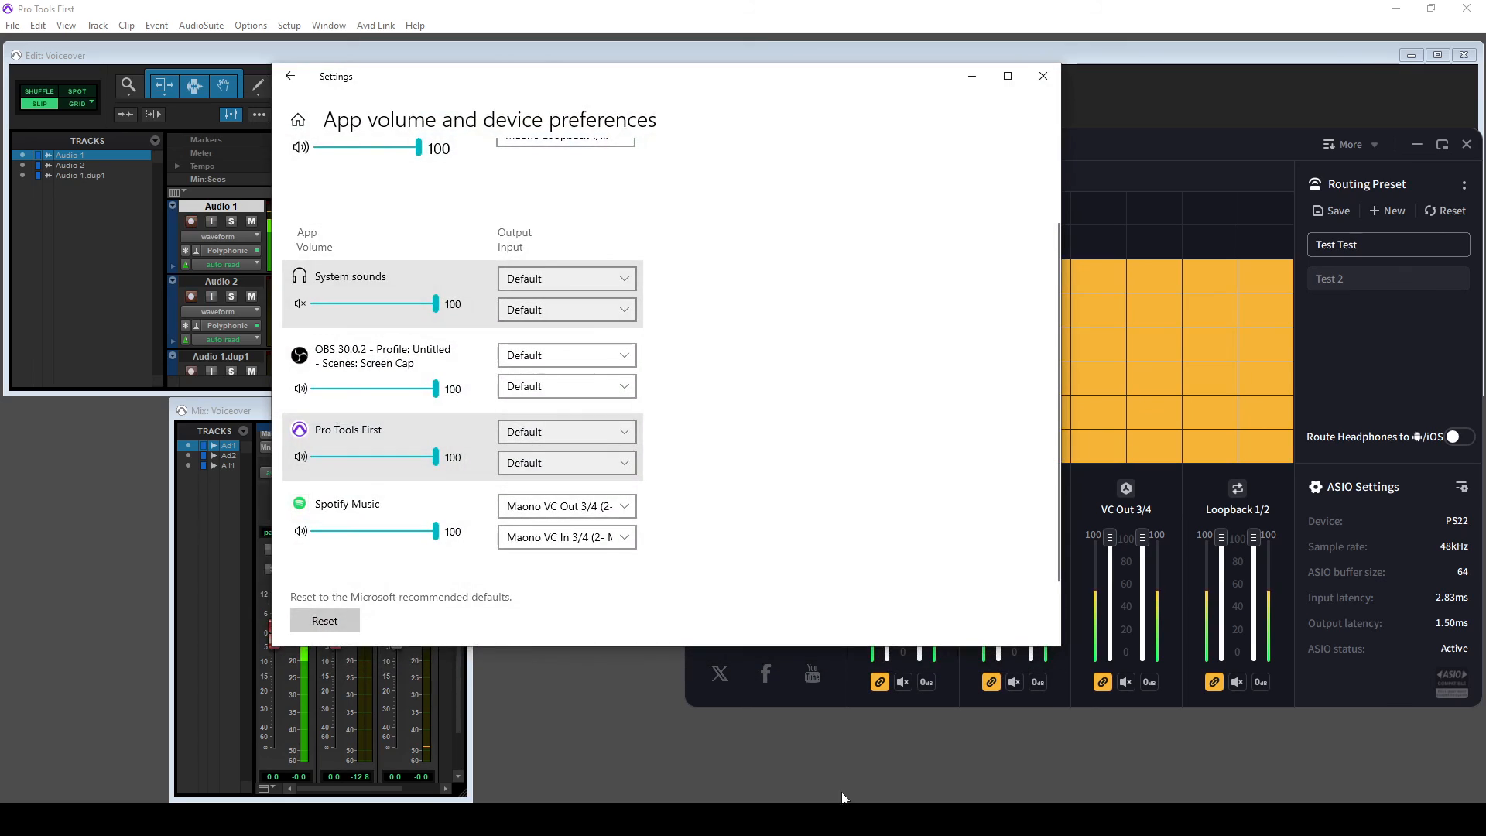
pyautogui.click(611, 510)
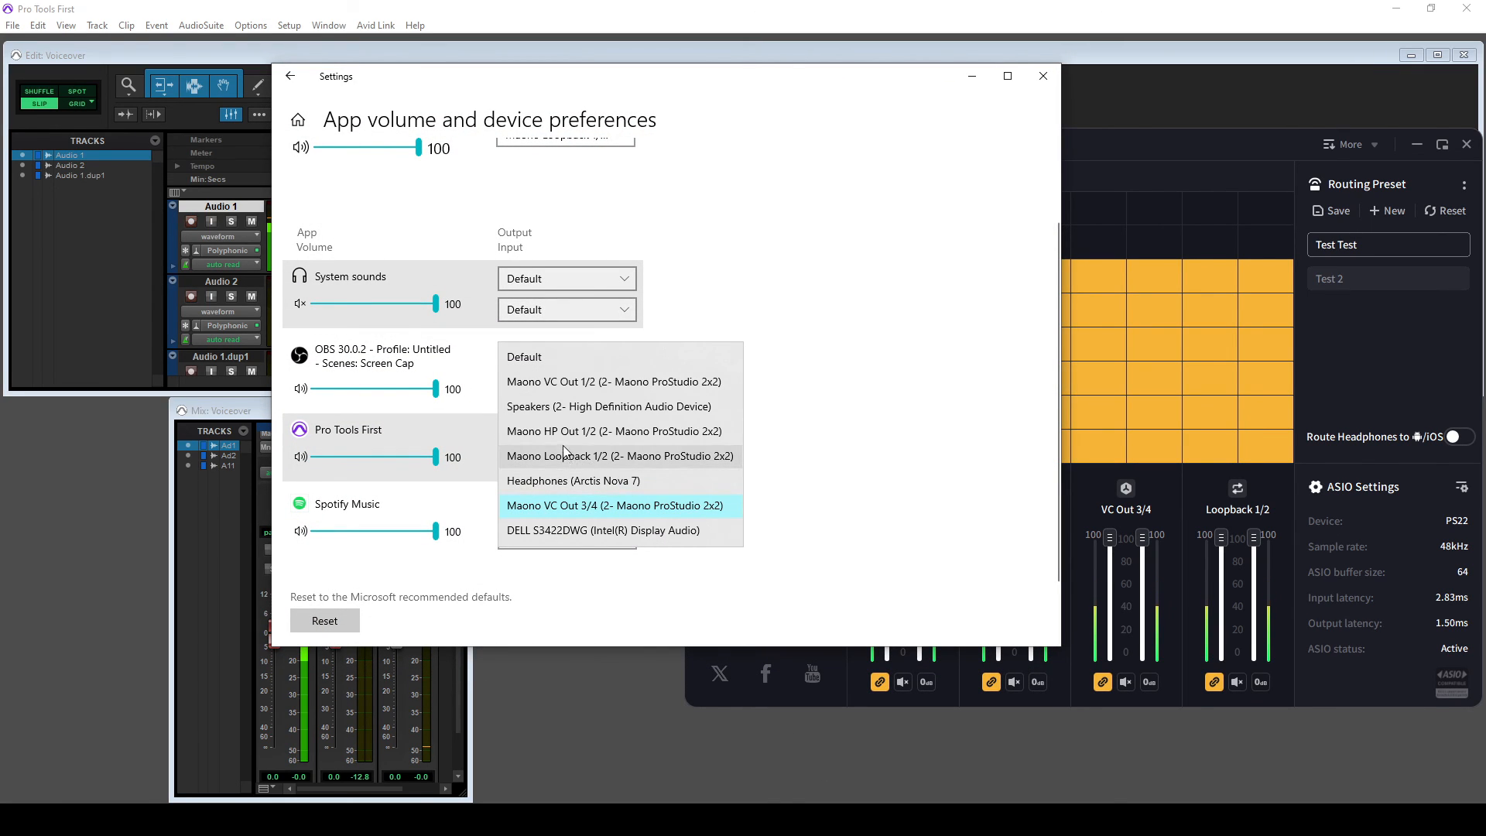
pyautogui.click(629, 455)
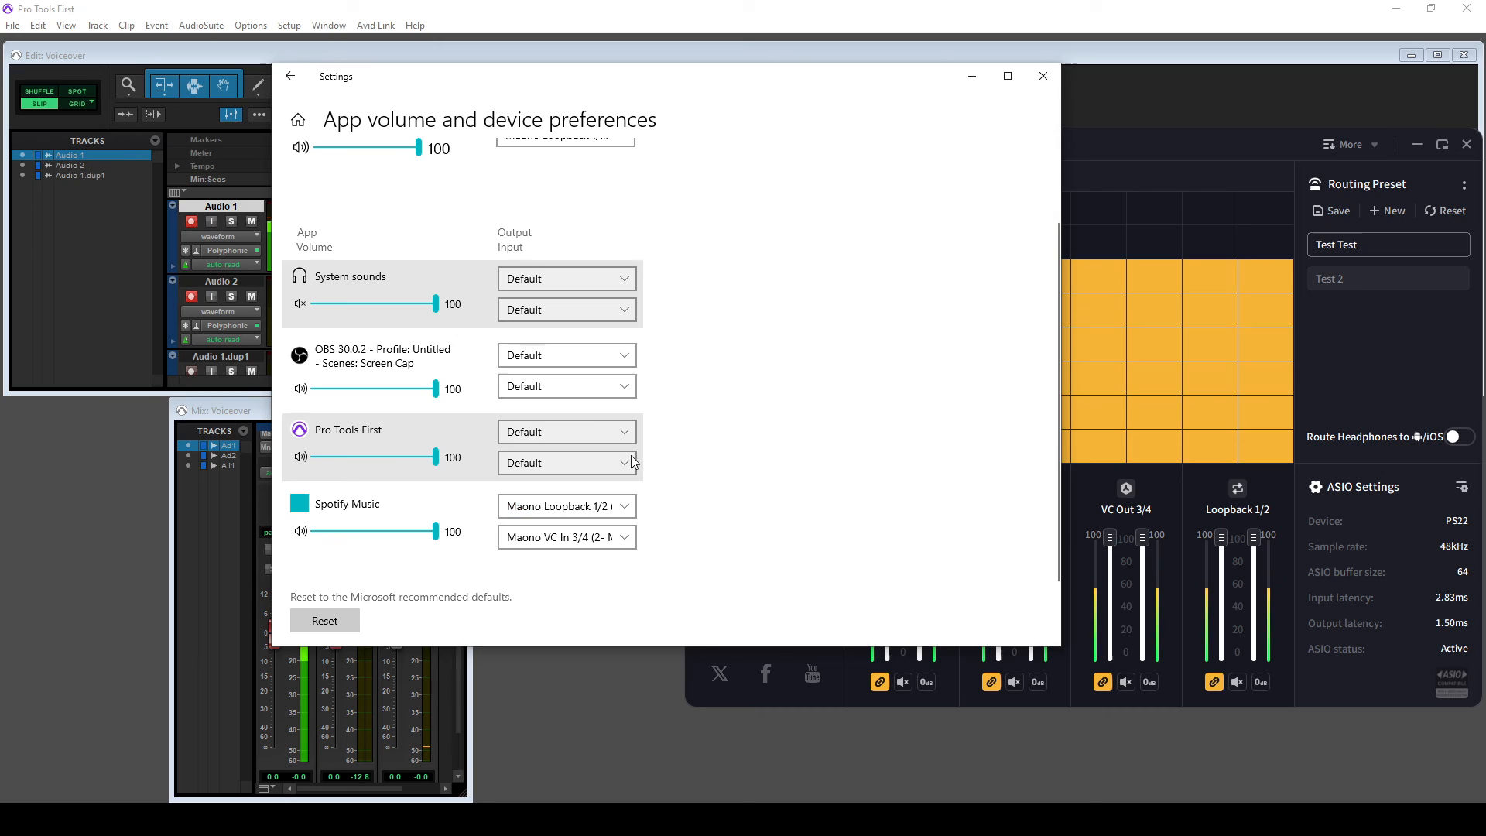
pyautogui.click(628, 536)
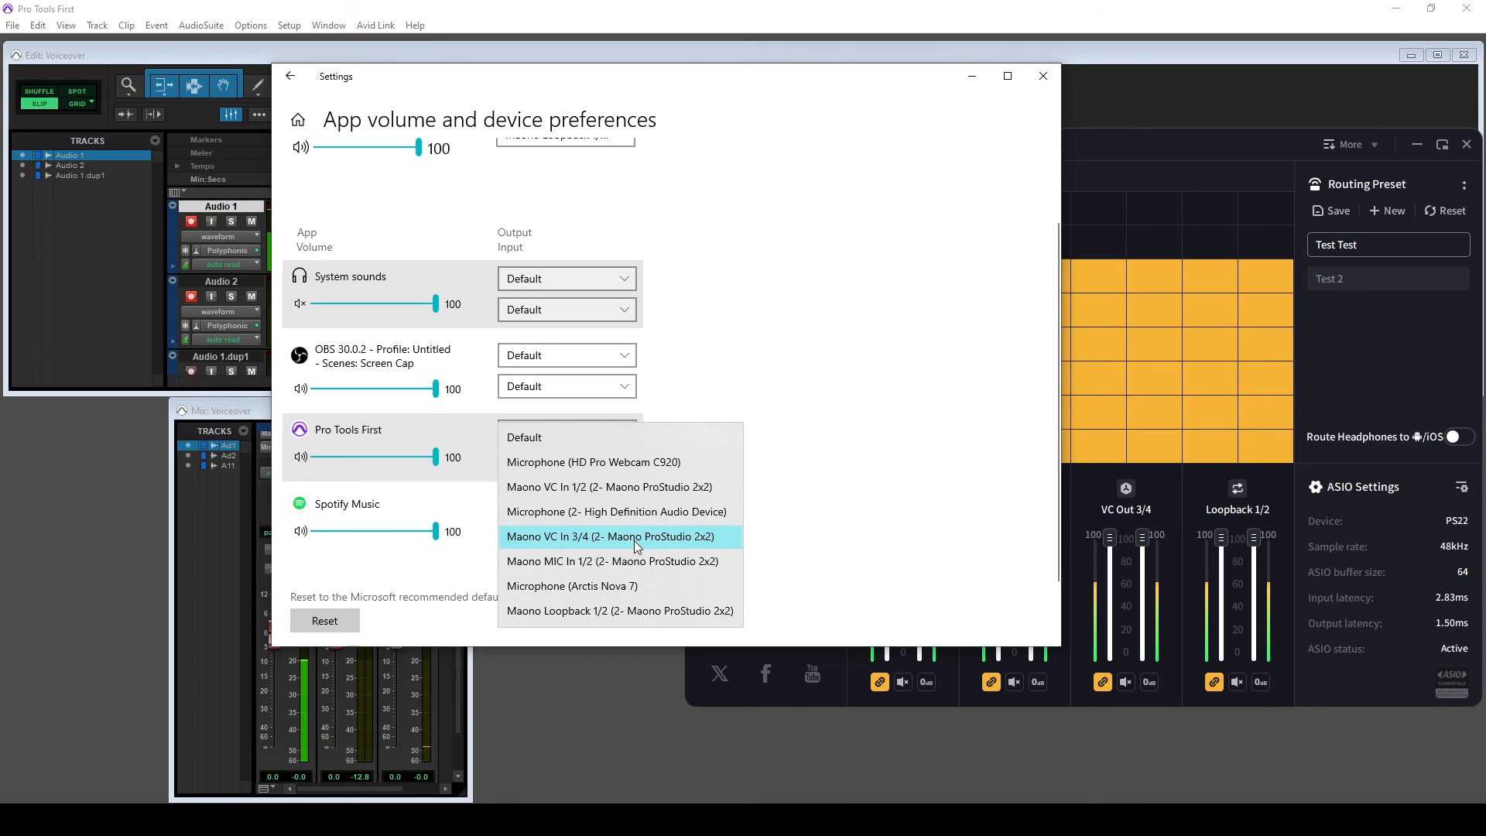
pyautogui.click(649, 613)
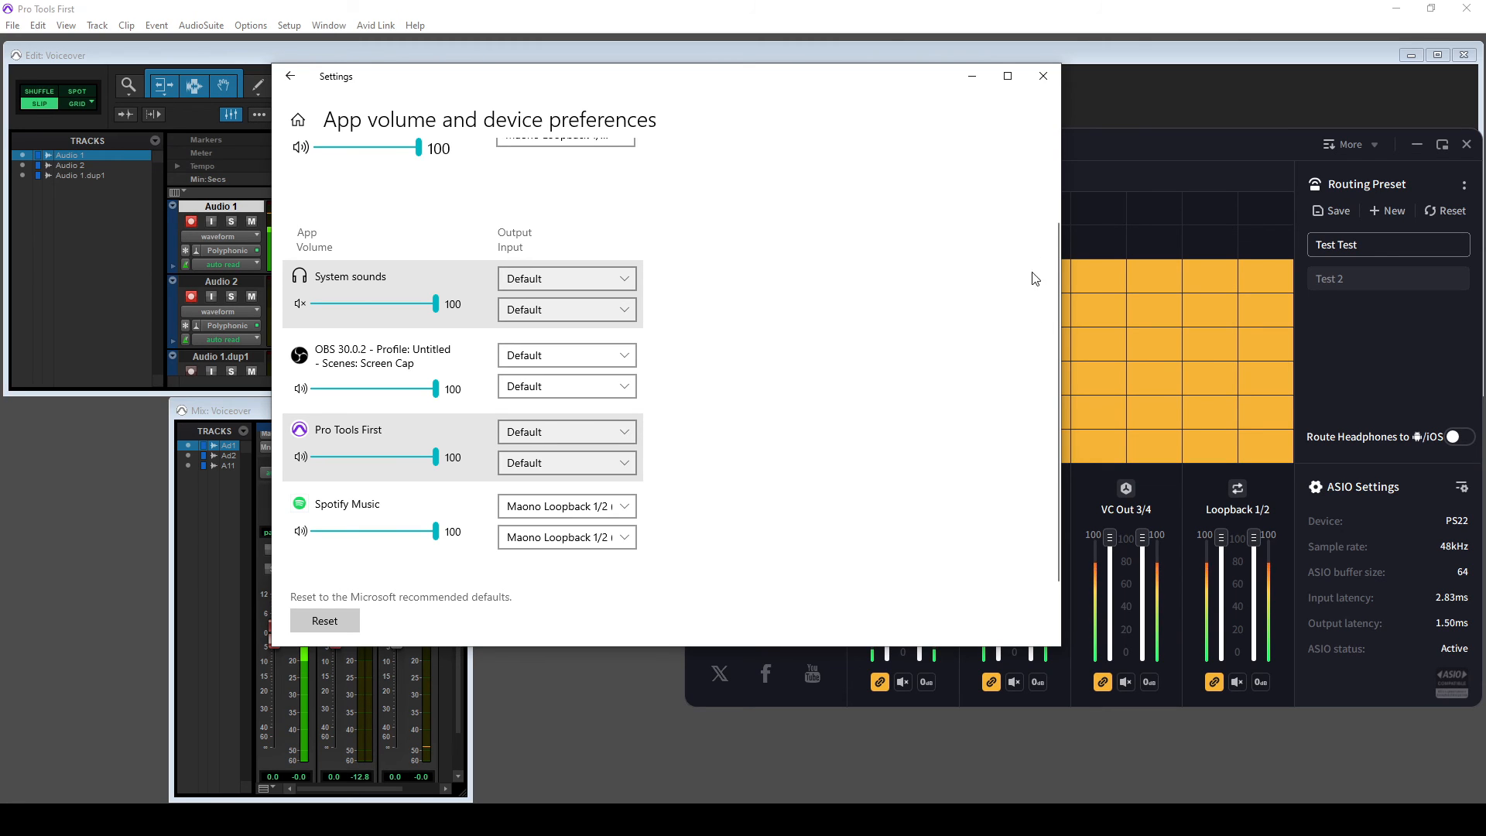
pyautogui.click(972, 76)
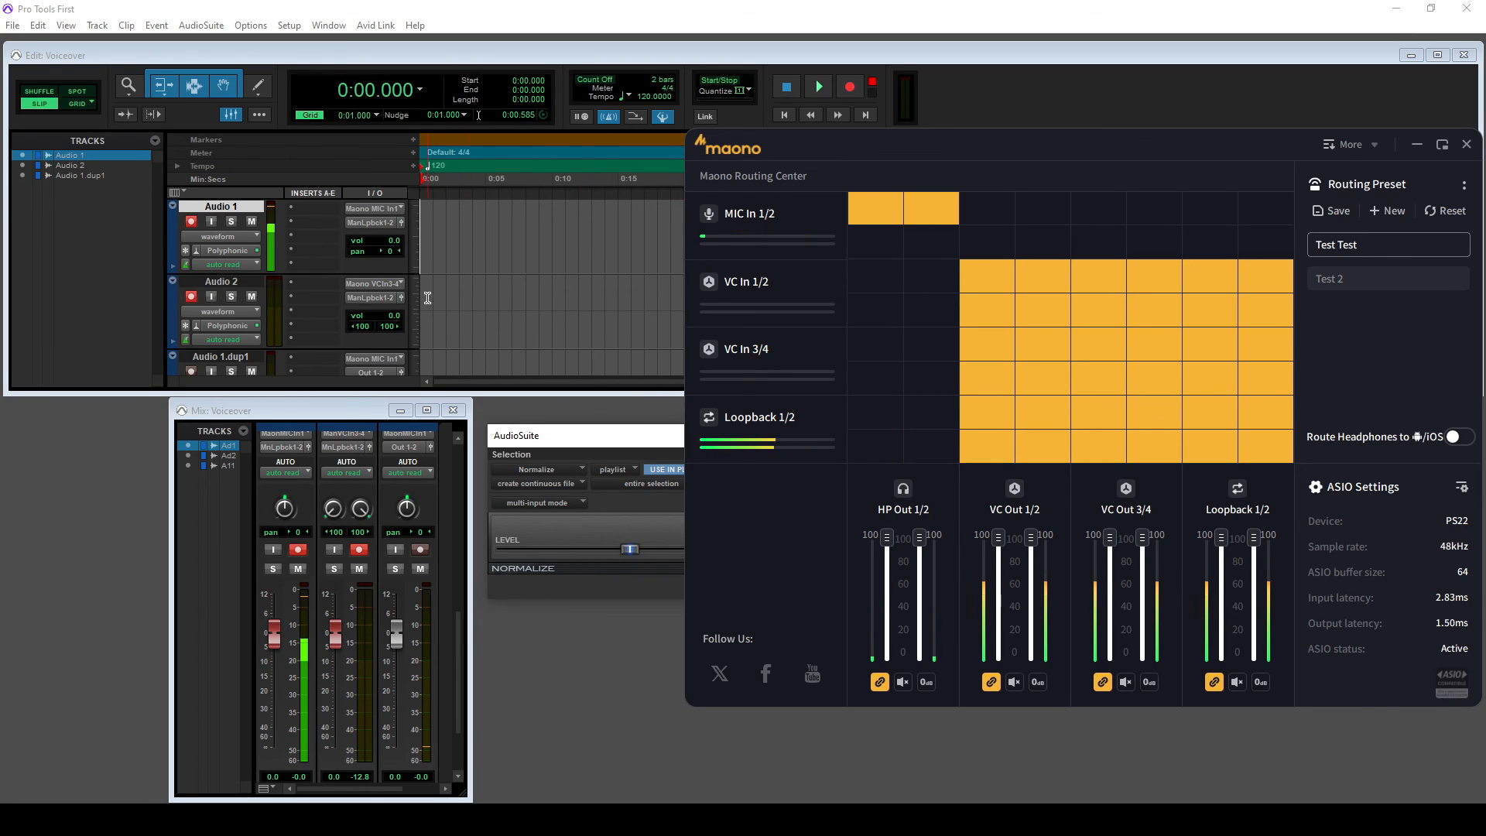
# - Switch Audio 2's record input to interface Maono Loopback 1-2 (Stereo)
pyautogui.click(398, 282)
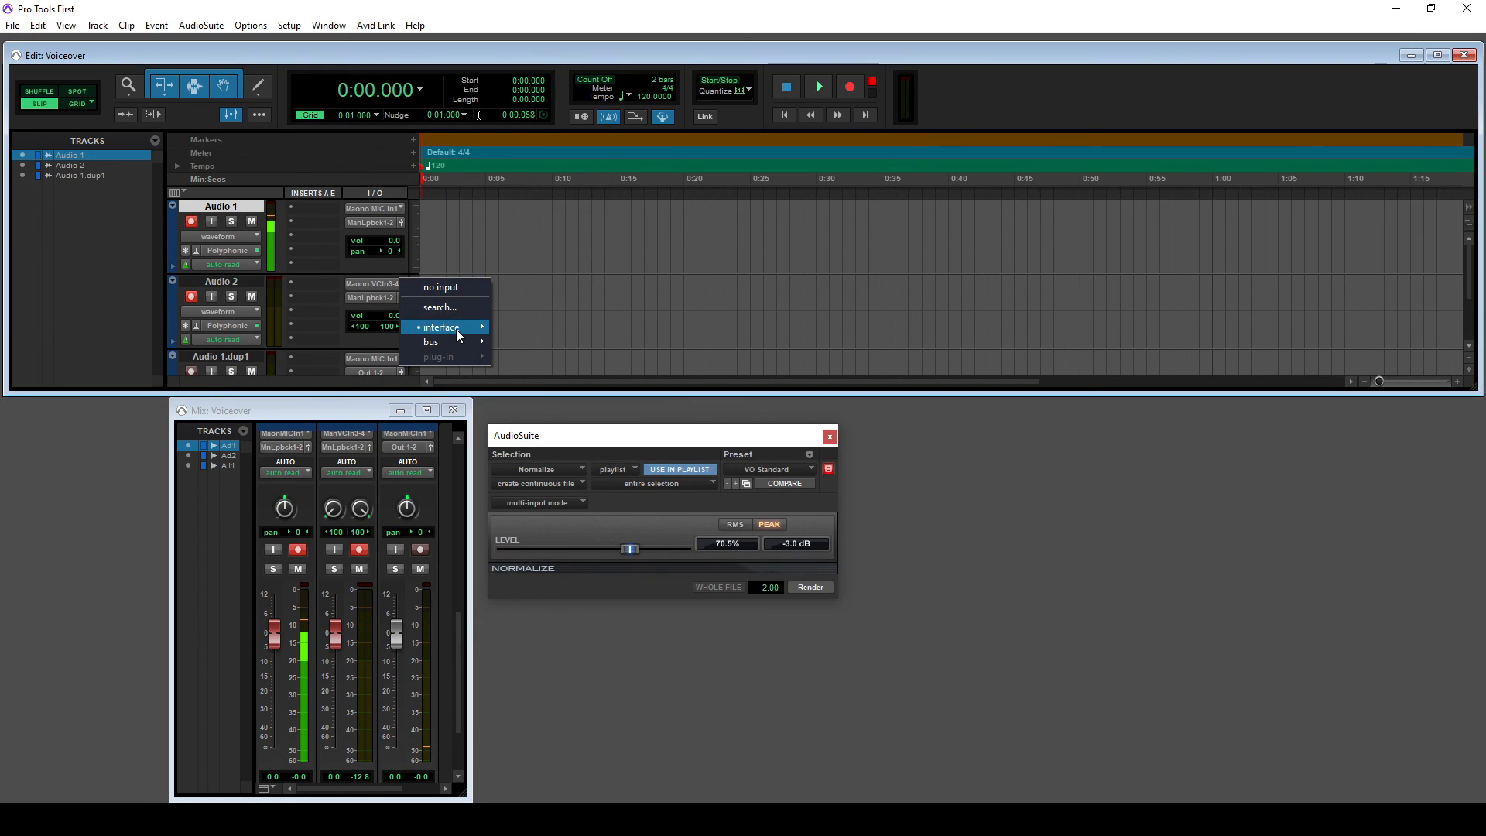
pyautogui.moveTo(457, 328)
pyautogui.click(551, 372)
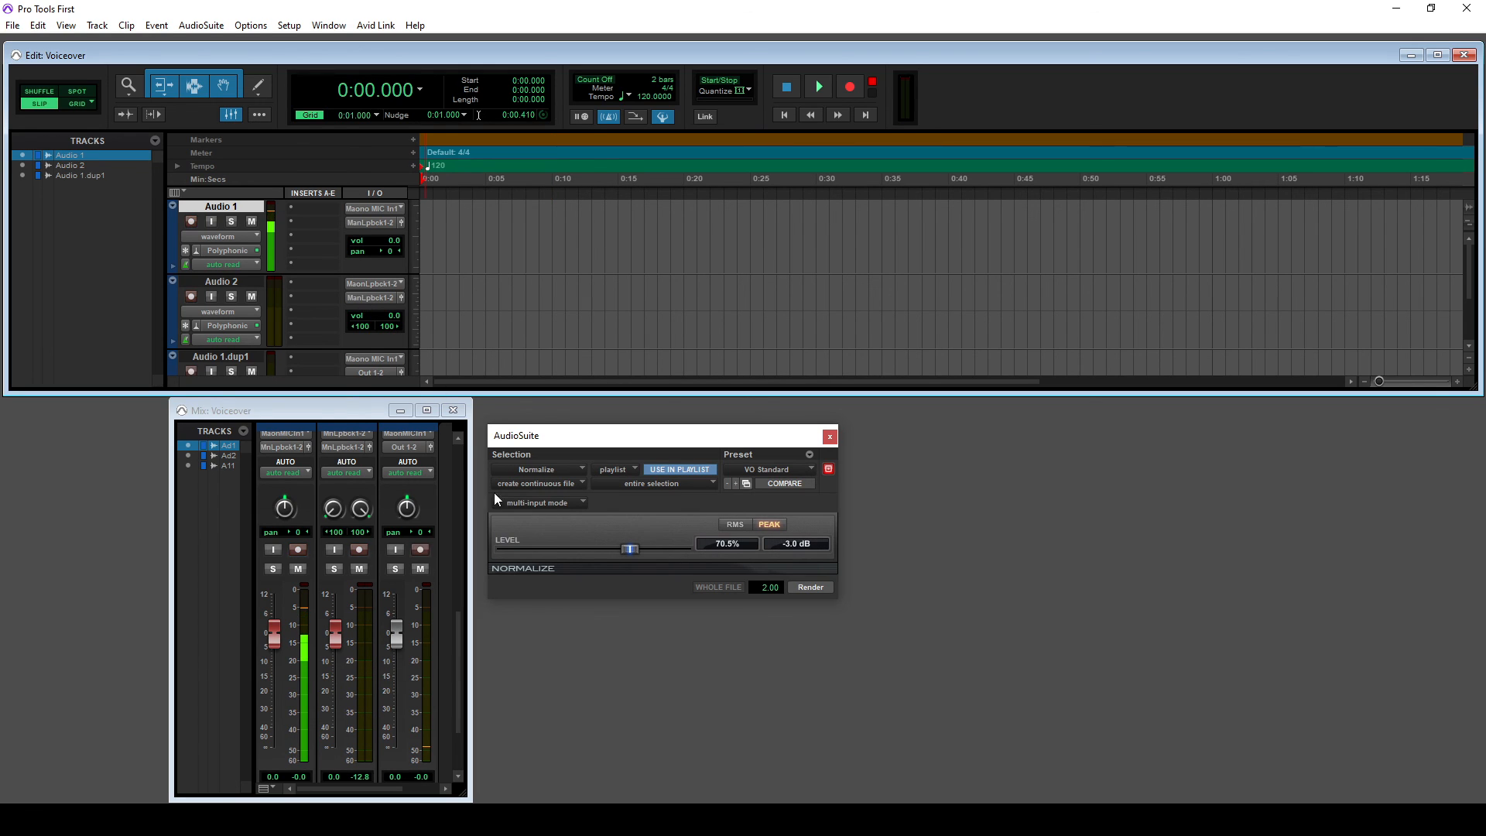
pyautogui.click(853, 814)
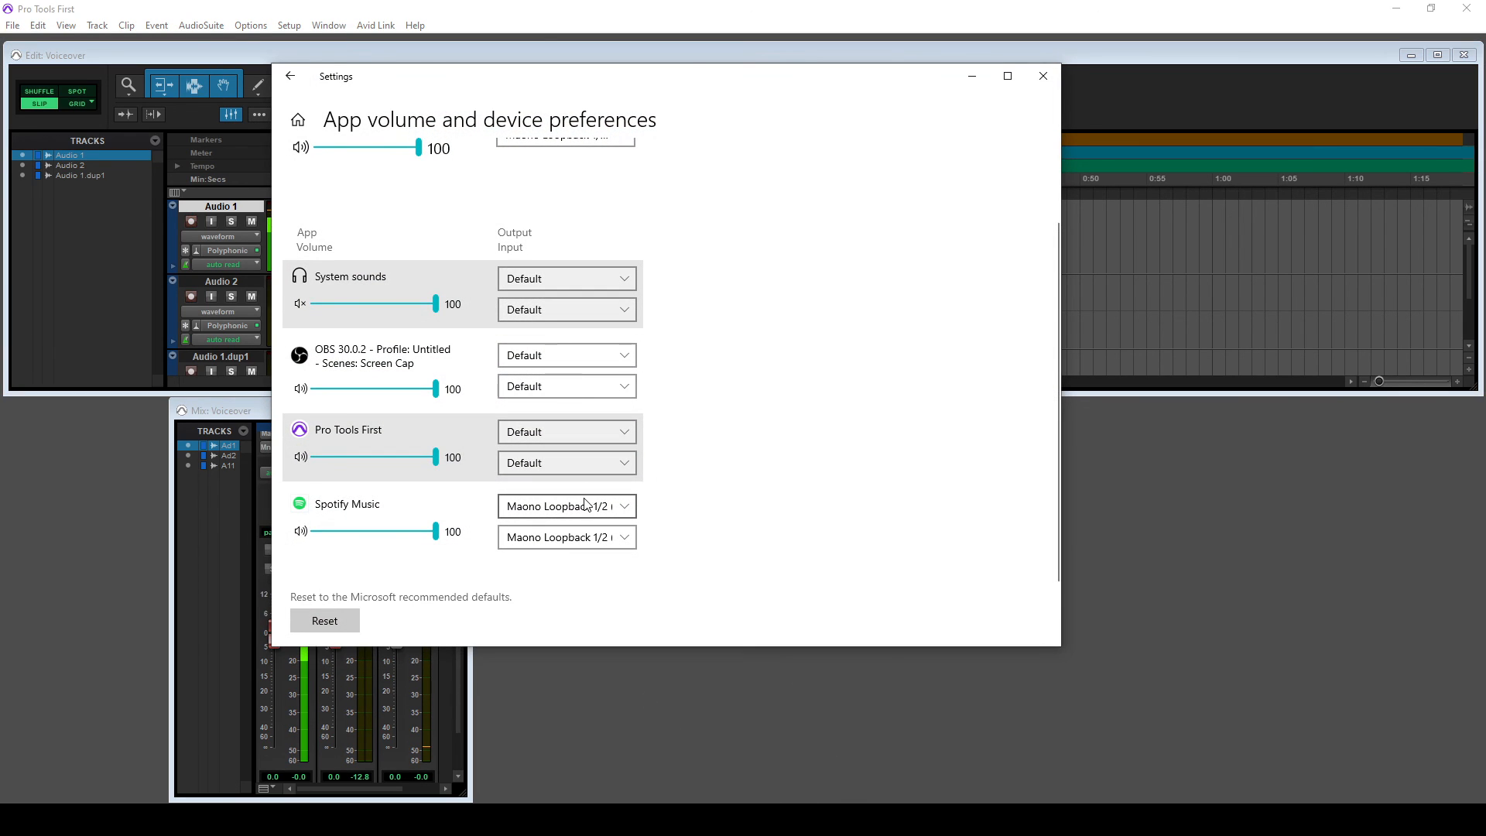
# - Send Spotify's output to Maono VC Out 1/2, reset its input to Default, and minimise Settings
pyautogui.click(585, 509)
pyautogui.click(573, 438)
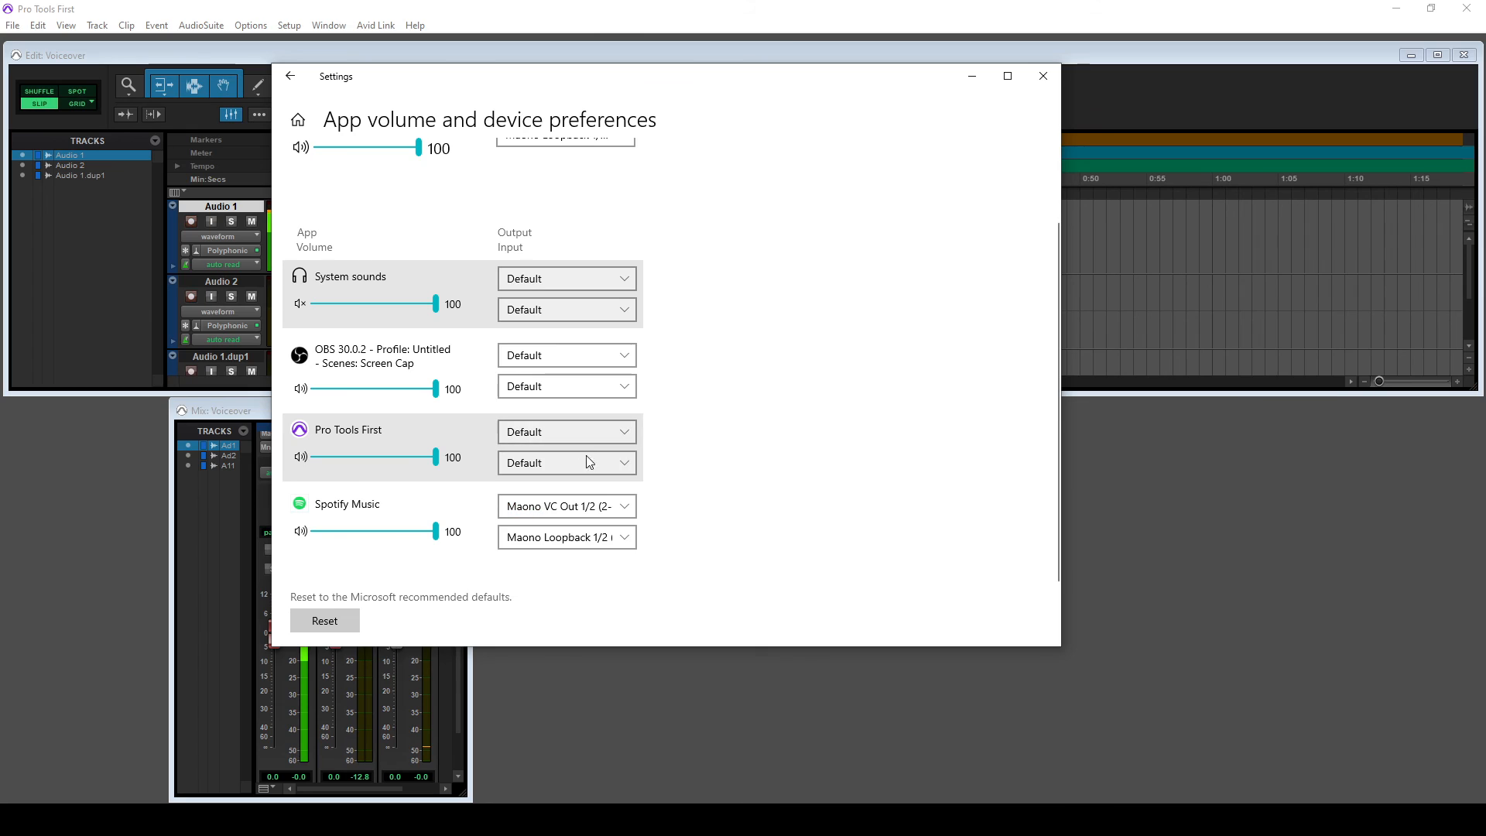
pyautogui.click(615, 539)
pyautogui.click(554, 372)
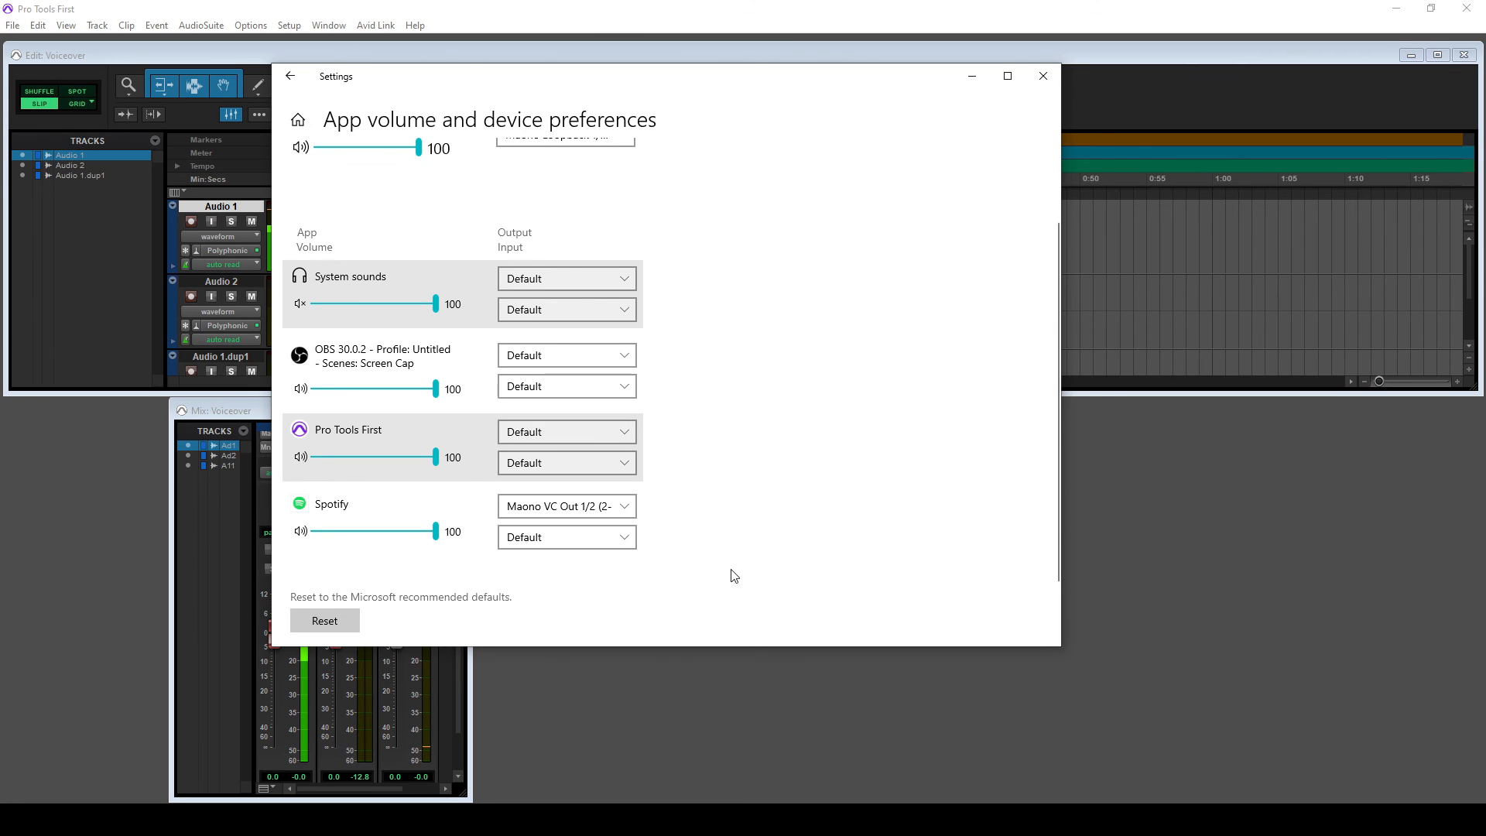
pyautogui.click(814, 817)
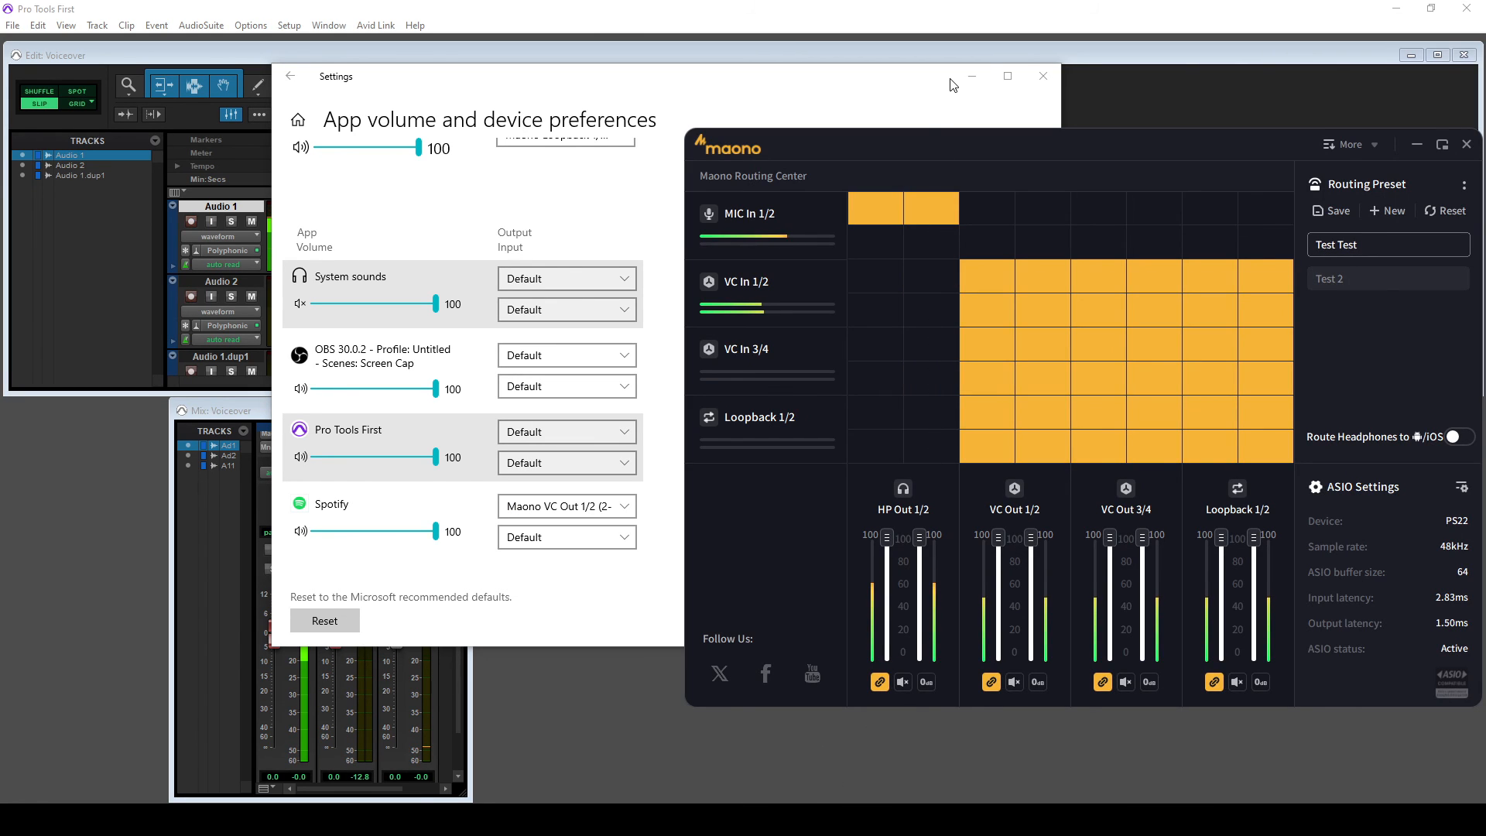
pyautogui.click(962, 81)
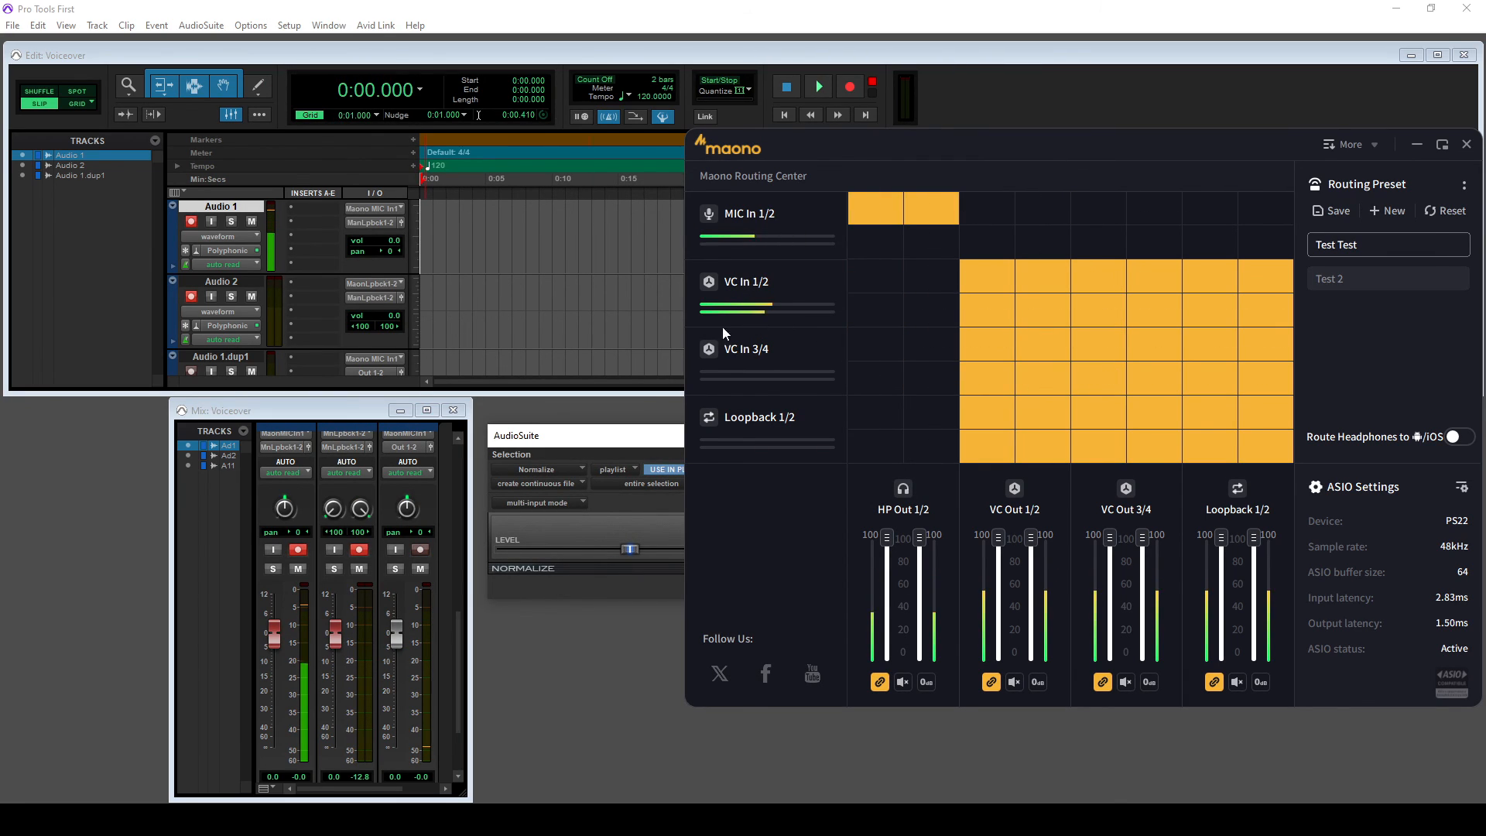
# - Change Audio 2's input to Maono VC In 1-2 (Stereo) and drag the PS22 manual back on screen
pyautogui.click(387, 283)
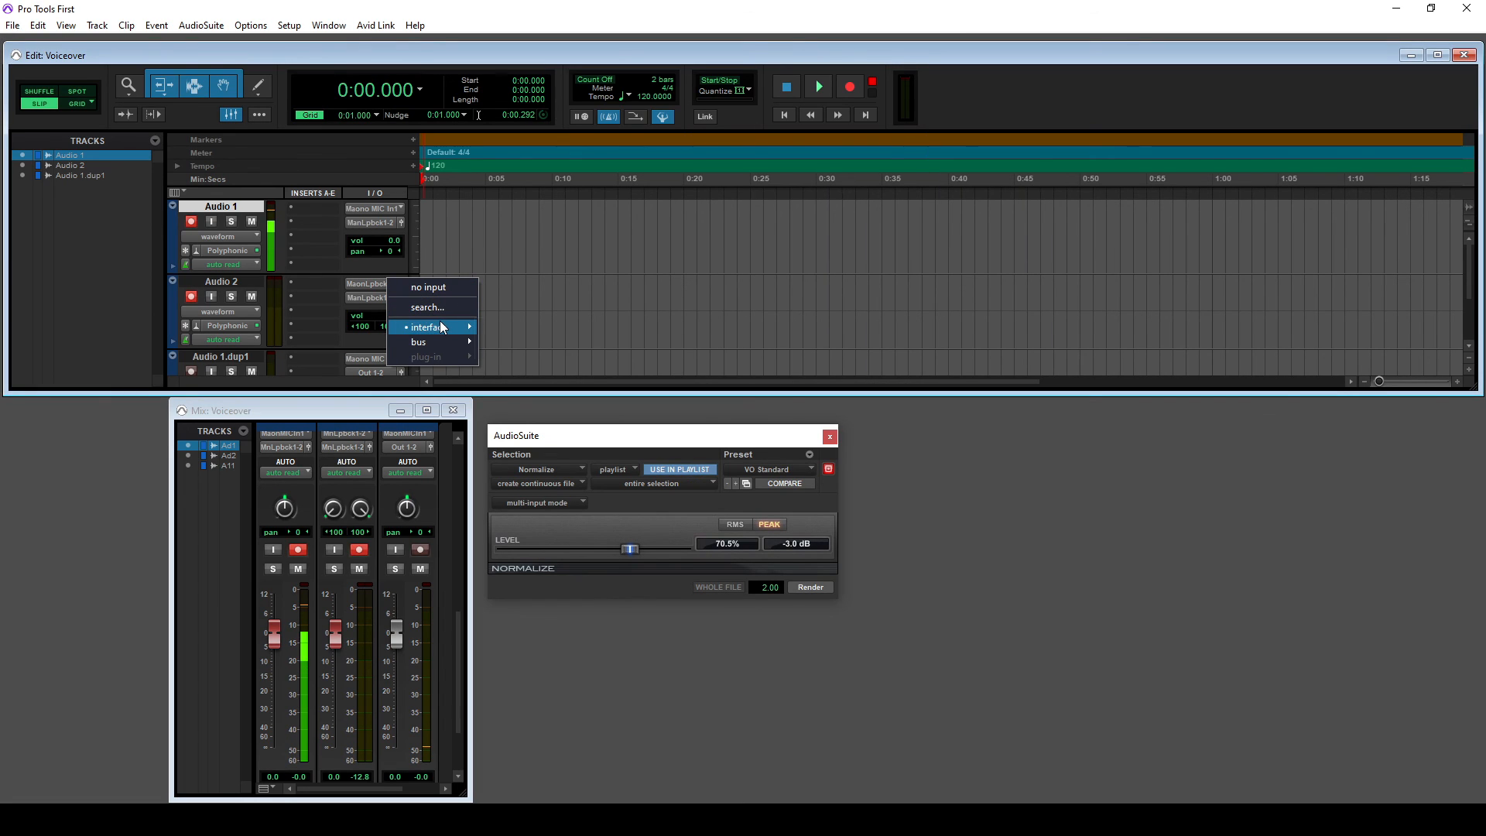
pyautogui.moveTo(437, 326)
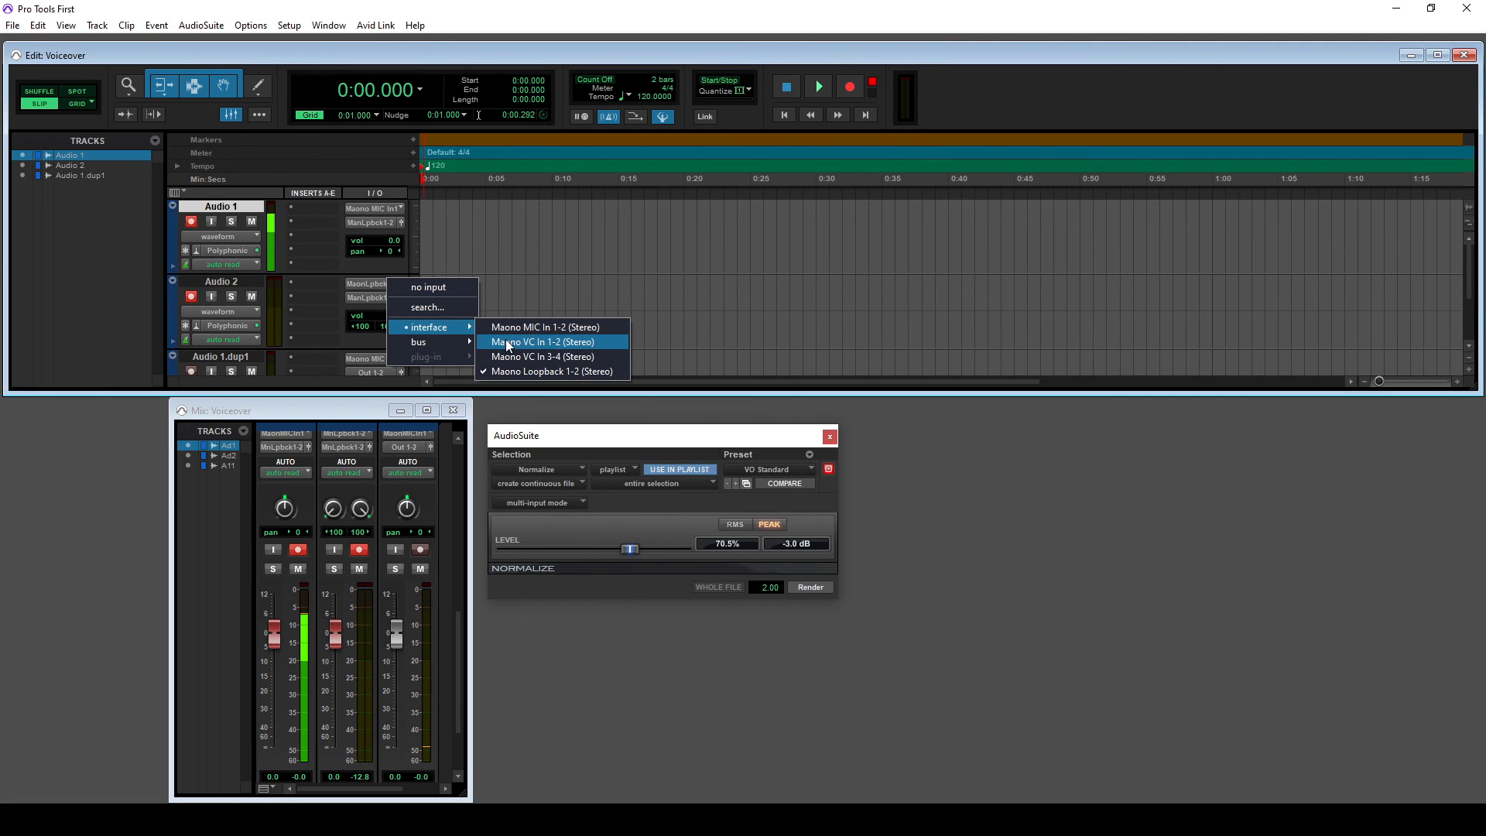
pyautogui.click(504, 341)
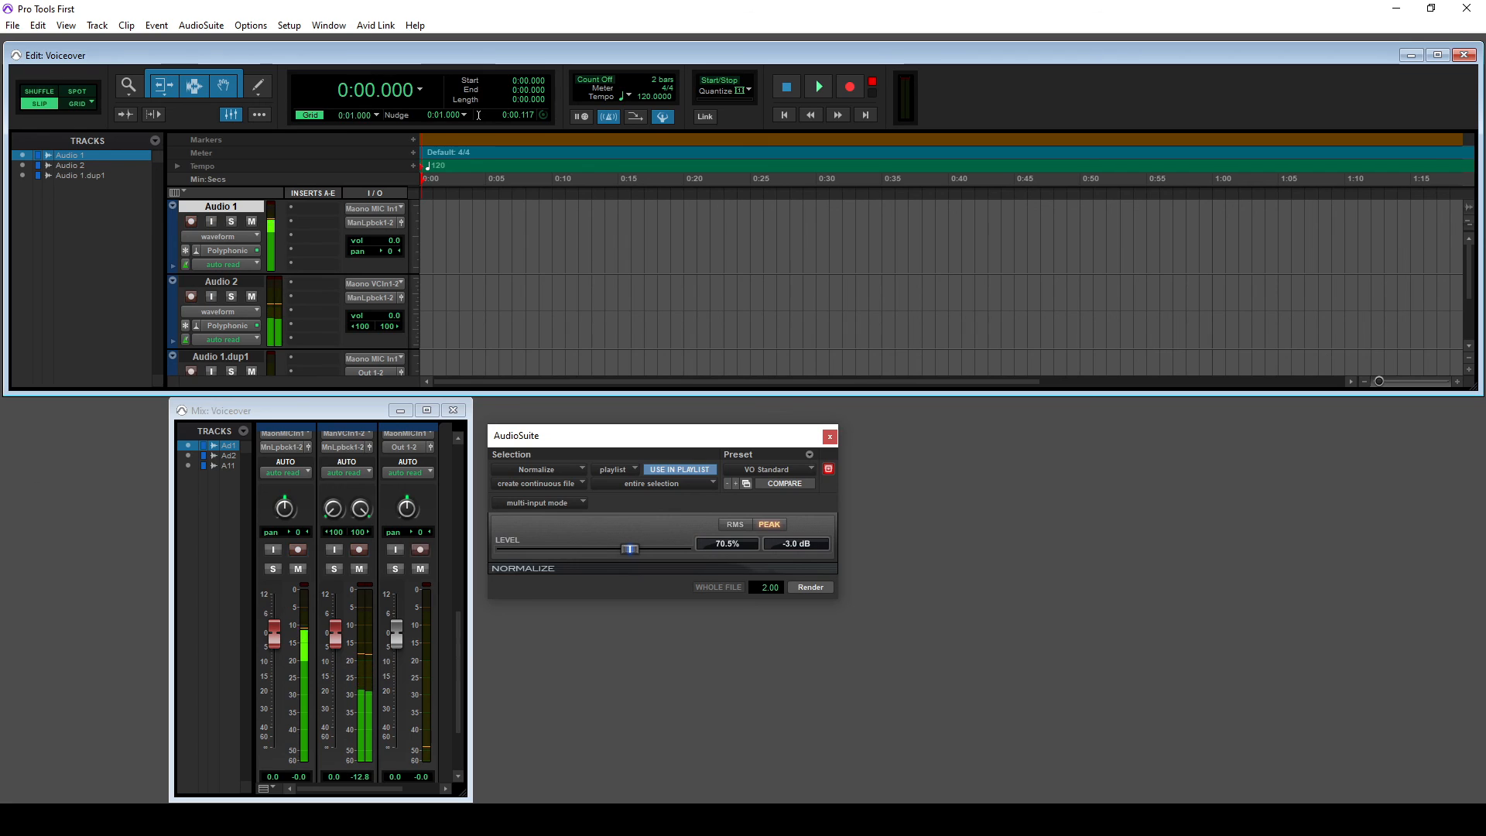
pyautogui.moveTo(0, 205); pyautogui.dragTo(879, 105)
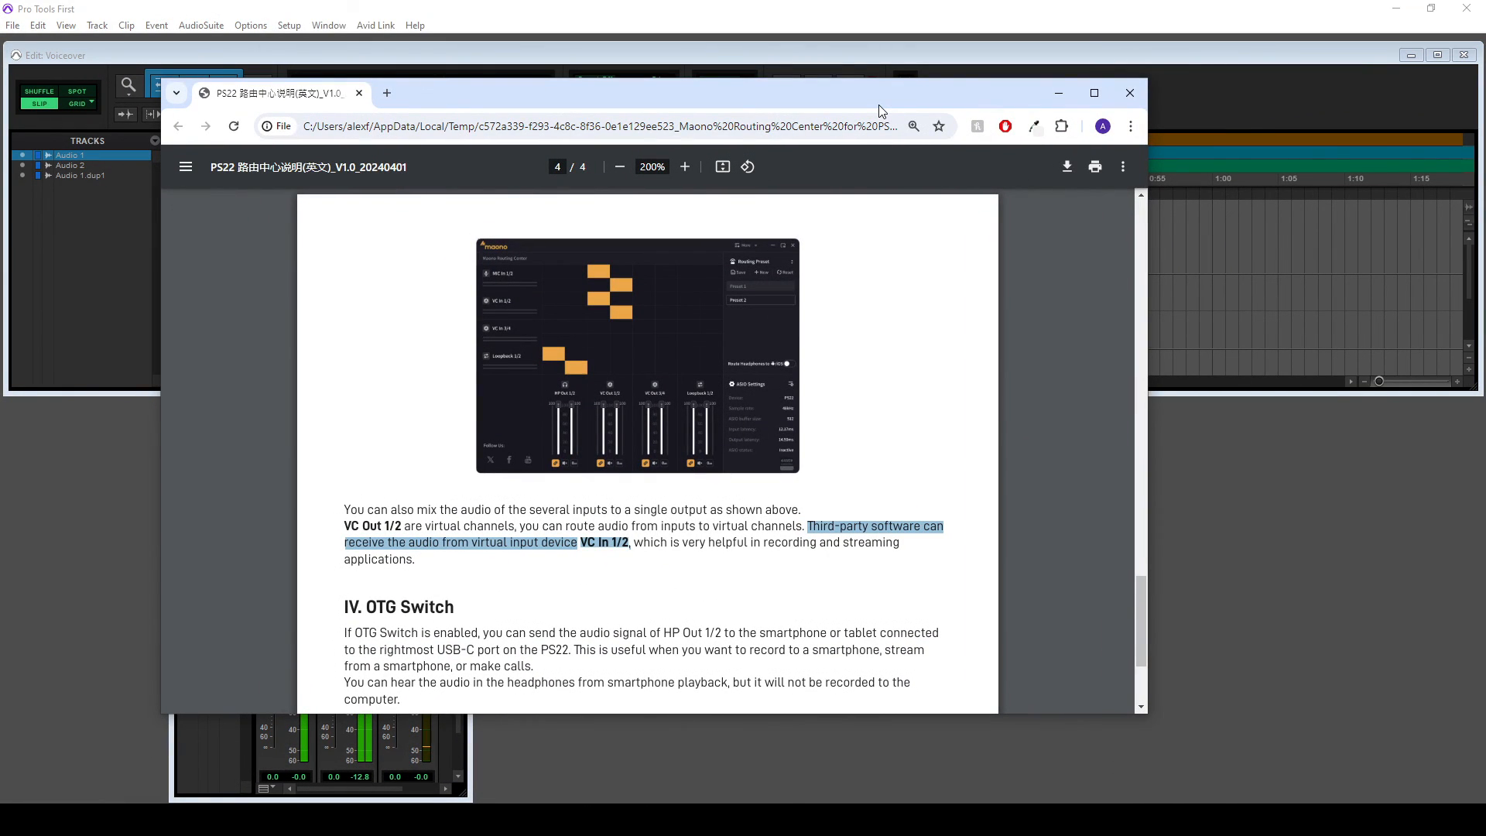
# - Drag the Chrome manual window off the left edge, leaving the Maono matrix visible
pyautogui.moveTo(879, 105); pyautogui.dragTo(0, 264)
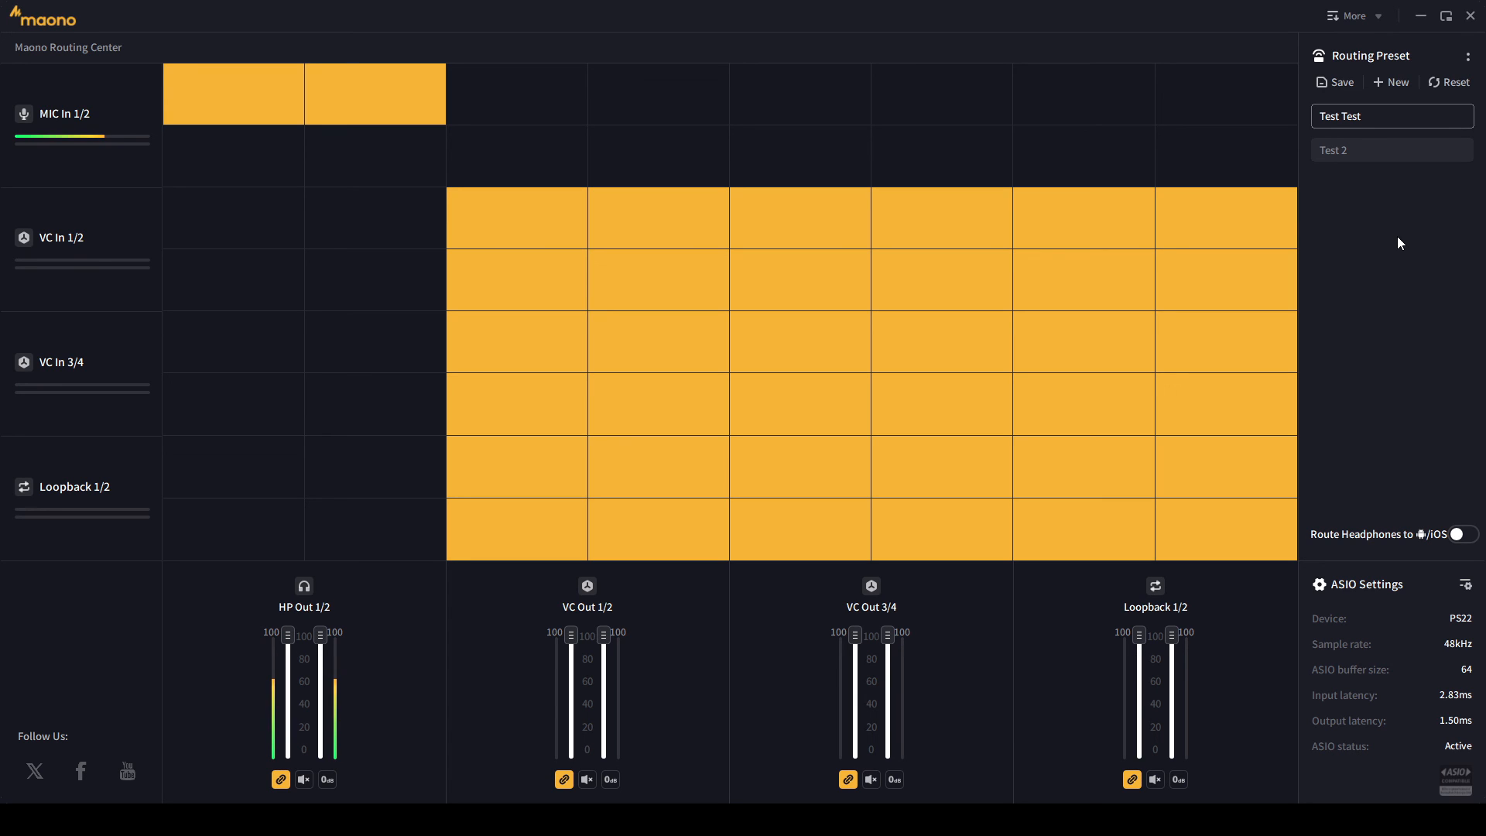
# - Enable the matrix cell where the MIC In 1/2 row meets the VC Out 1/2 column
pyautogui.click(577, 118)
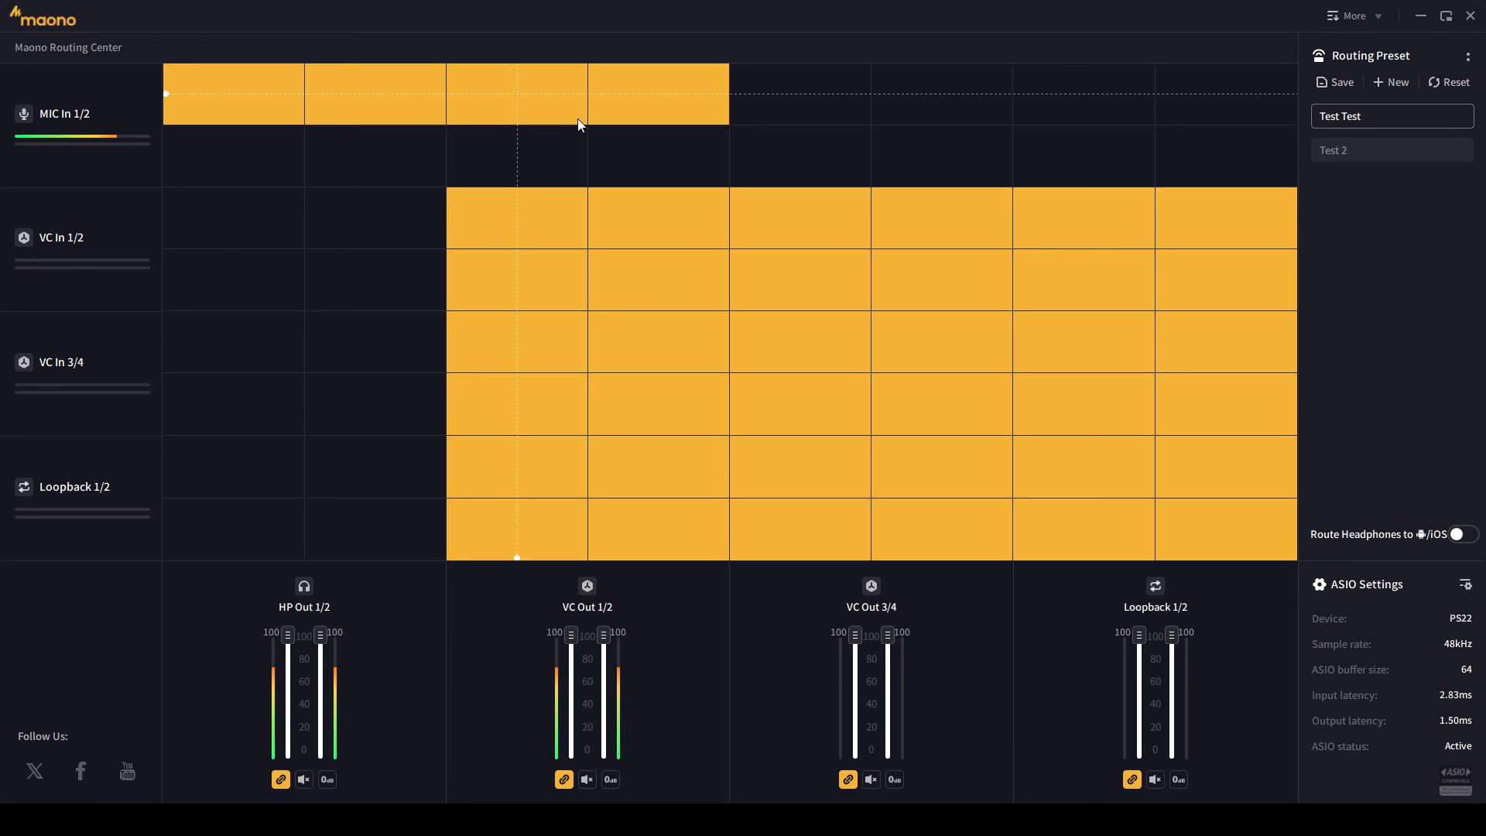